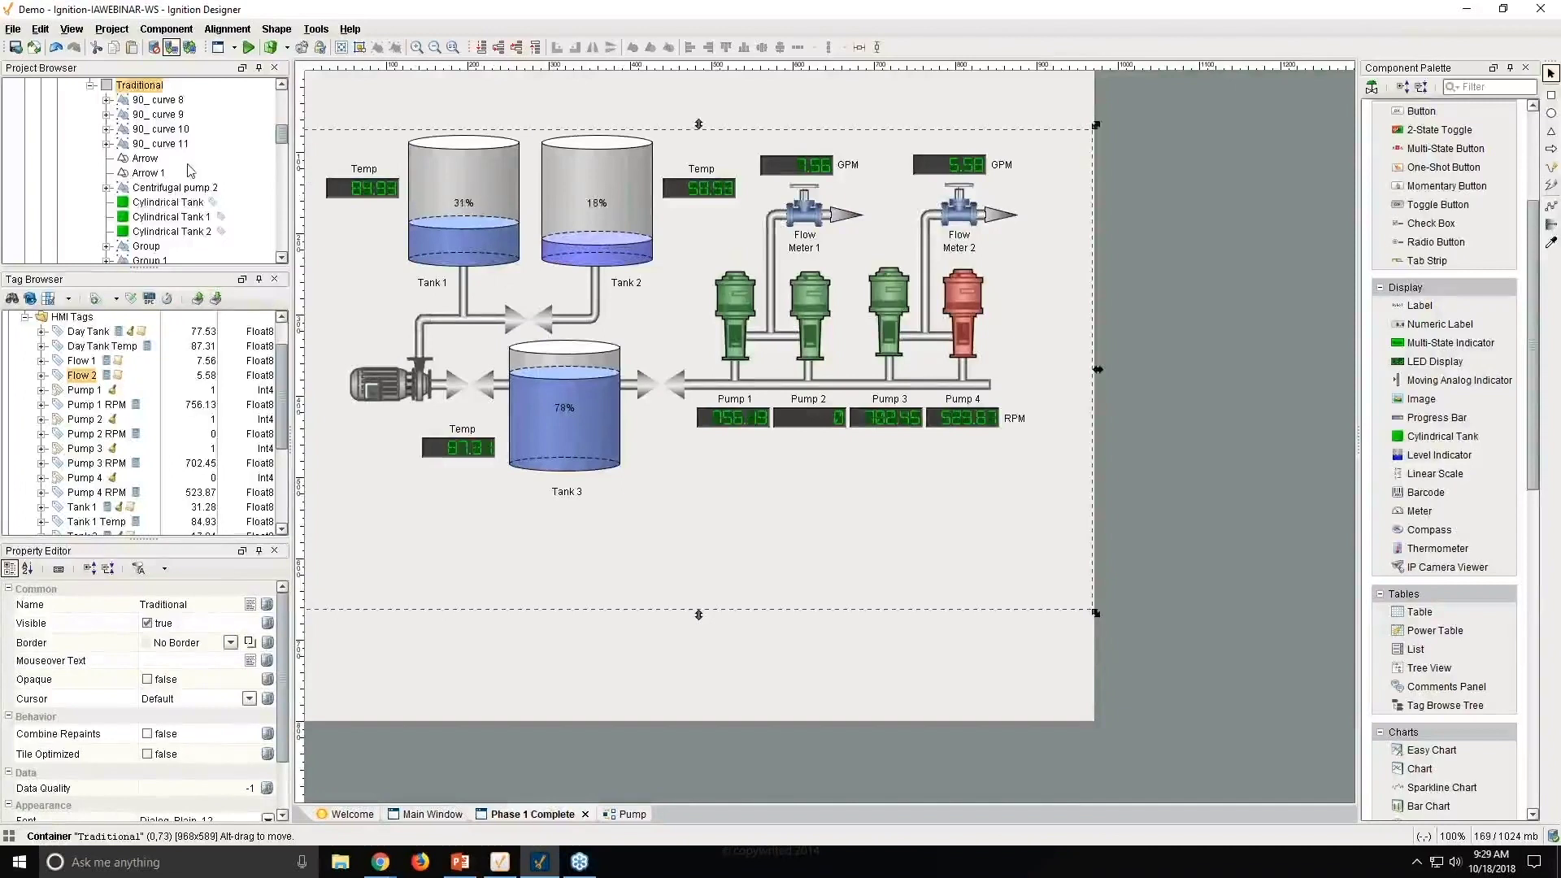
Step: Scroll the Project Browser down to the Templates section
scroll(193, 204, down, 10)
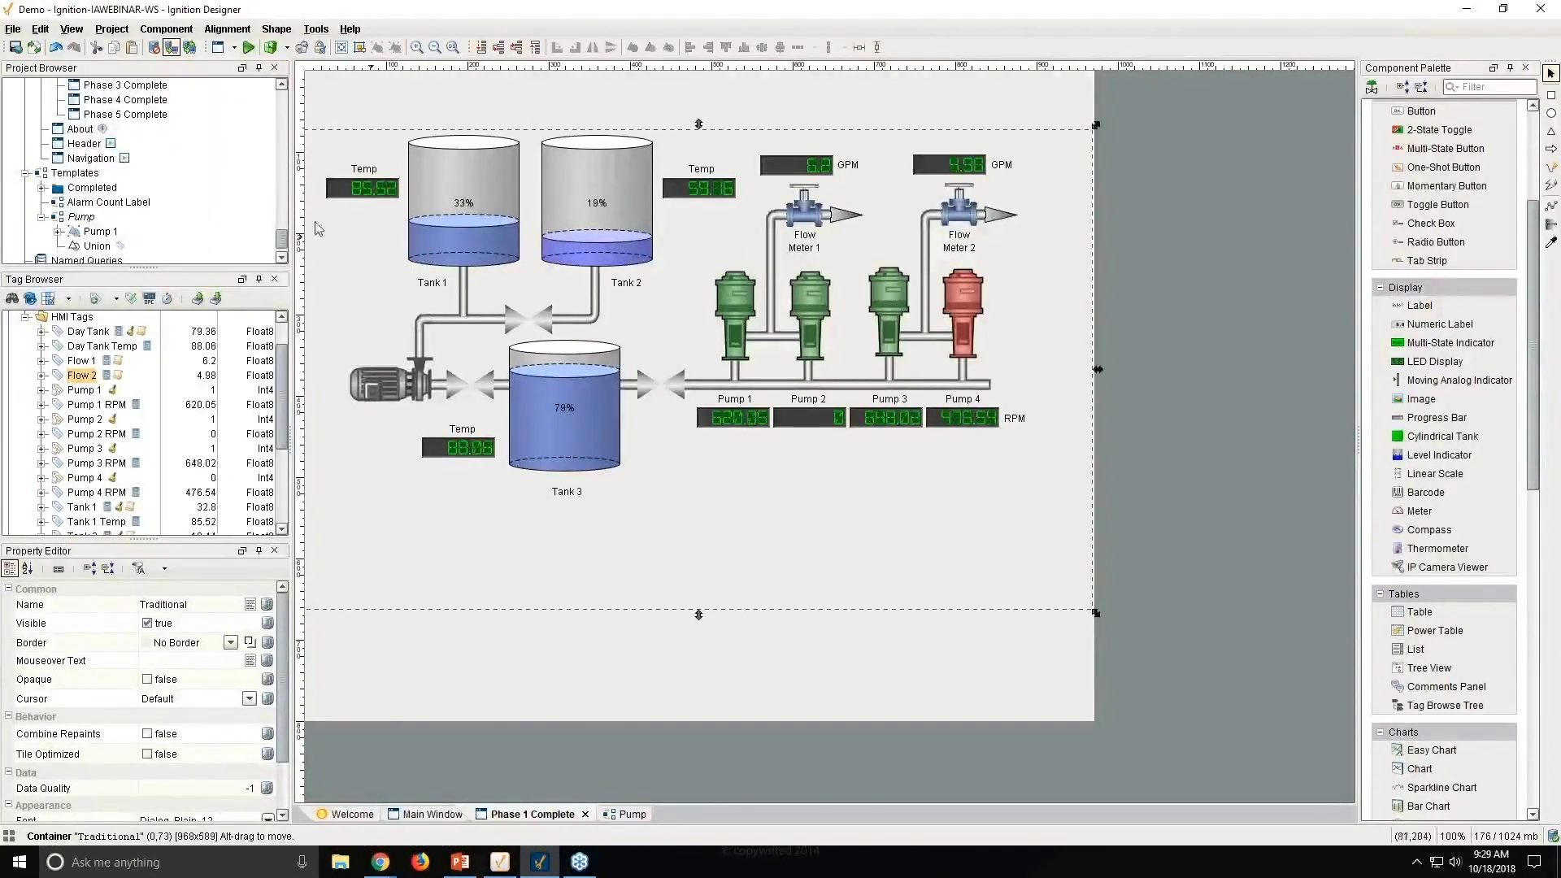
scroll(147, 180, down, 1)
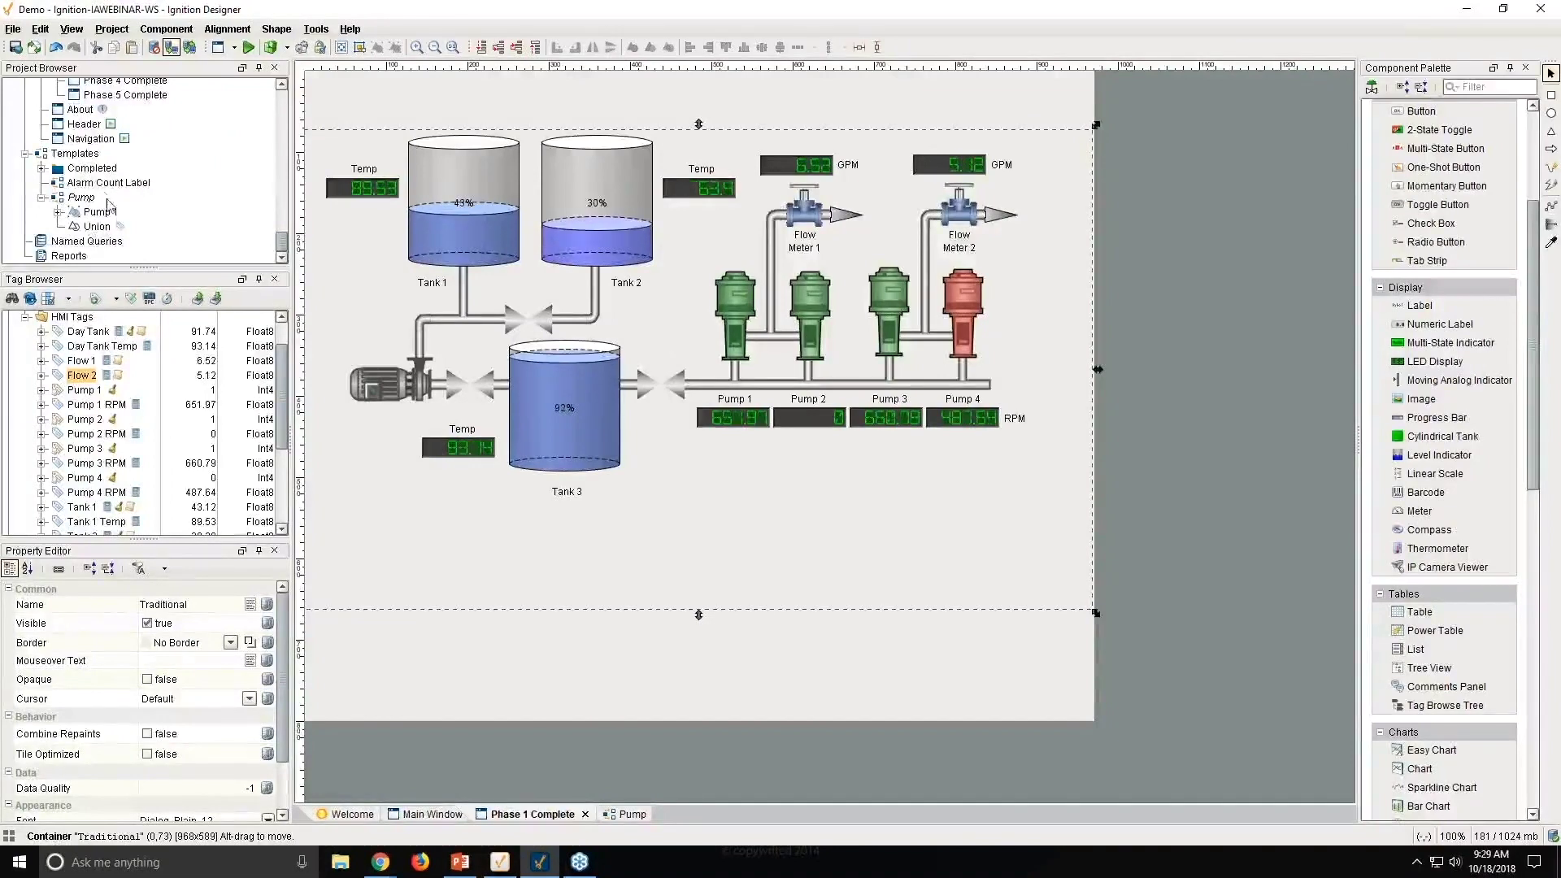
Step: Expand the Completed templates folder and open Pump HMI Opt for editing
click(41, 168)
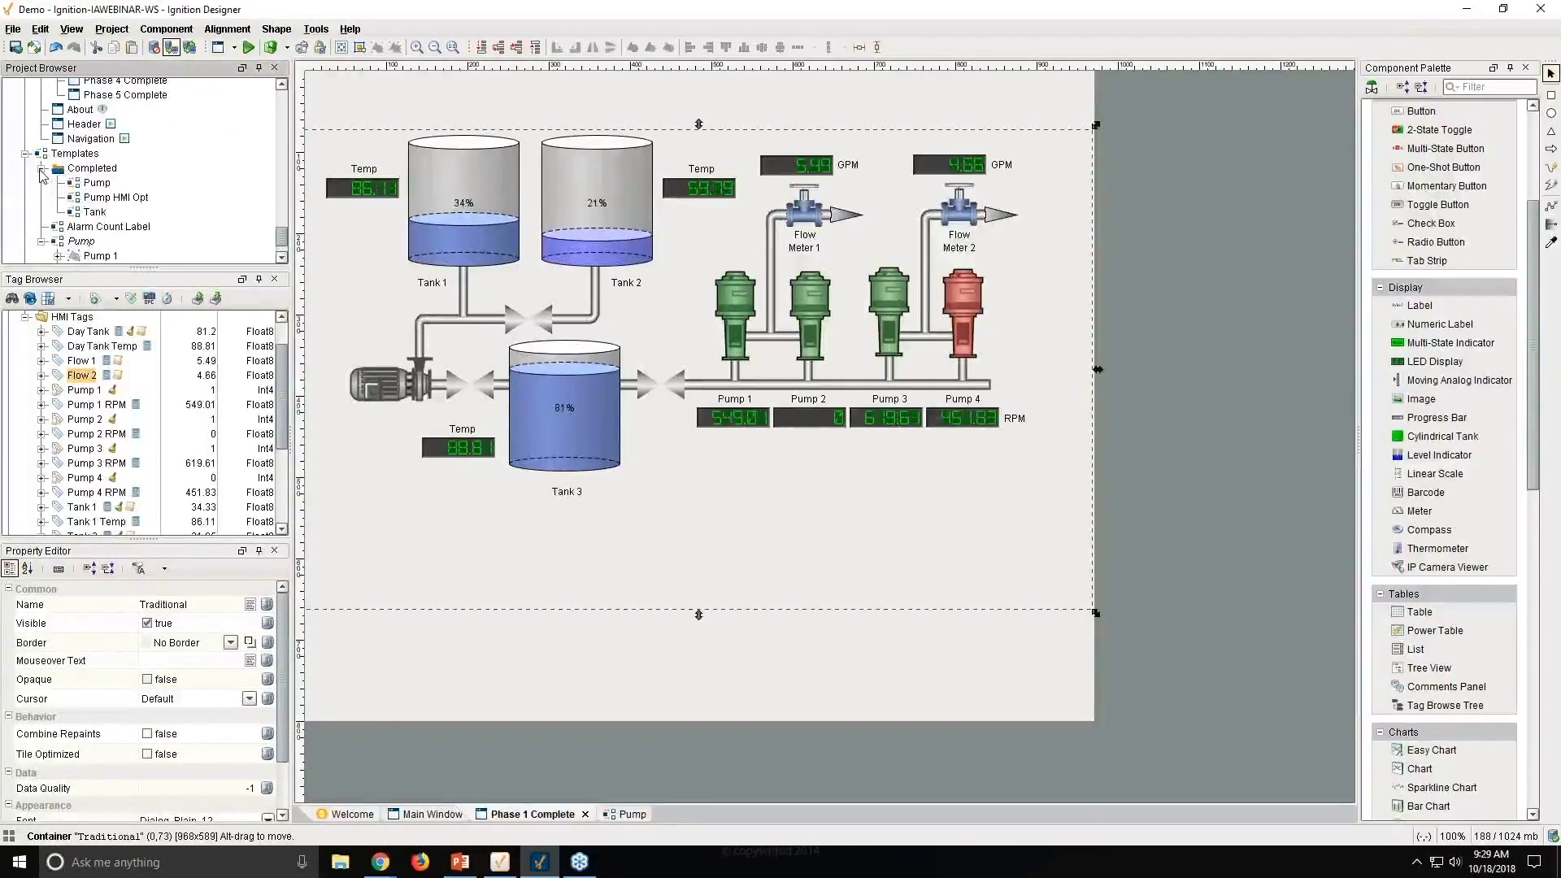
double_click(106, 198)
click(112, 212)
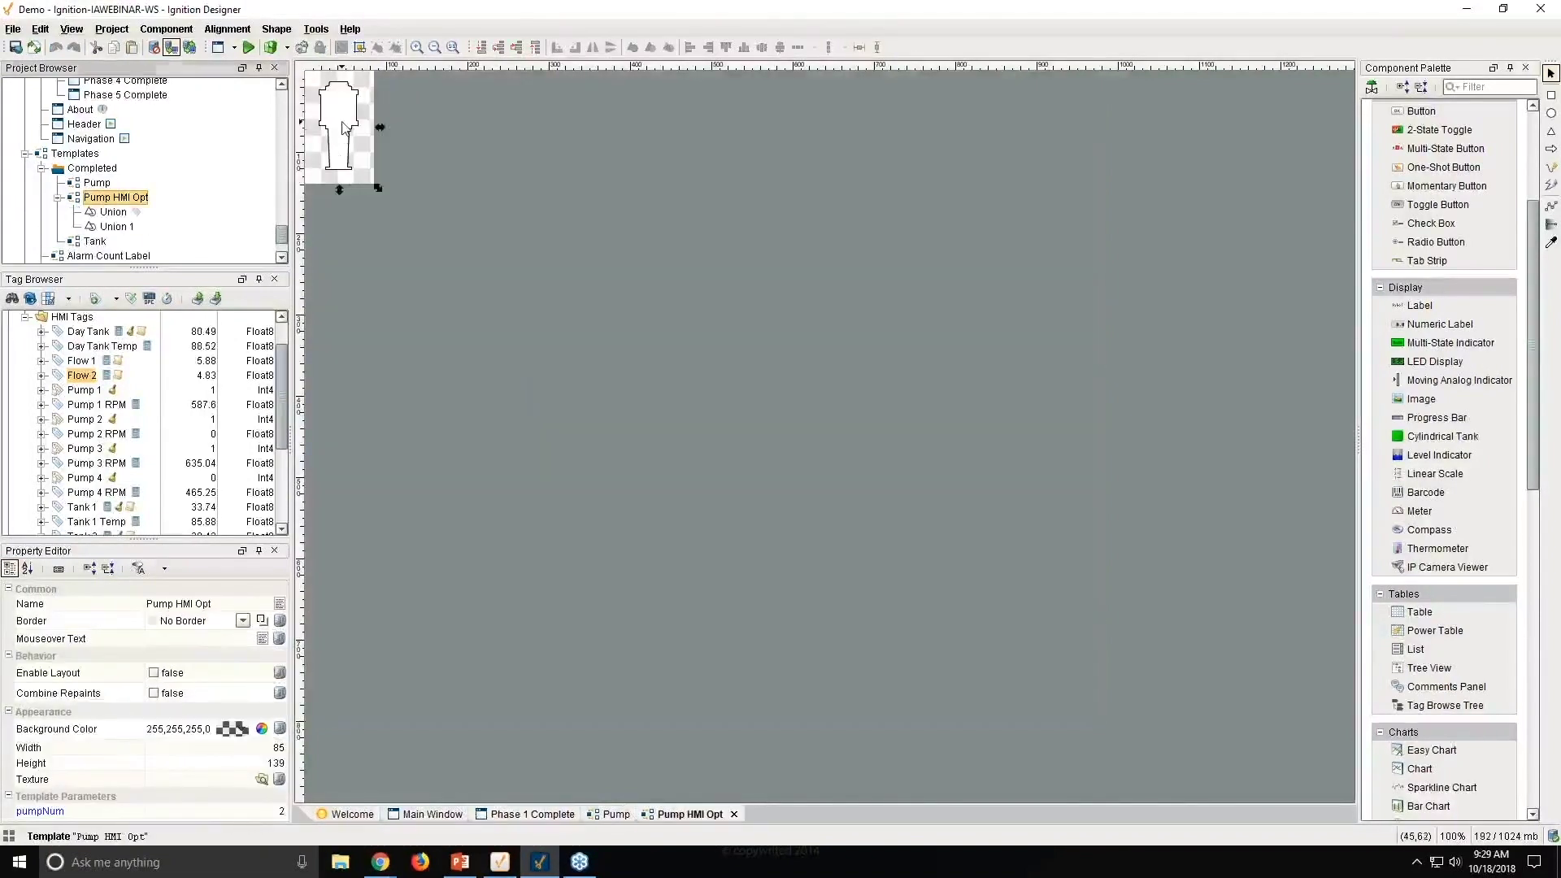
click(412, 179)
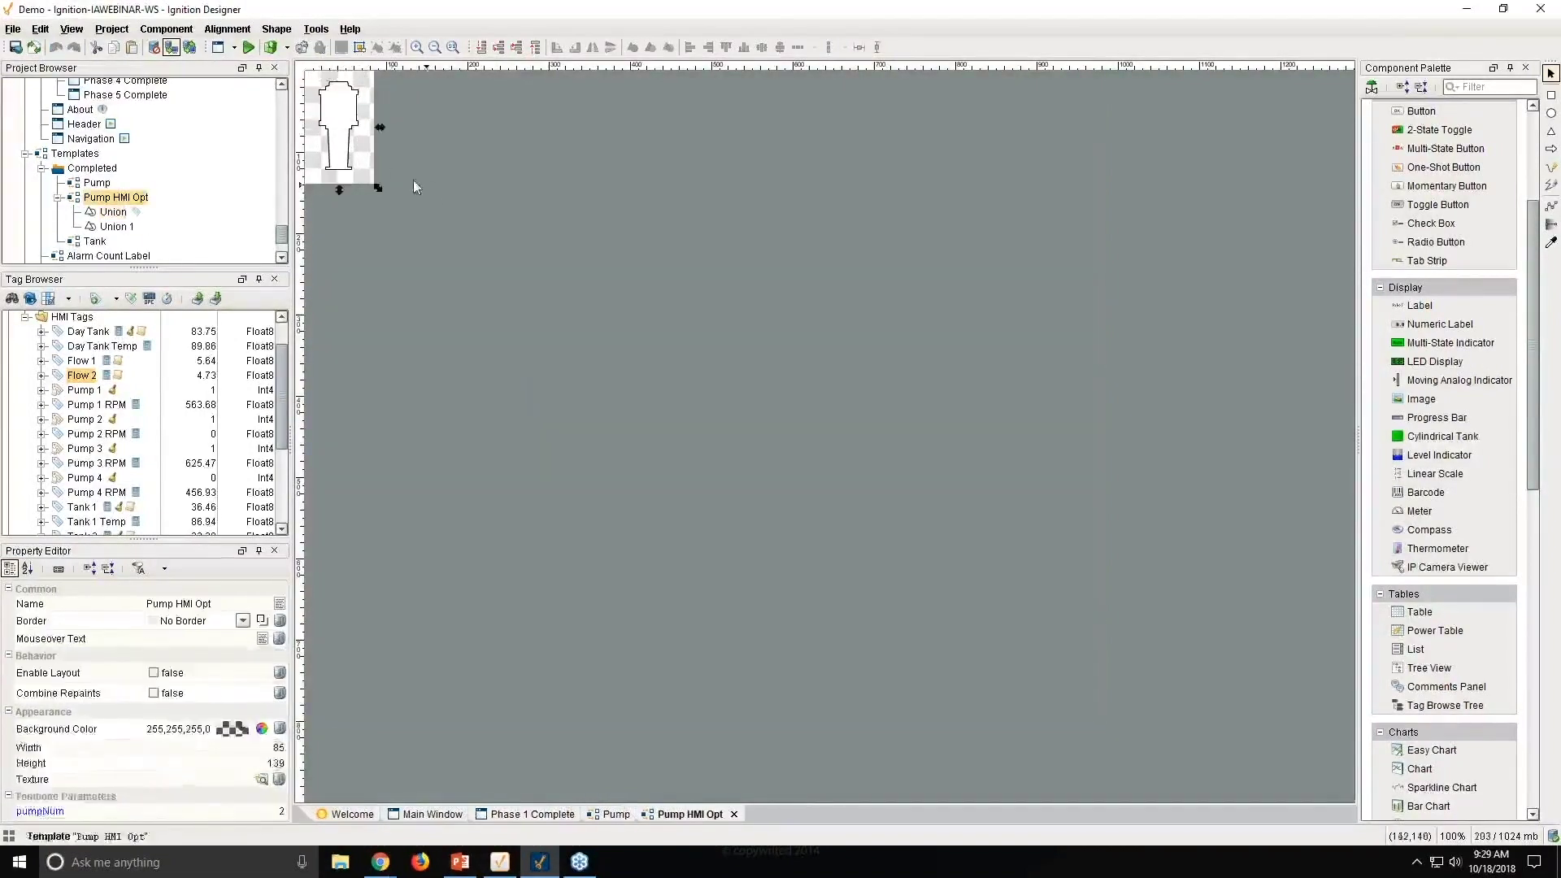
Step: Inspect the Union shape's Fill Paint Number-to-Color binding, then cancel without changes
click(341, 124)
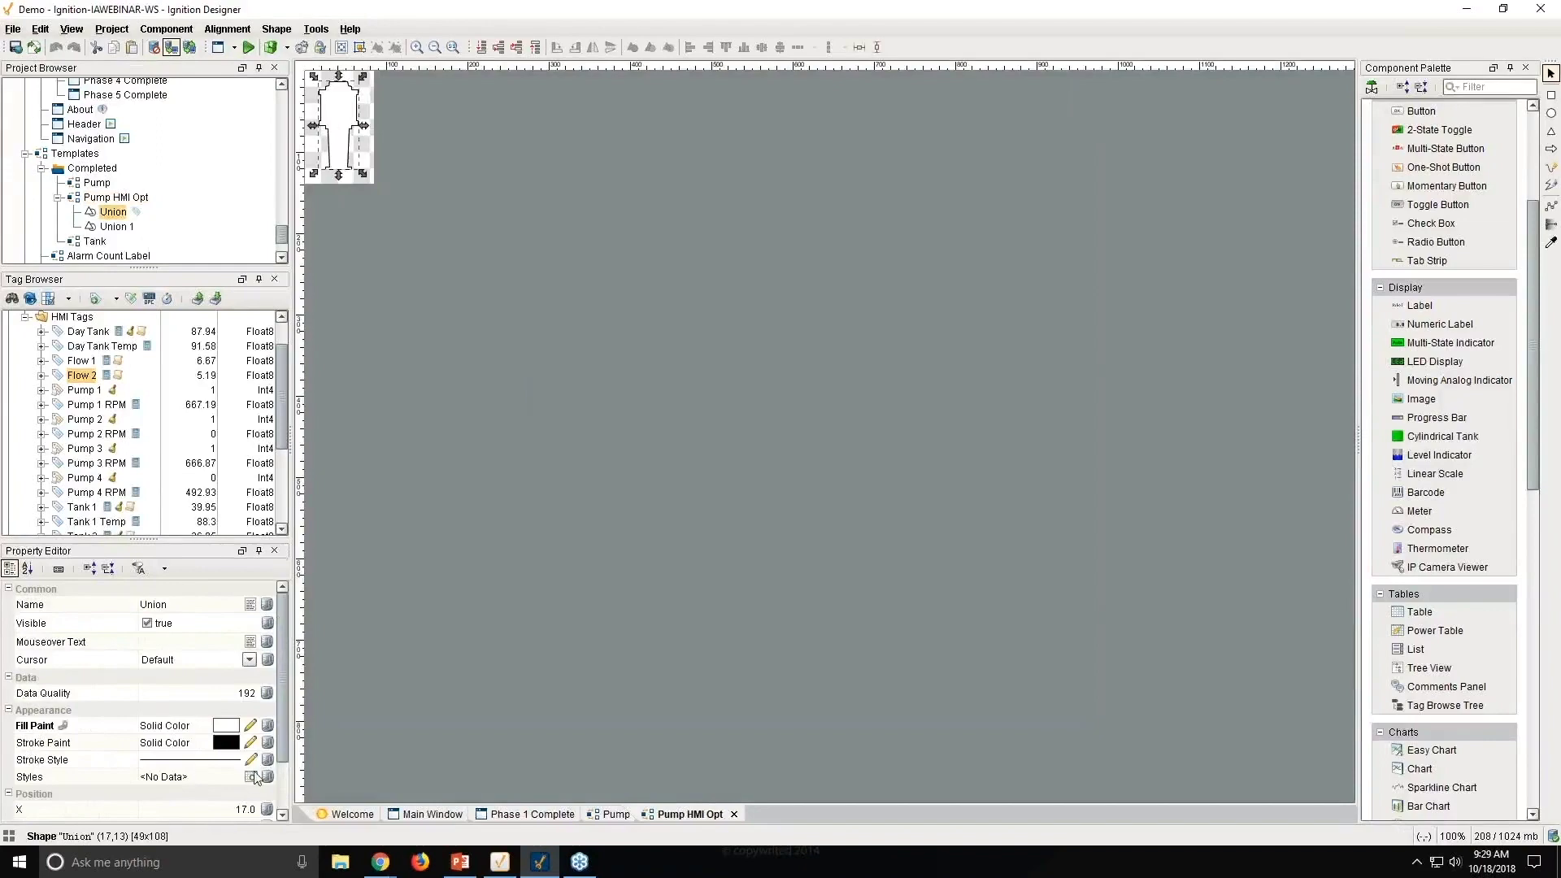
click(268, 726)
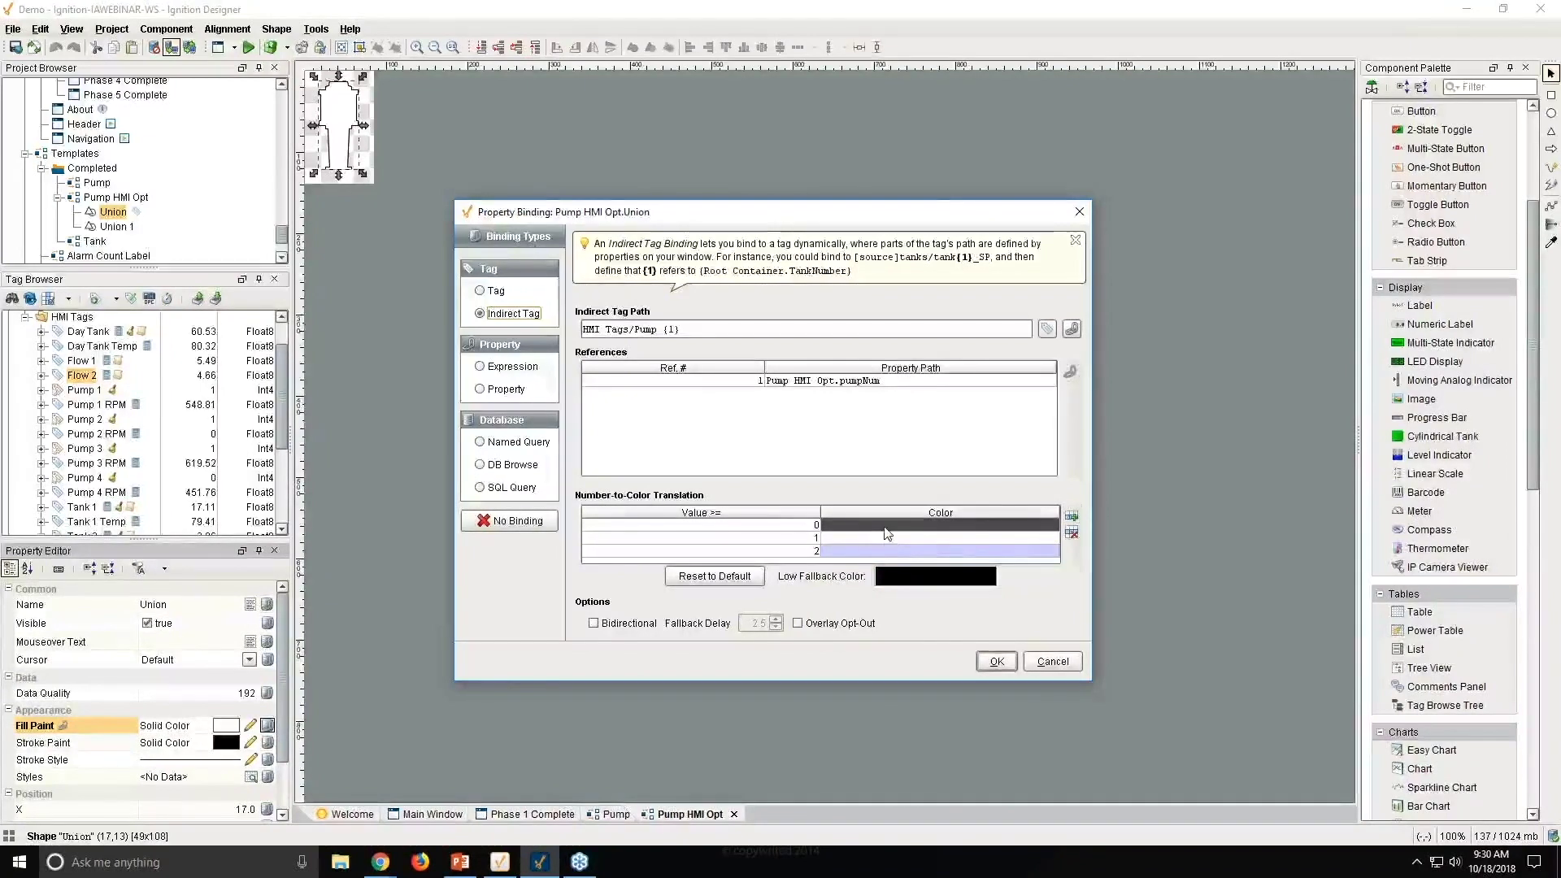
mouse_move(887, 533)
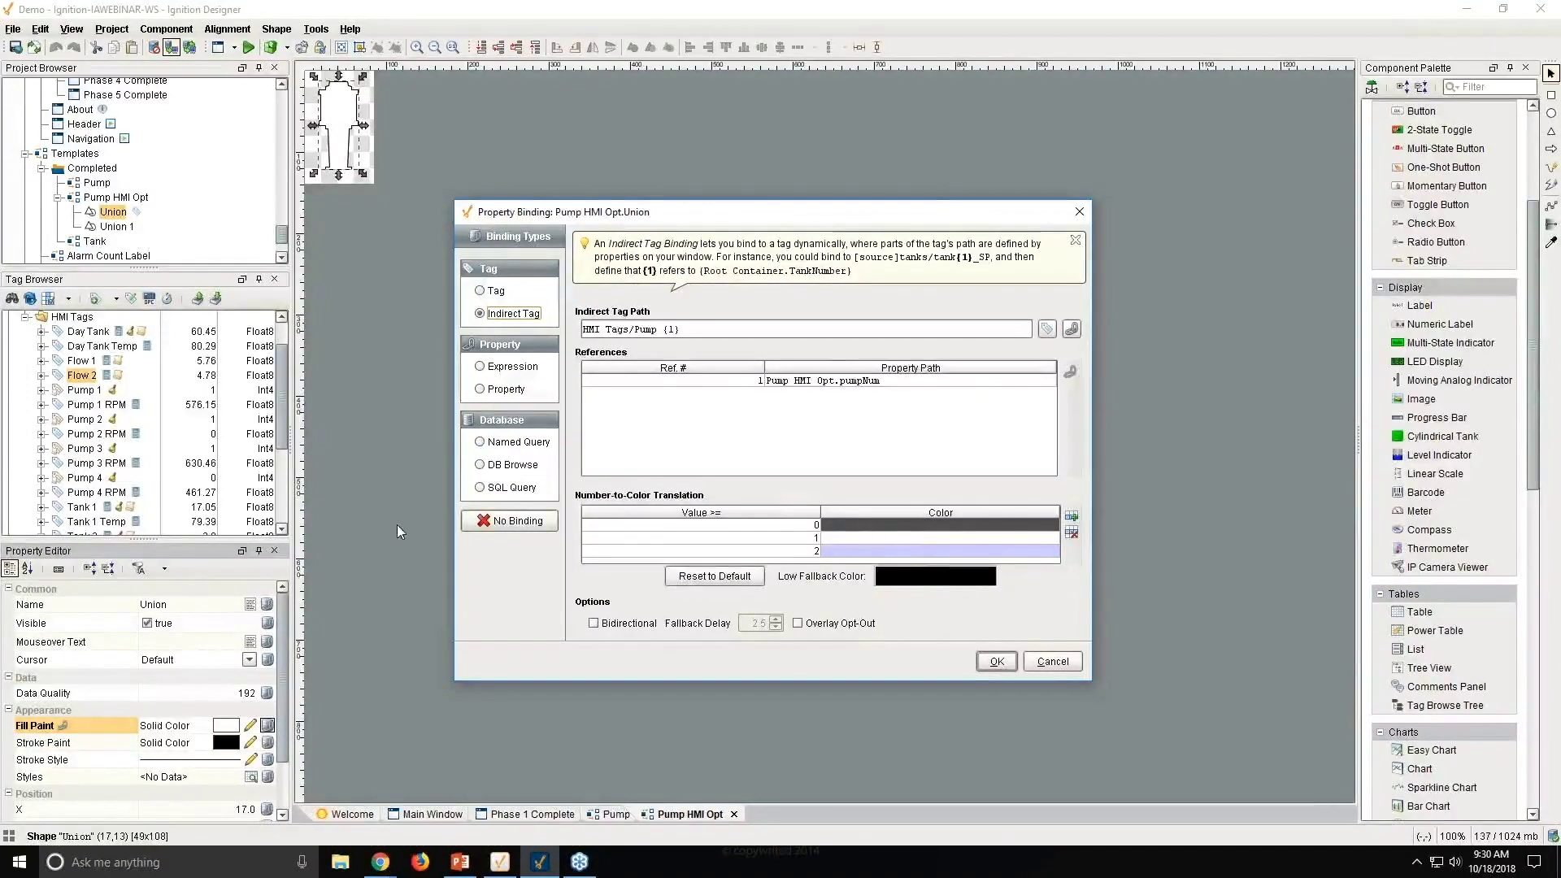
click(1050, 662)
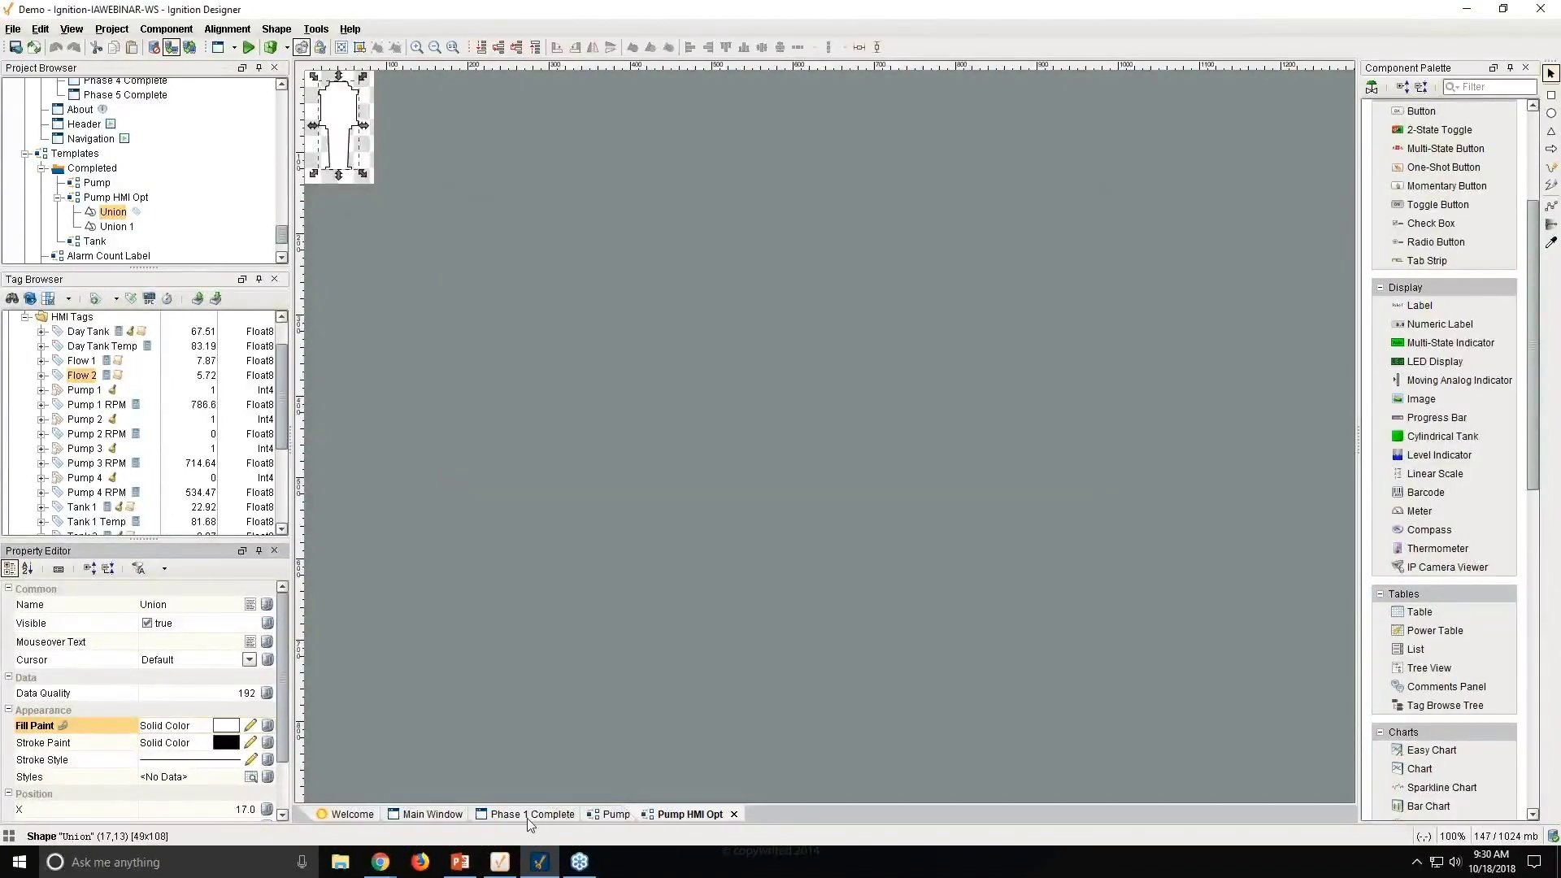
Step: Replace Pump 1 on Phase 1 Complete with a Pump HMI Opt template numbered 1
click(557, 816)
click(743, 300)
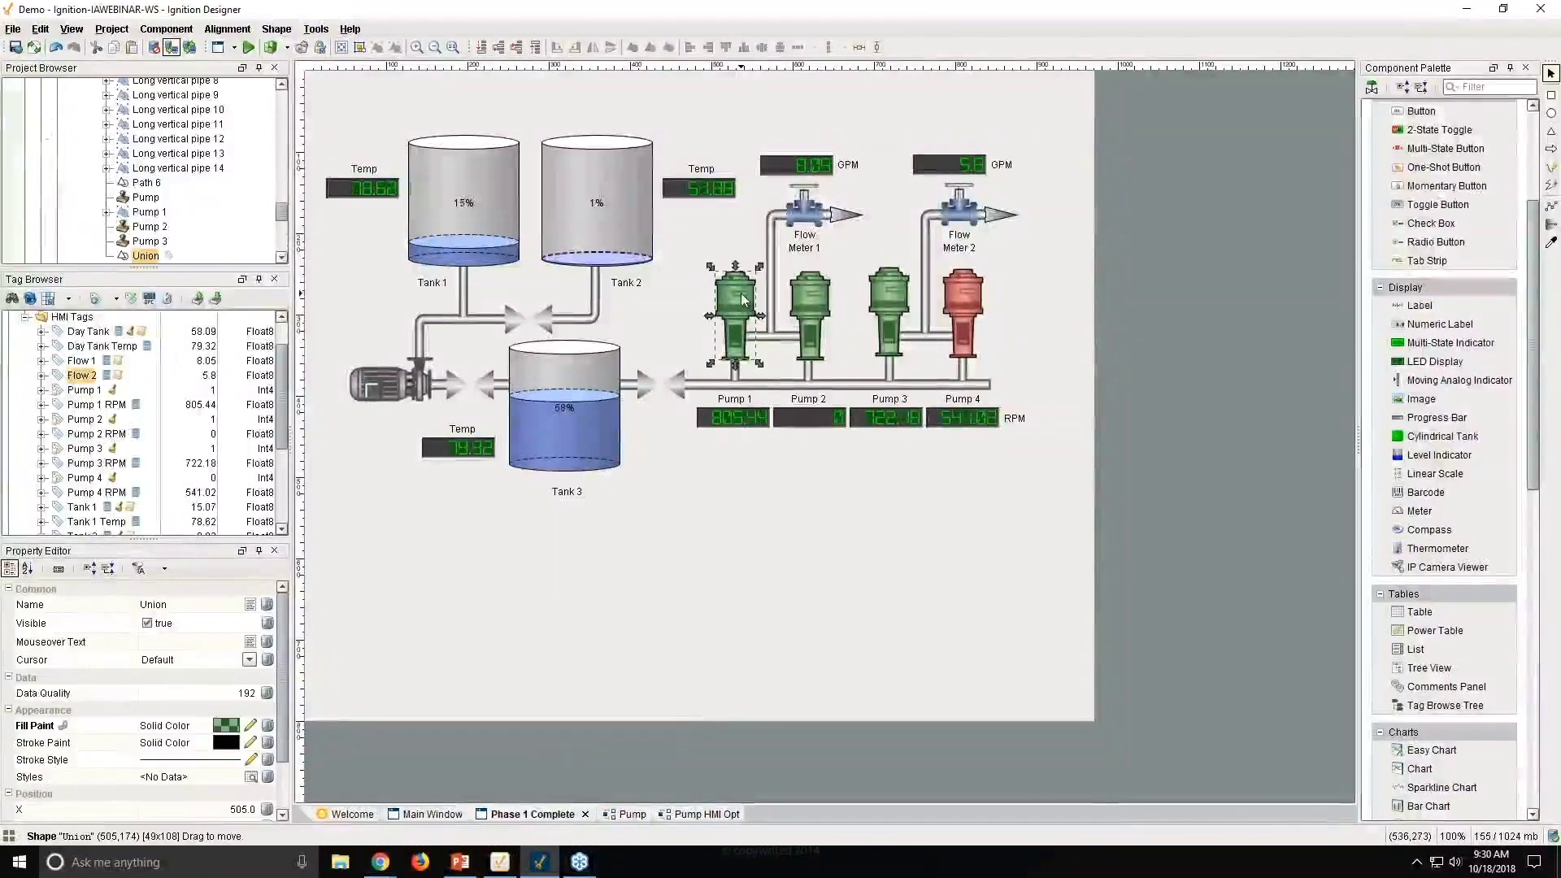
key(Delete)
click(759, 453)
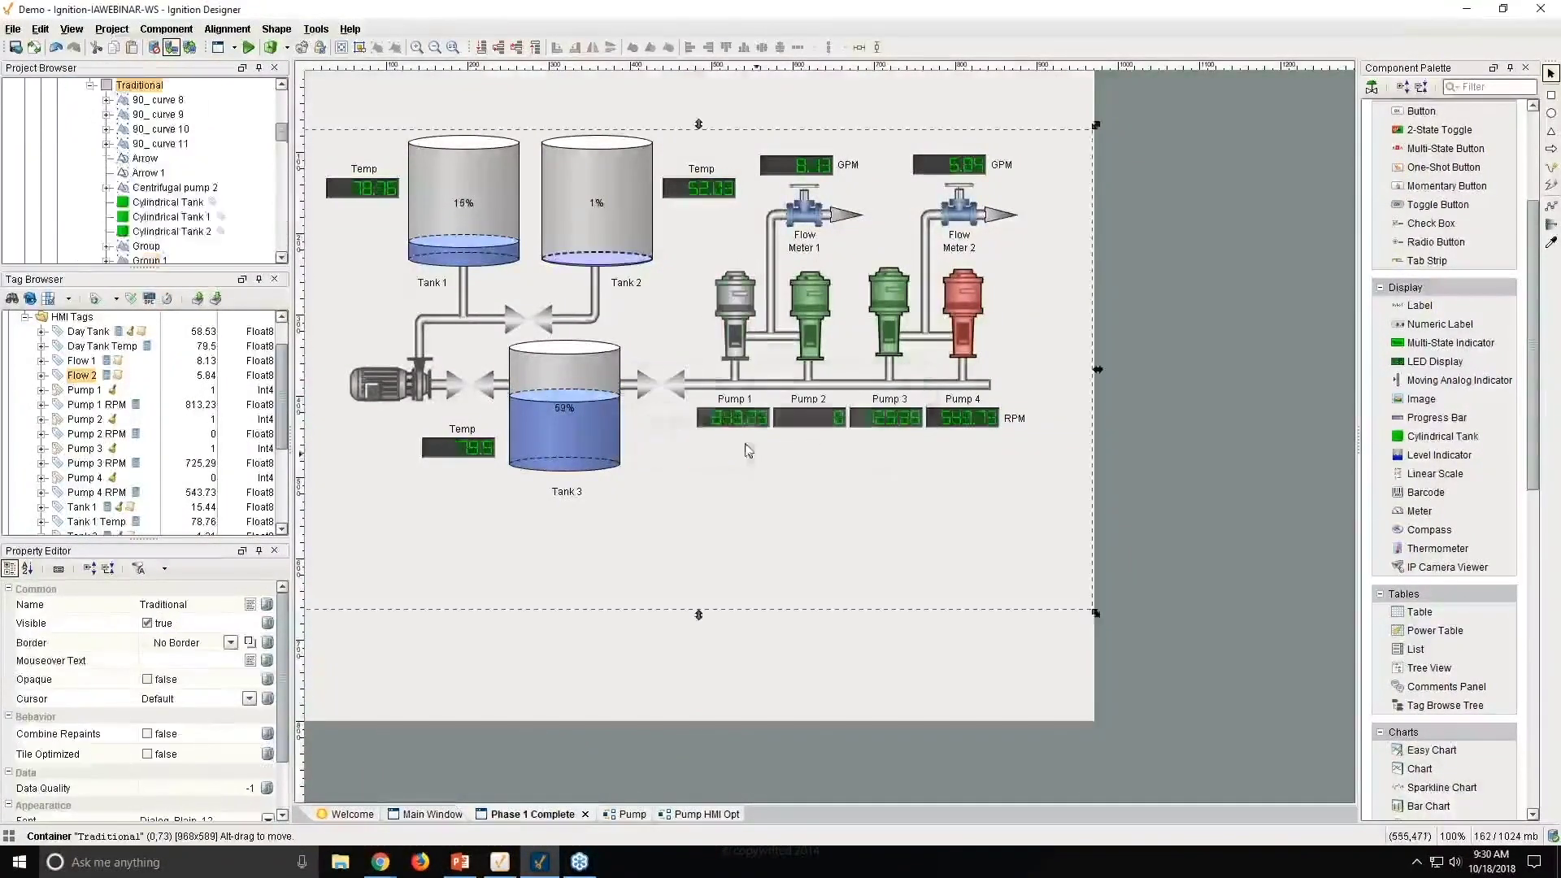
scroll(212, 213, down, 5)
scroll(212, 214, down, 4)
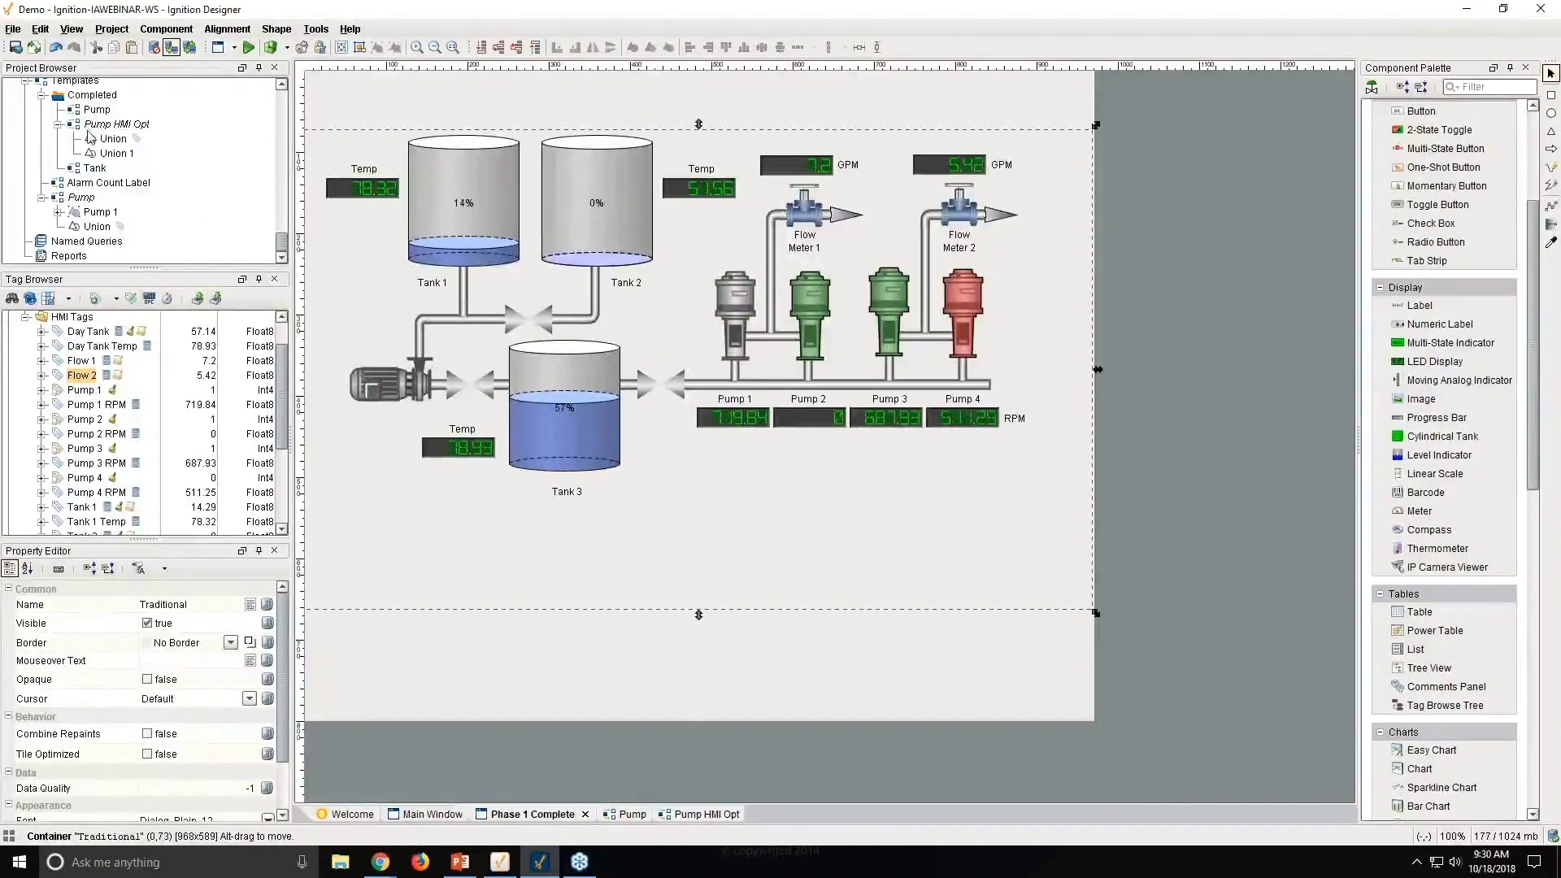
drag(110, 124, 664, 310)
click(741, 305)
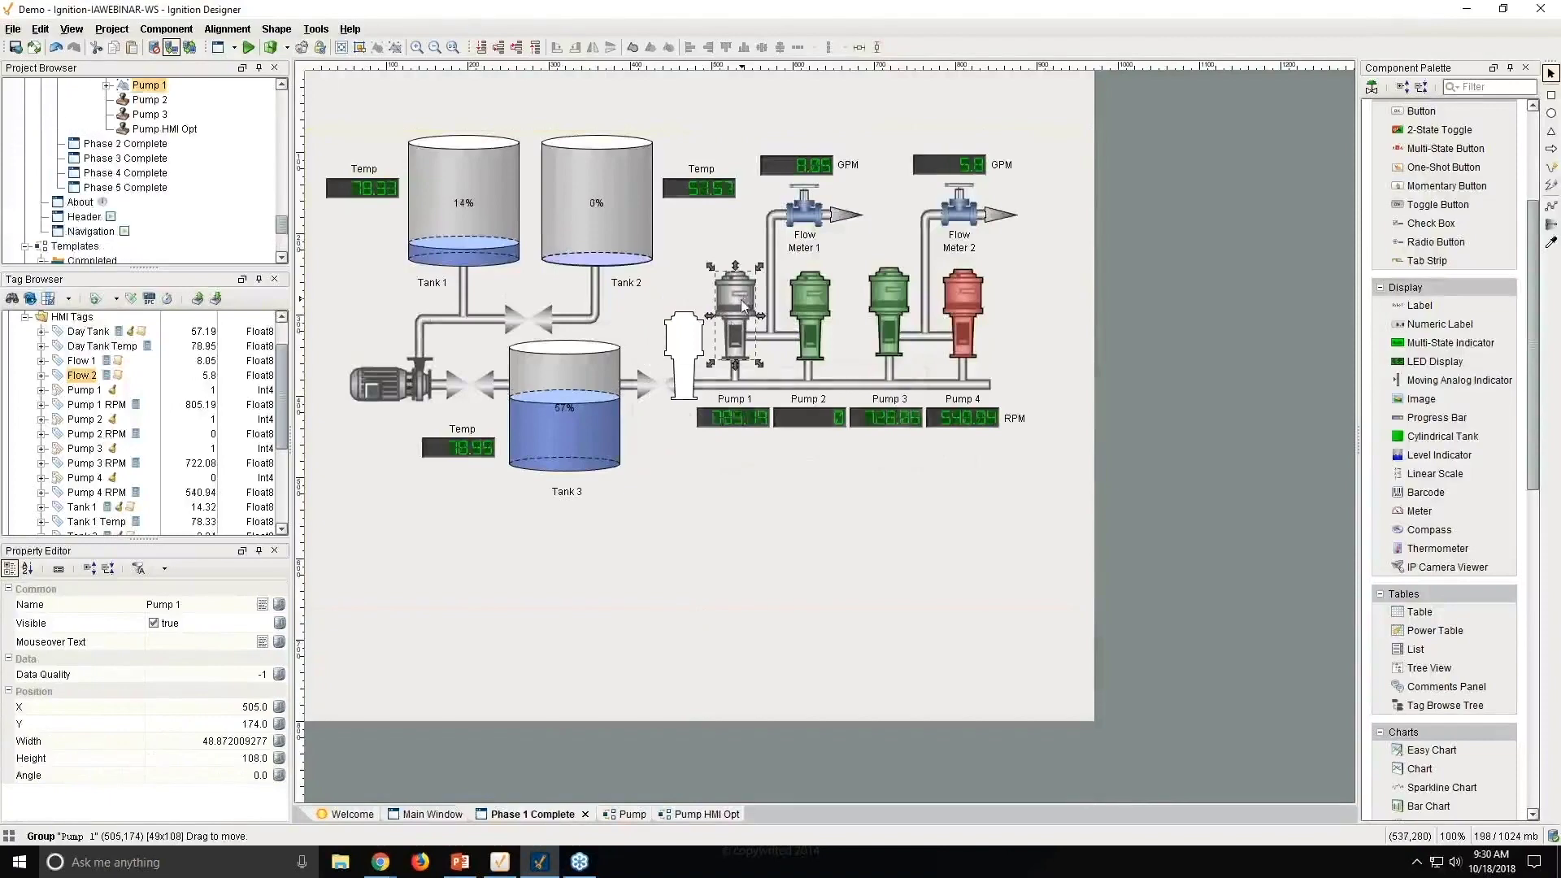
key(Delete)
key(Return)
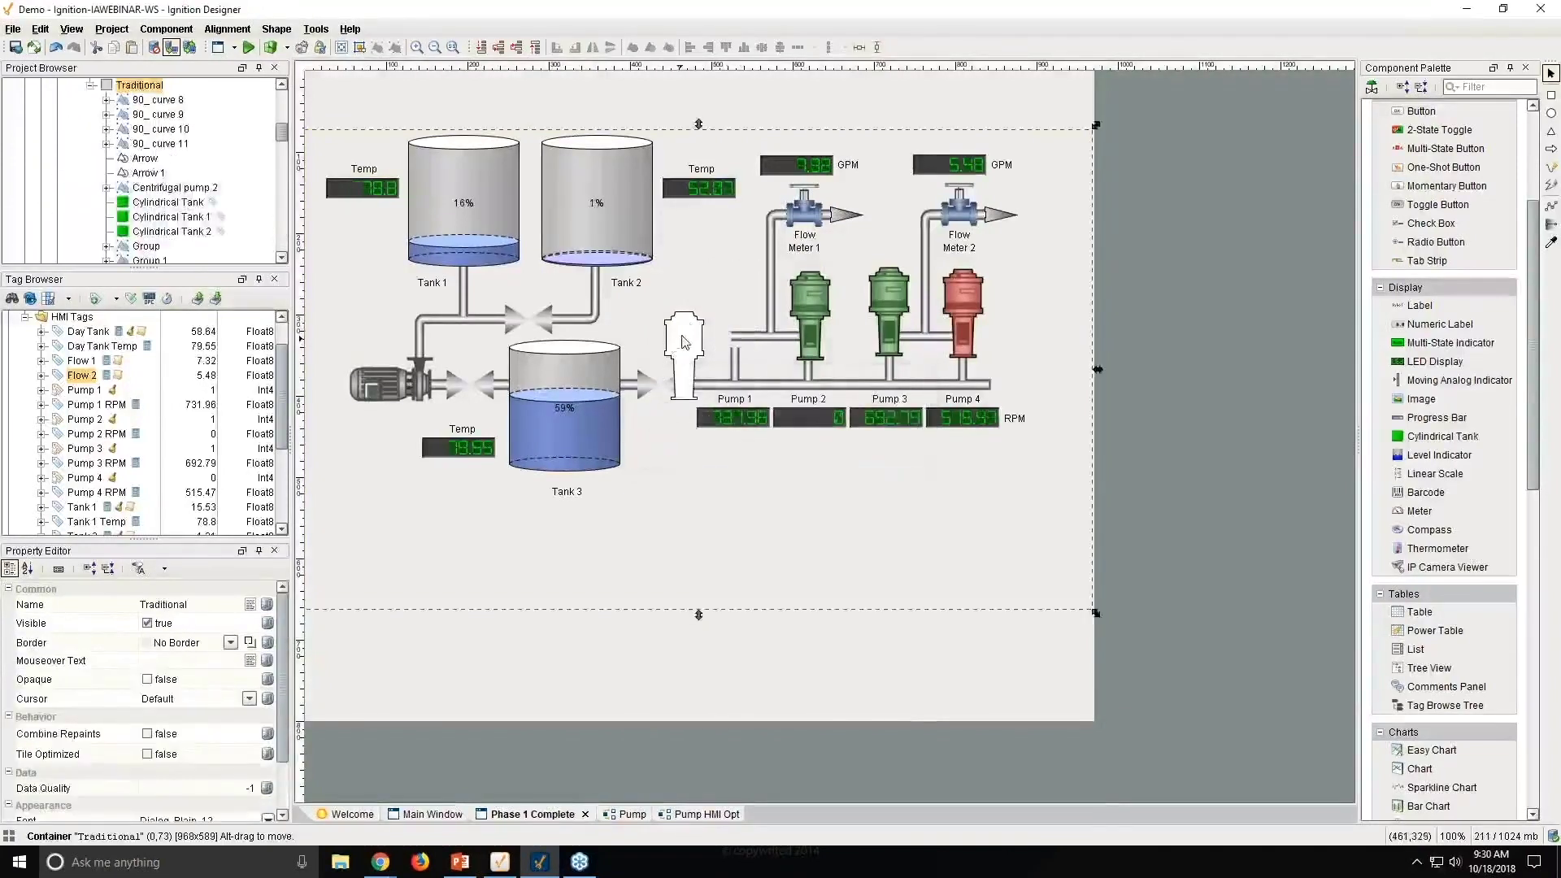
drag(683, 342, 731, 307)
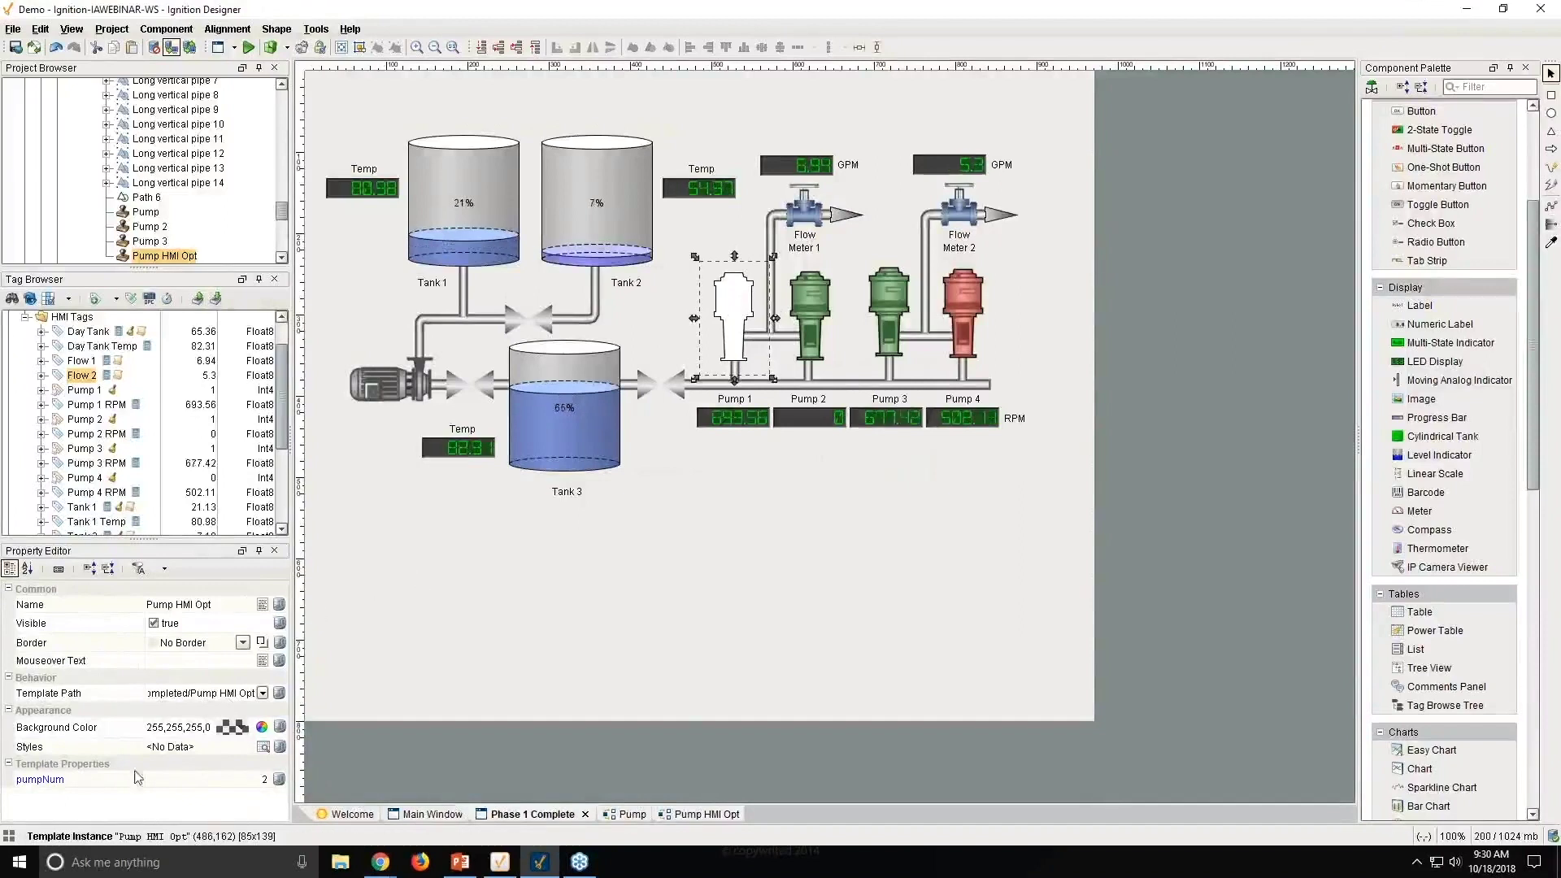
click(207, 780)
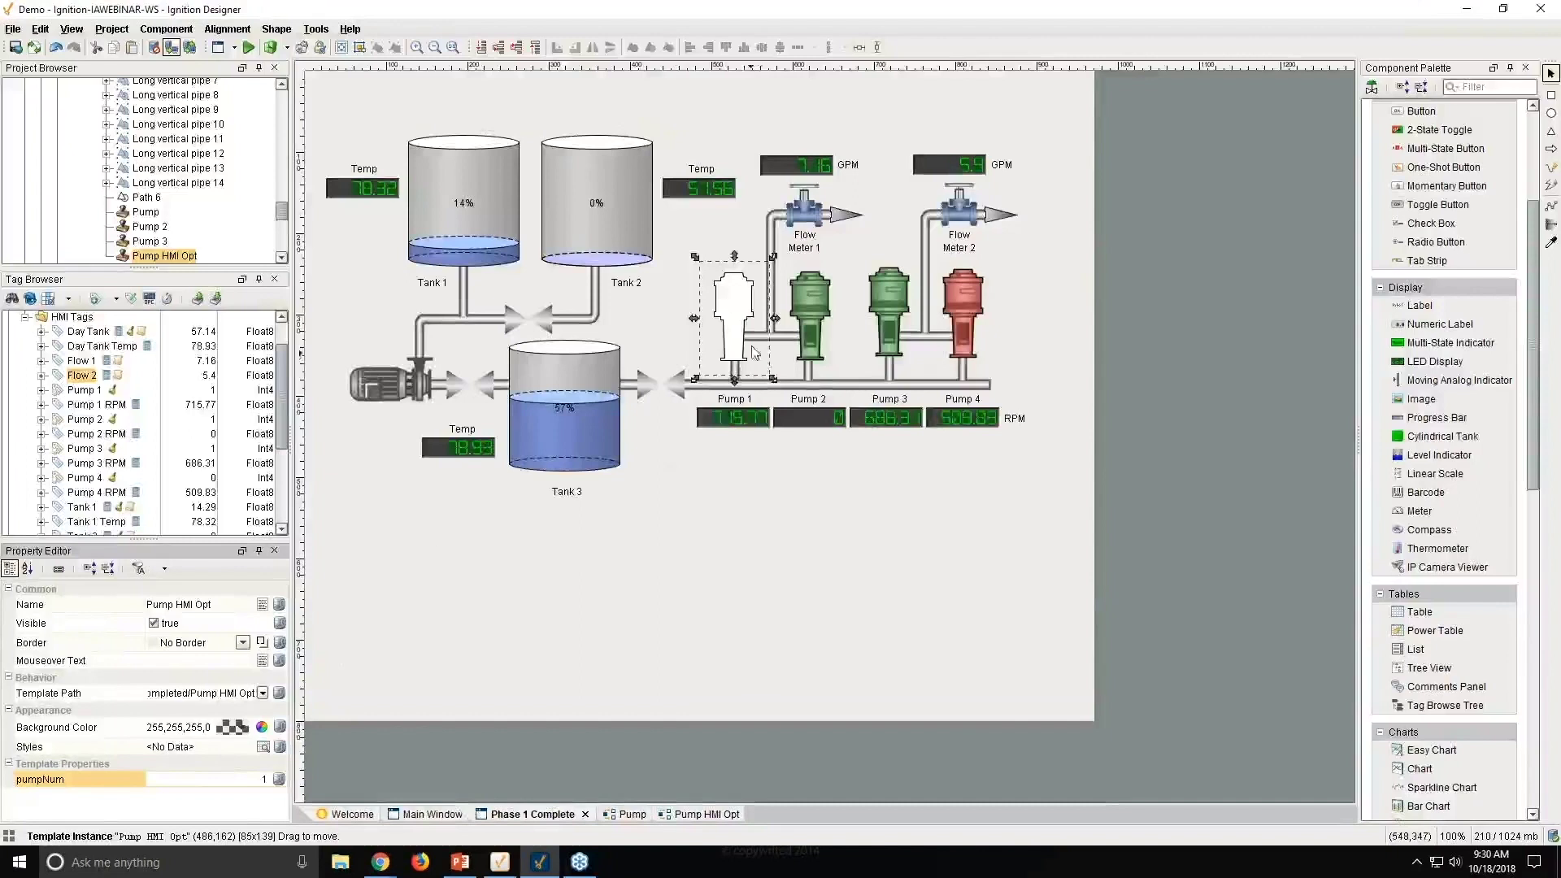
Step: Replace the red Pump 4 with a copy of the new pump, pumpNum set to 4
click(820, 309)
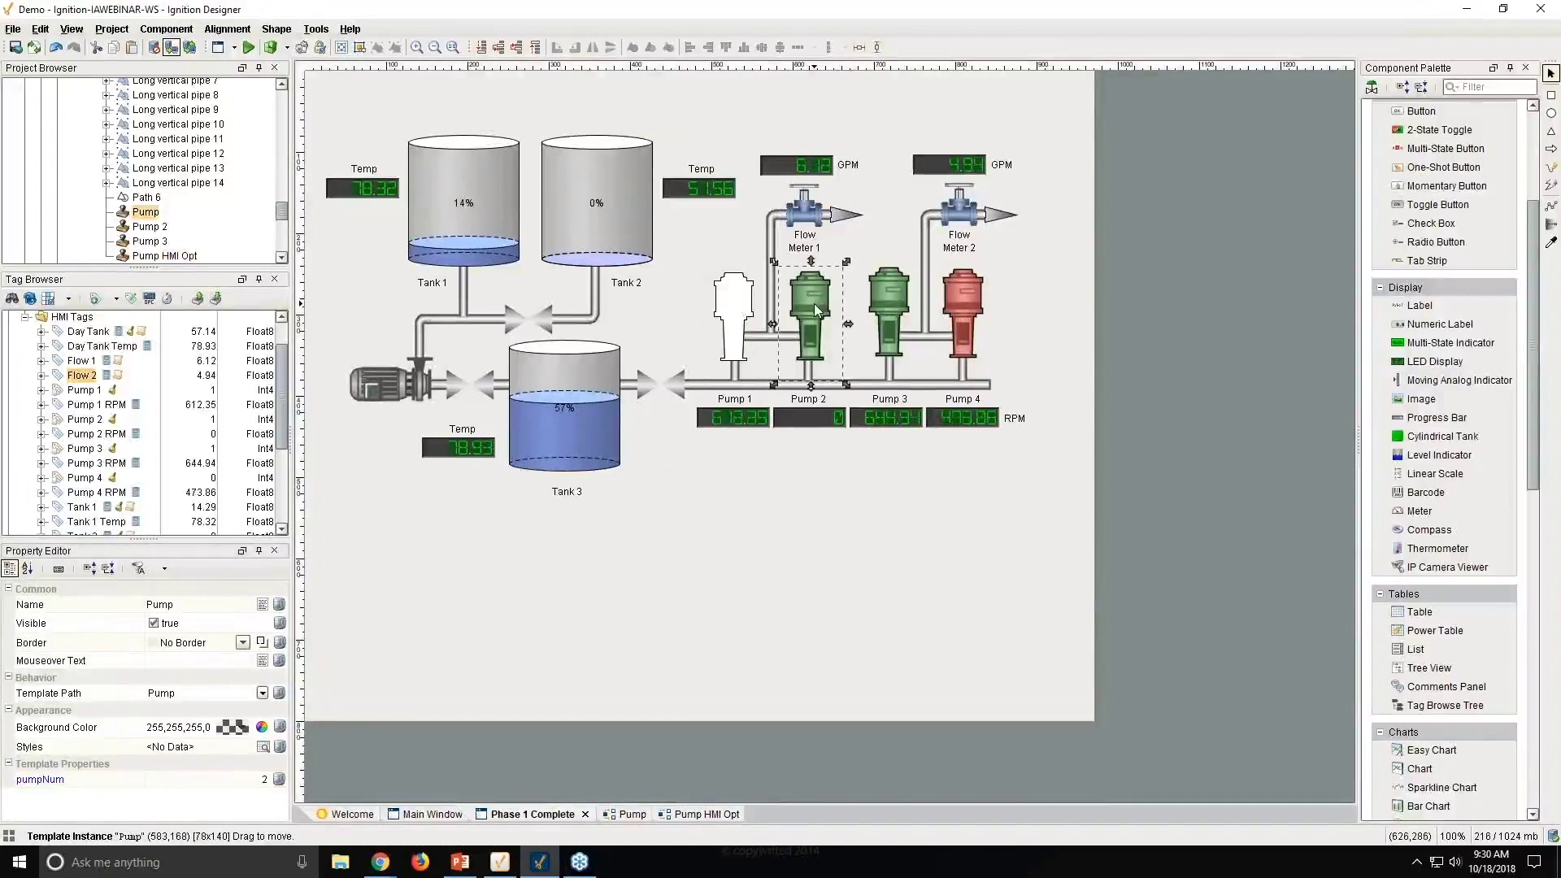
click(902, 313)
click(974, 317)
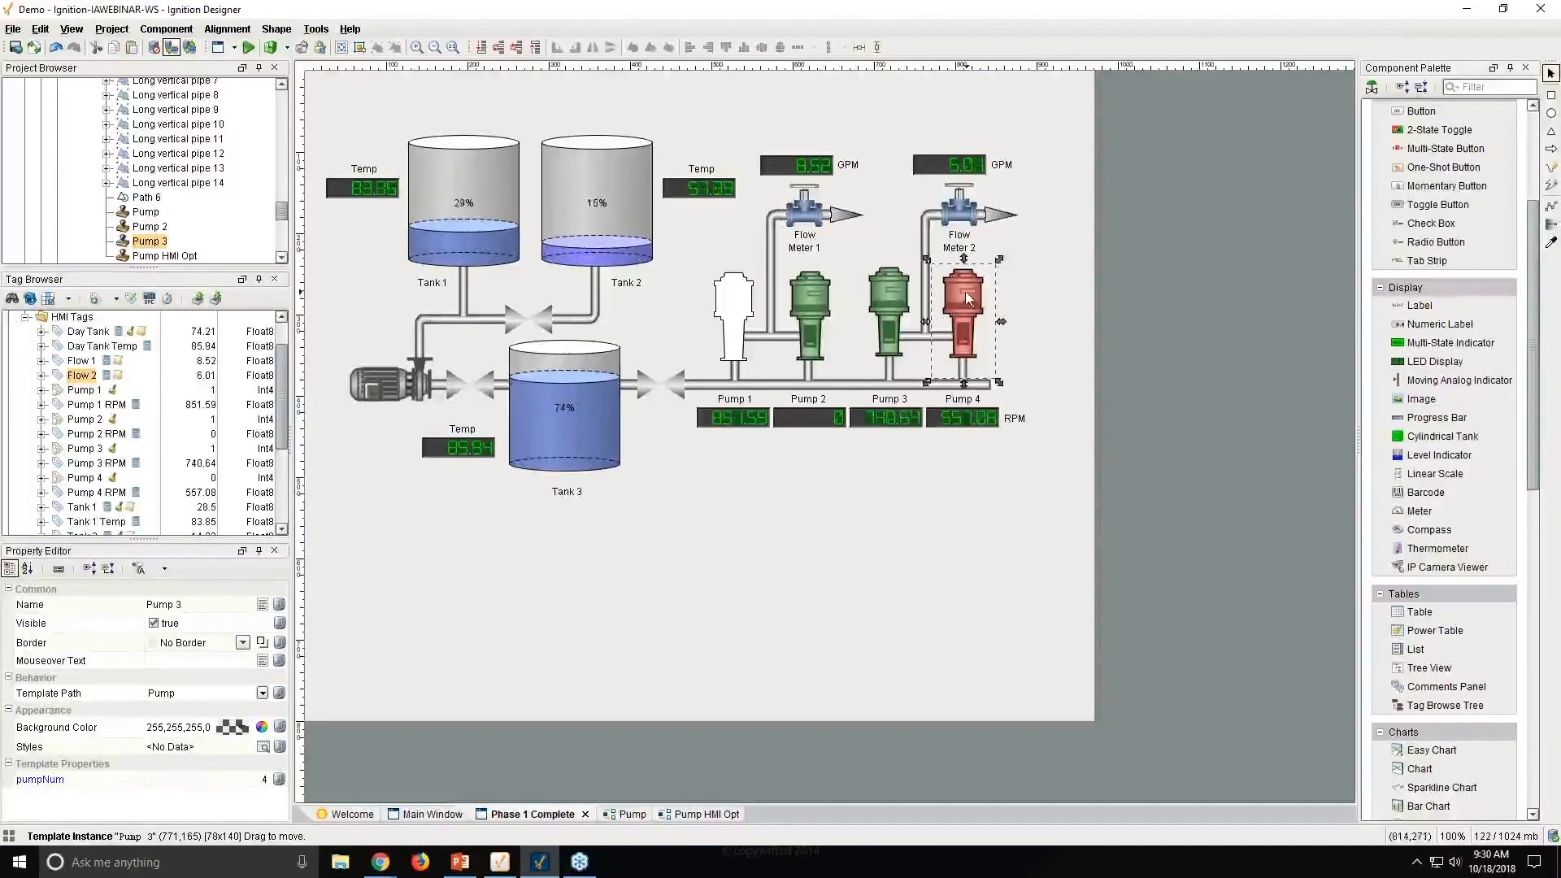
key(Delete)
click(758, 454)
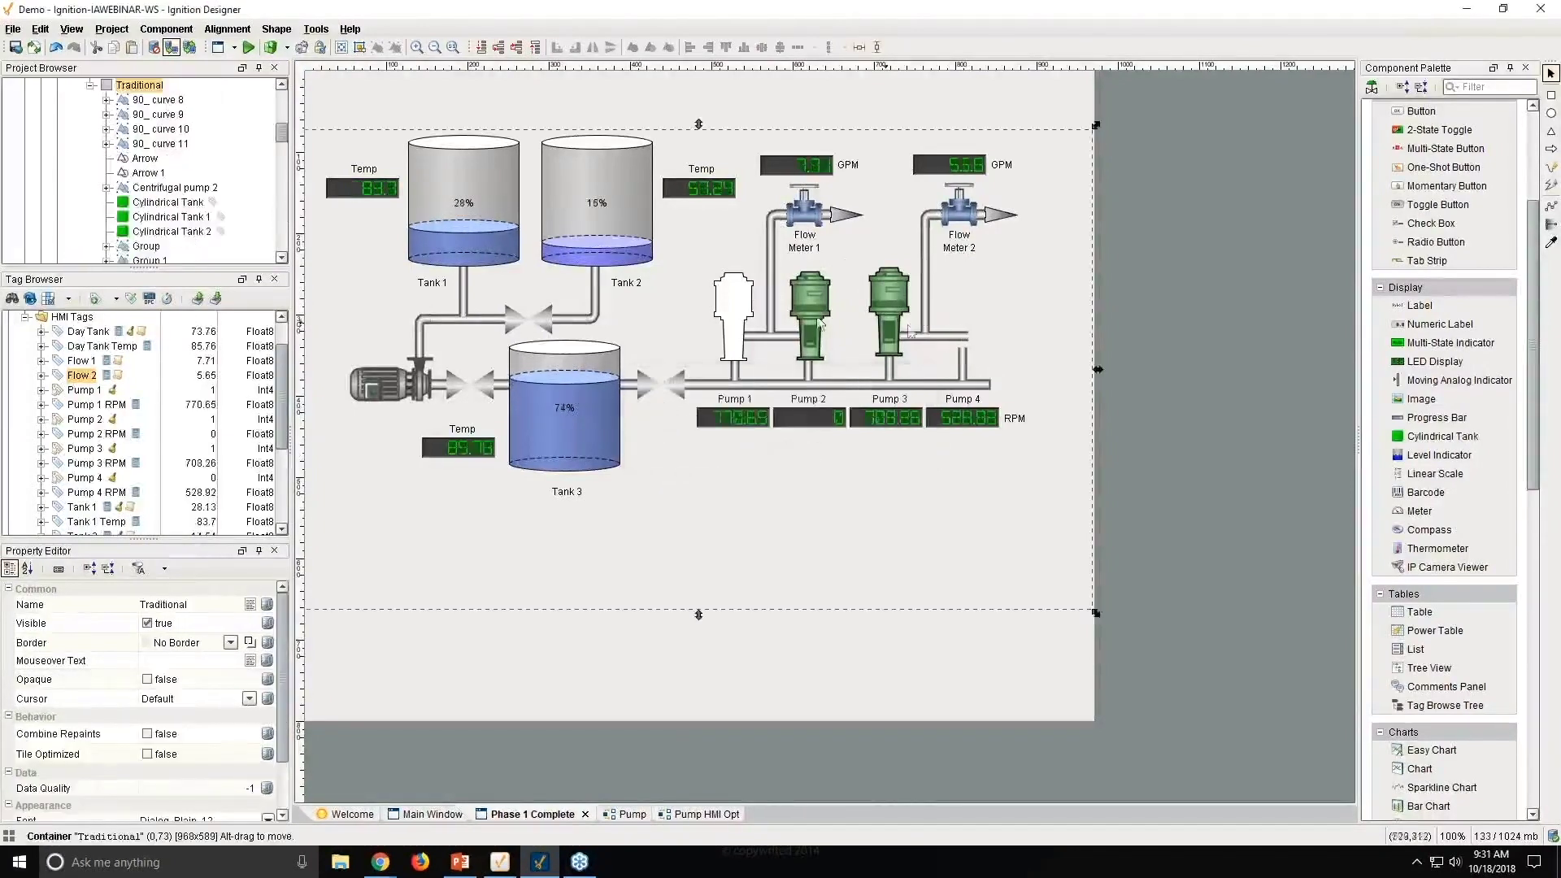
drag(734, 318, 980, 300)
click(260, 779)
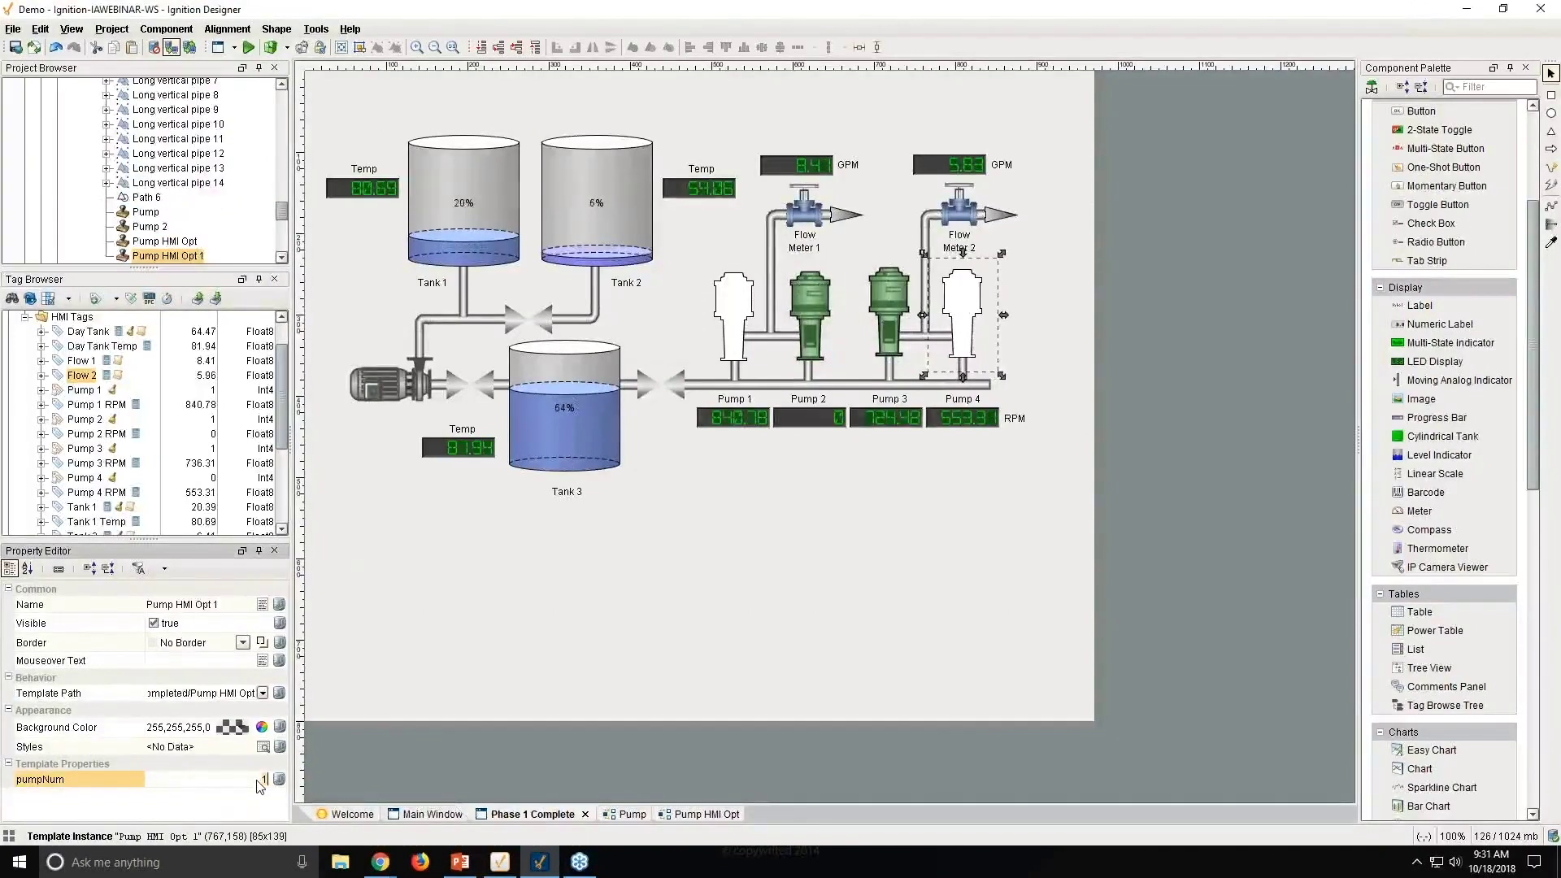
text(4)
key(Return)
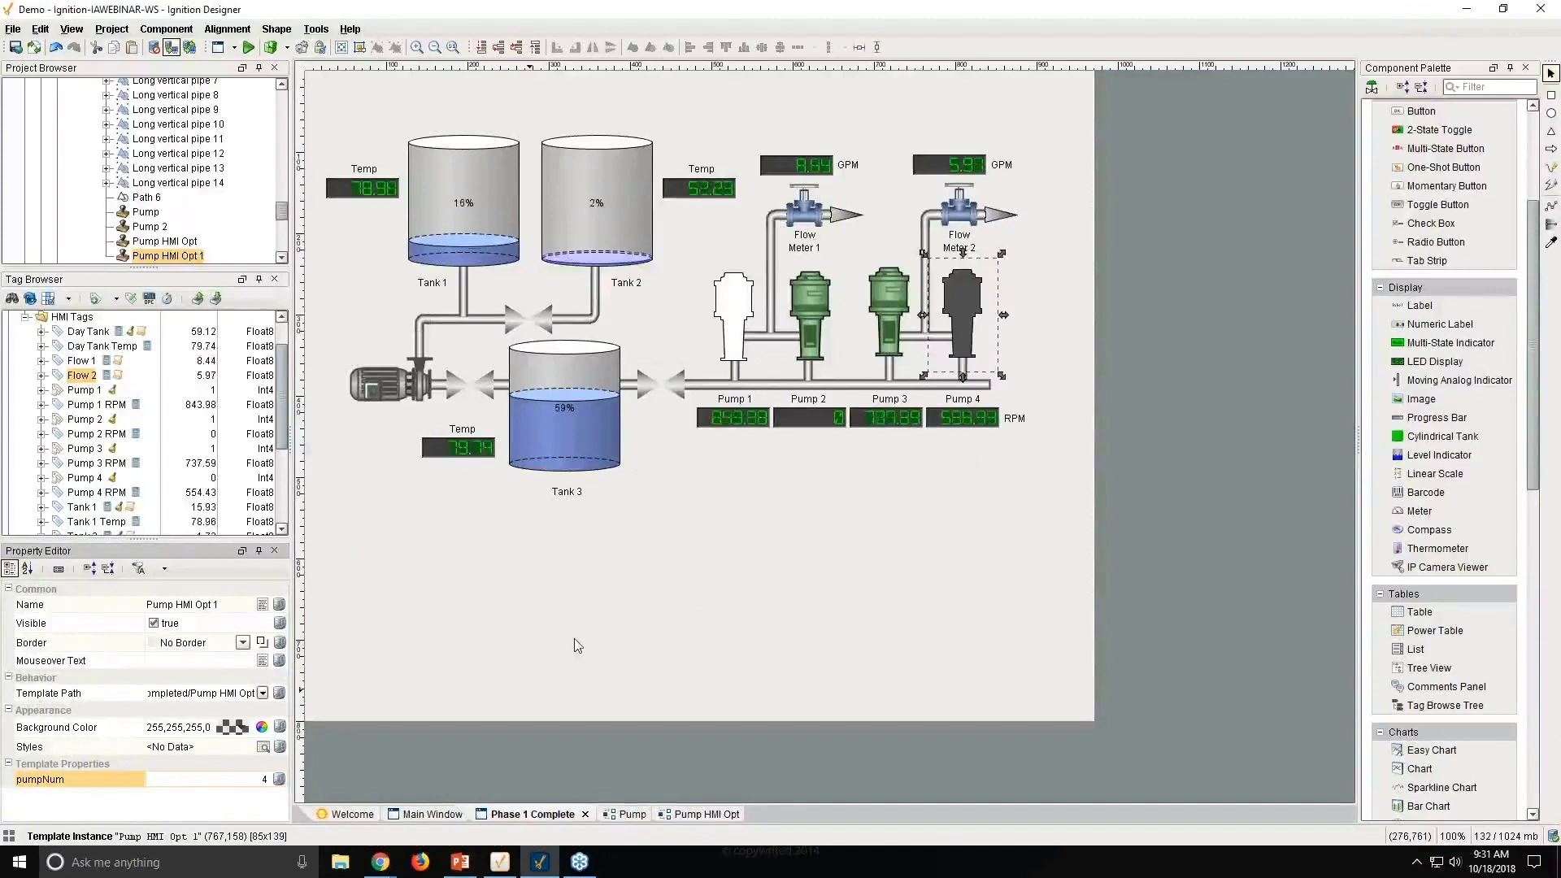
click(946, 530)
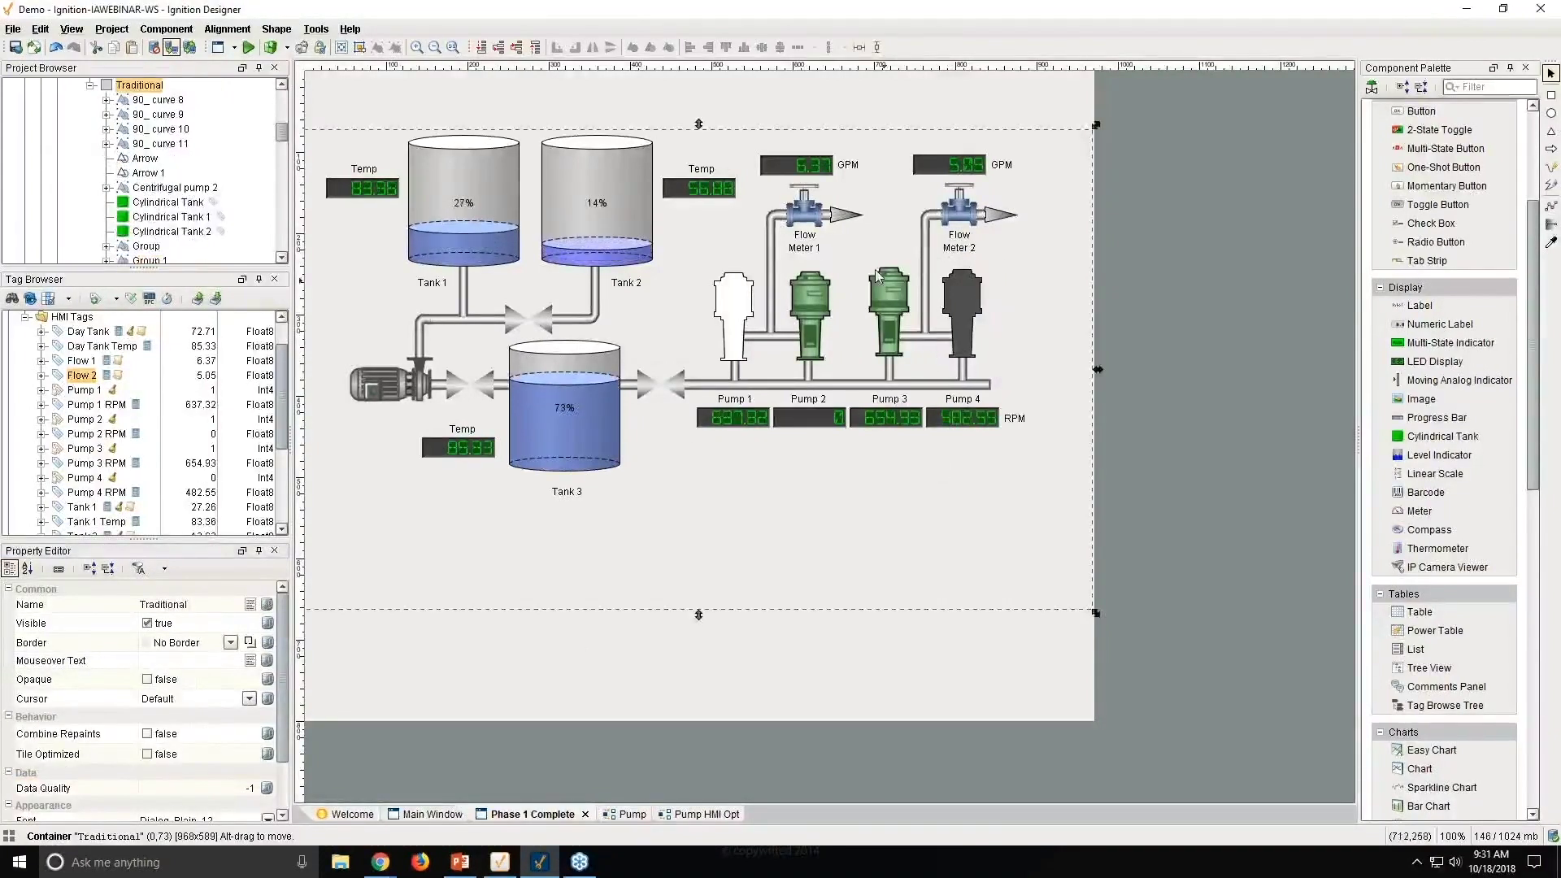
Step: Give Flow Meter 1's valve body a grey B7B7B7 fill
click(804, 213)
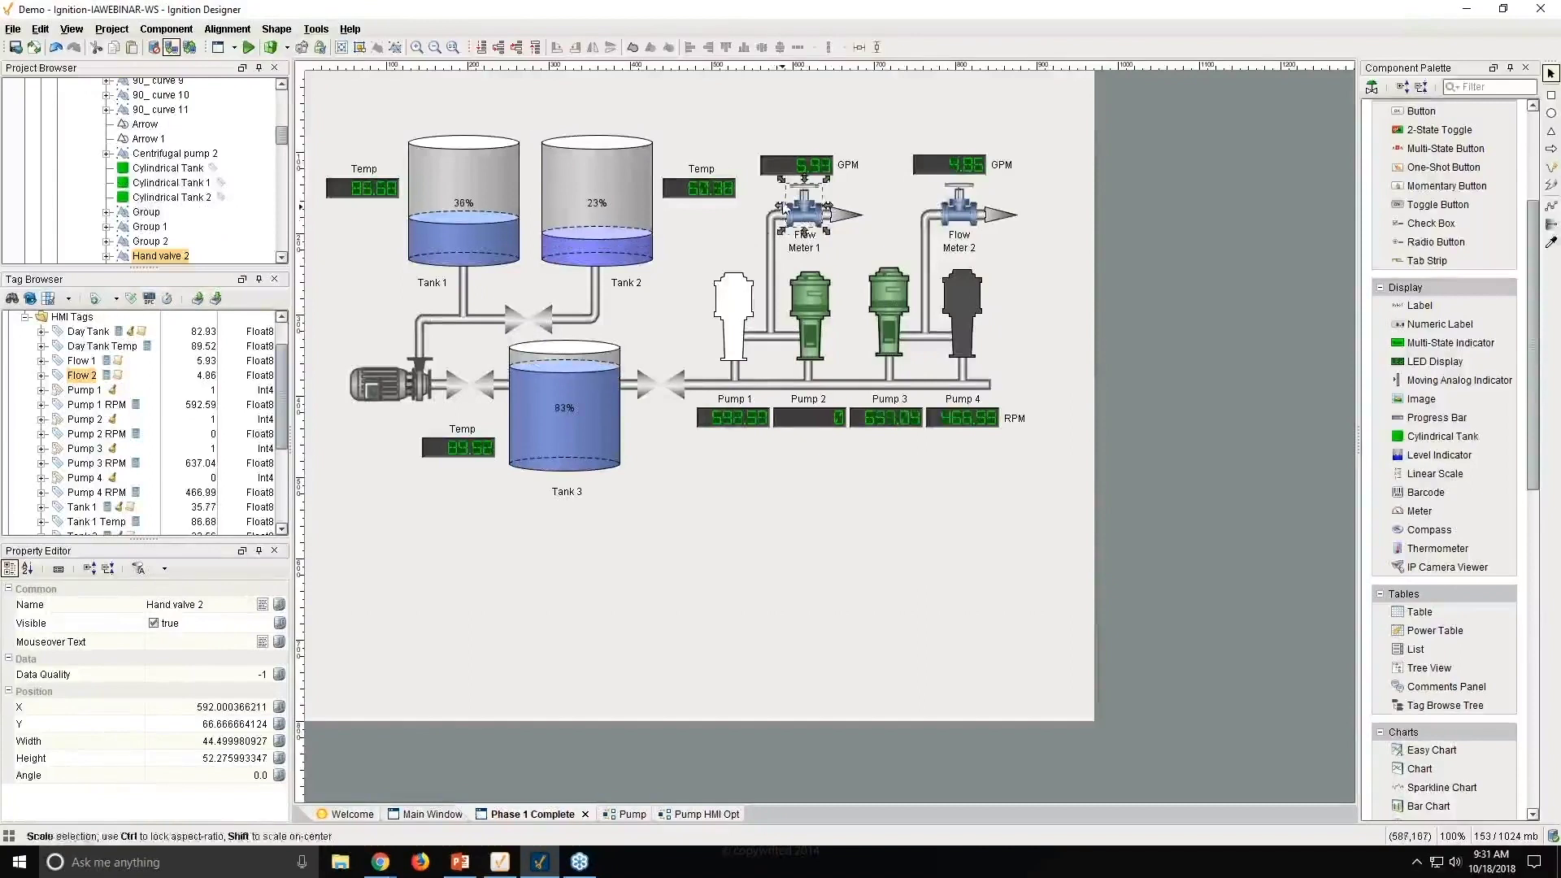
click(397, 379)
click(803, 214)
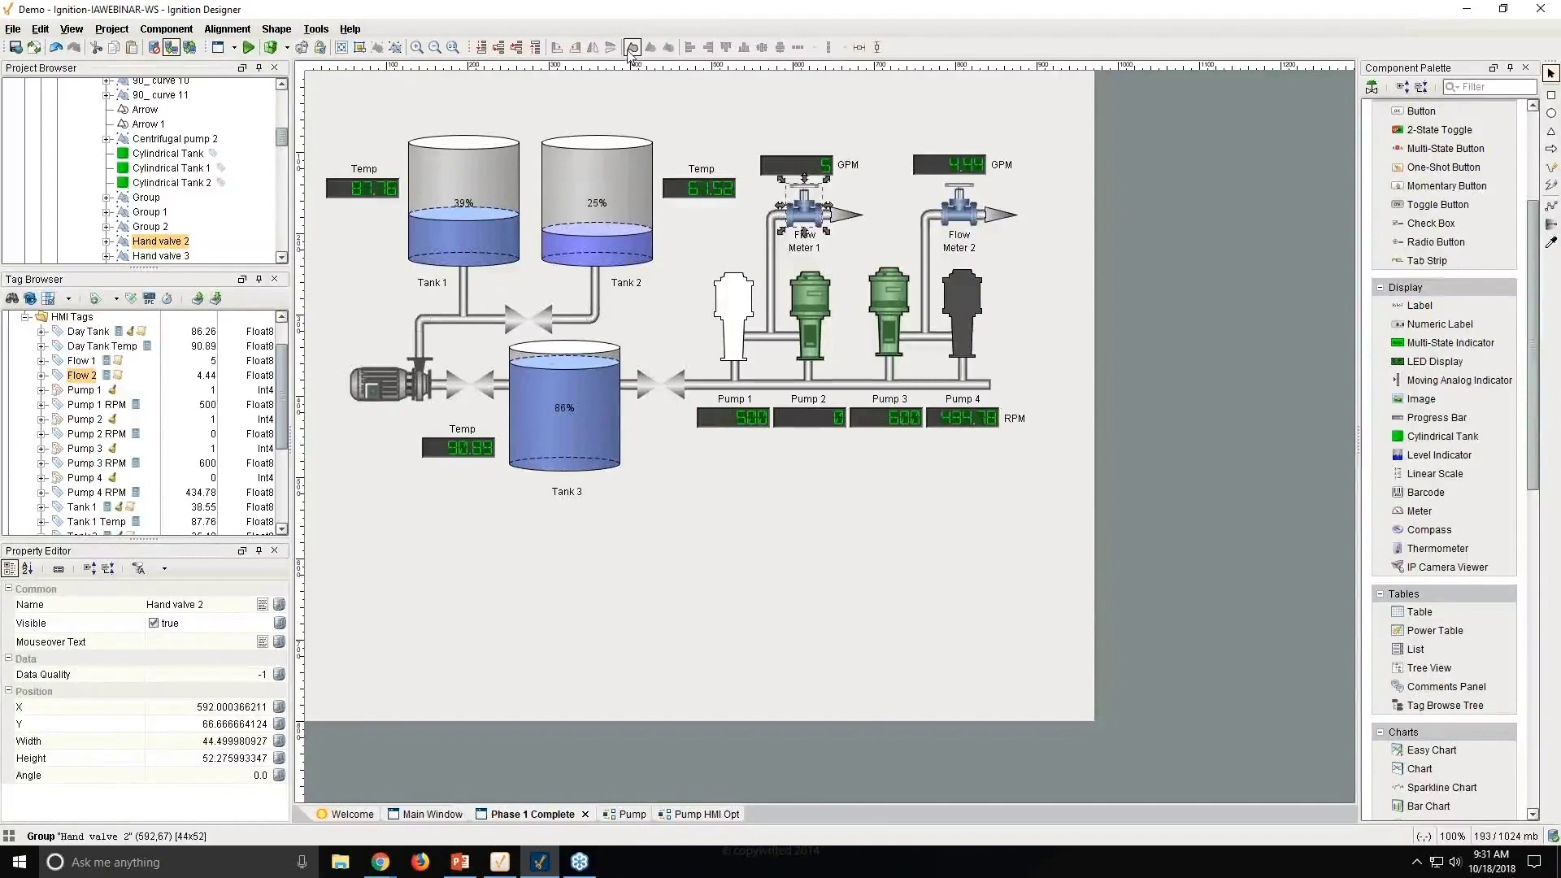
double_click(803, 230)
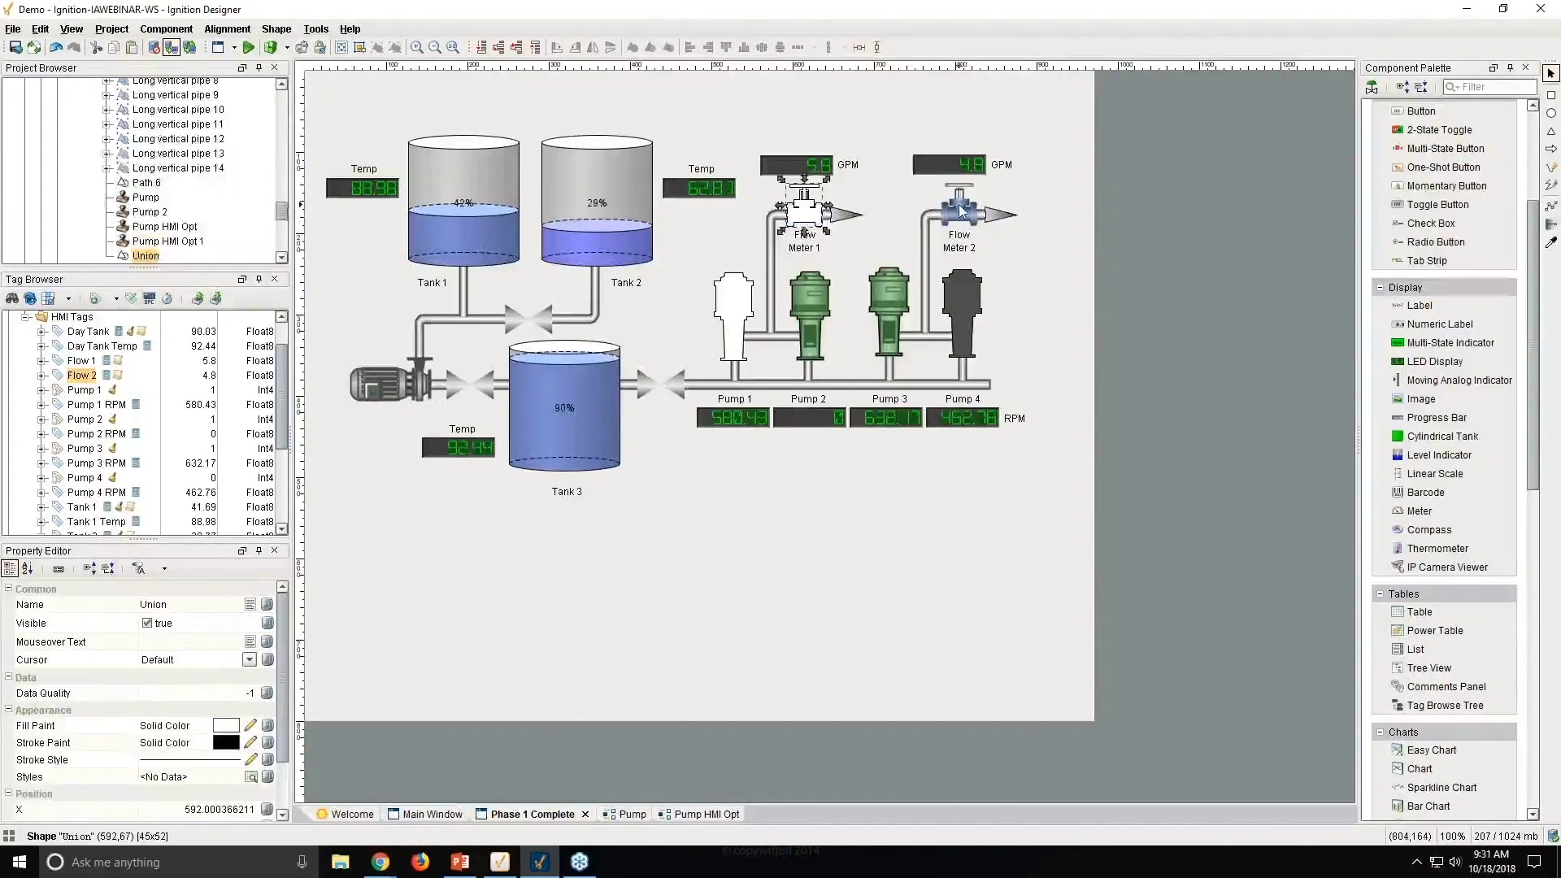
click(959, 230)
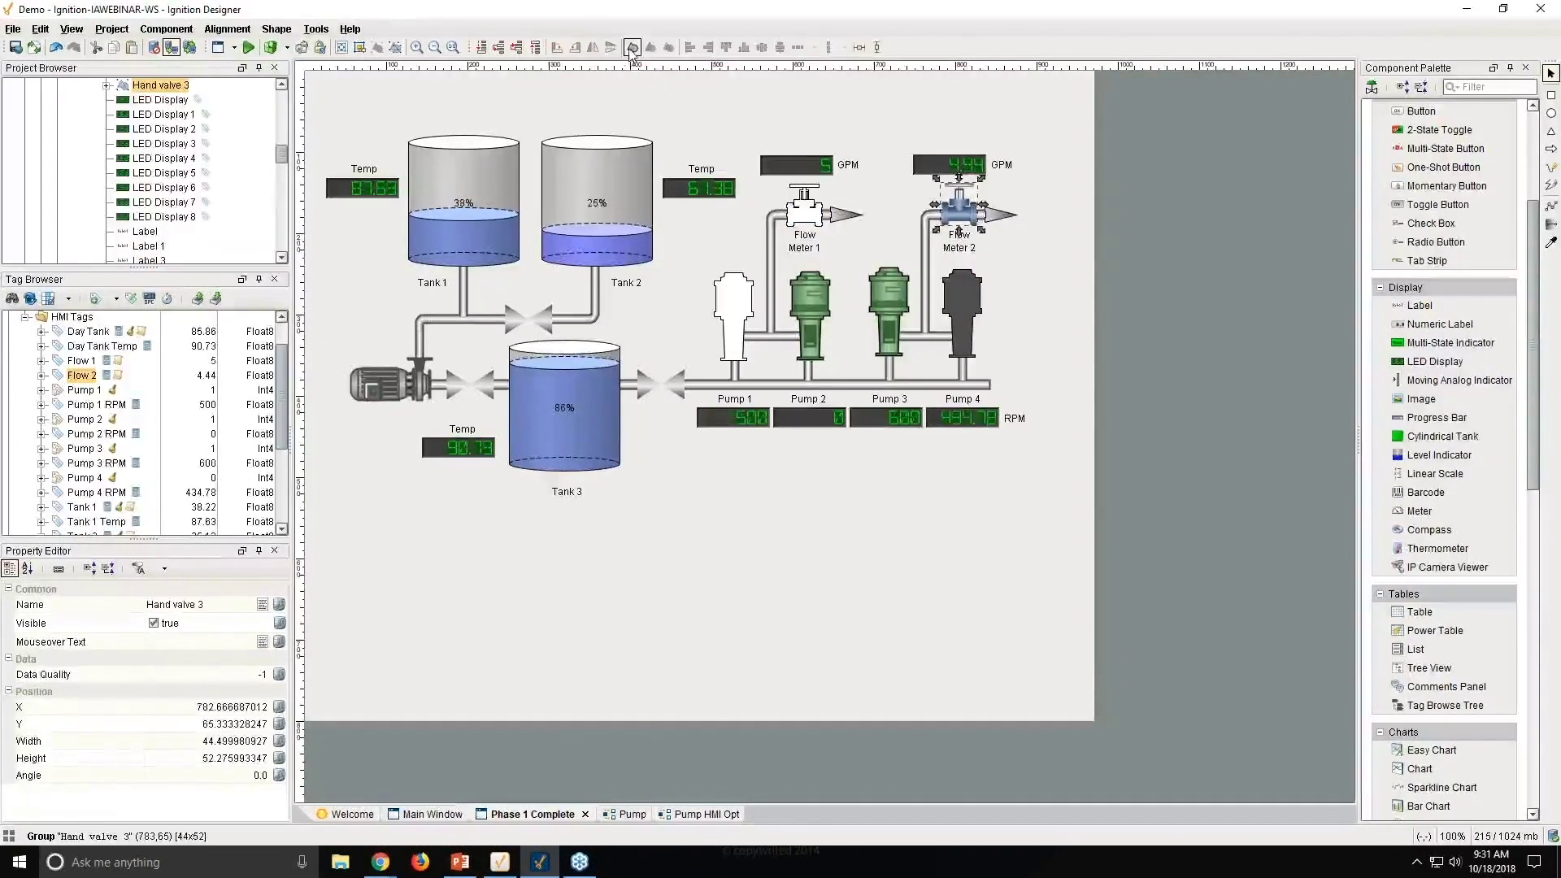
double_click(959, 223)
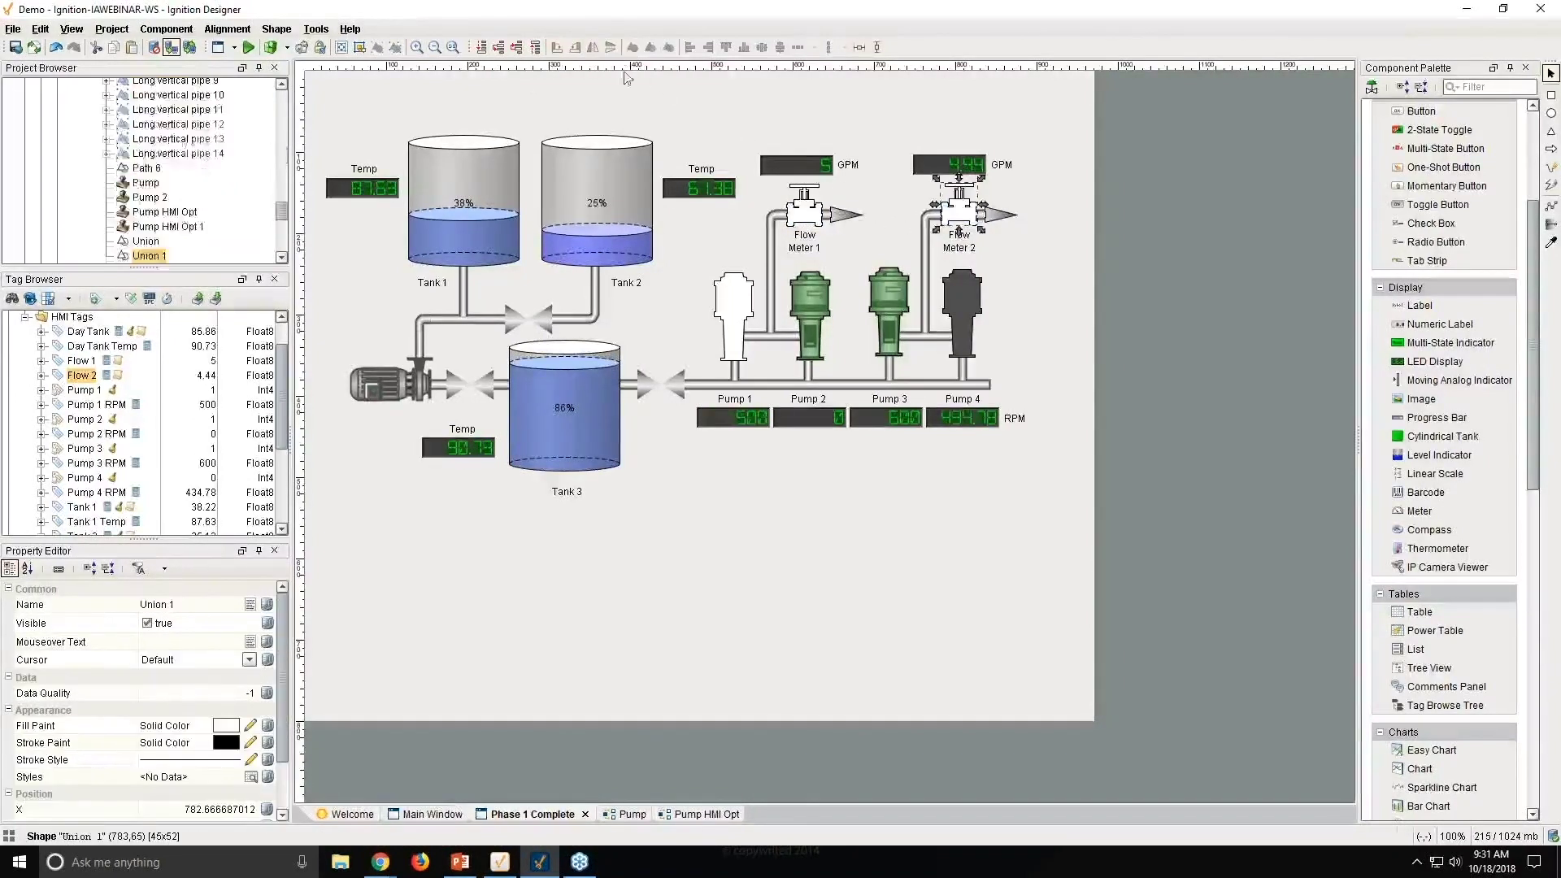
double_click(817, 221)
click(250, 726)
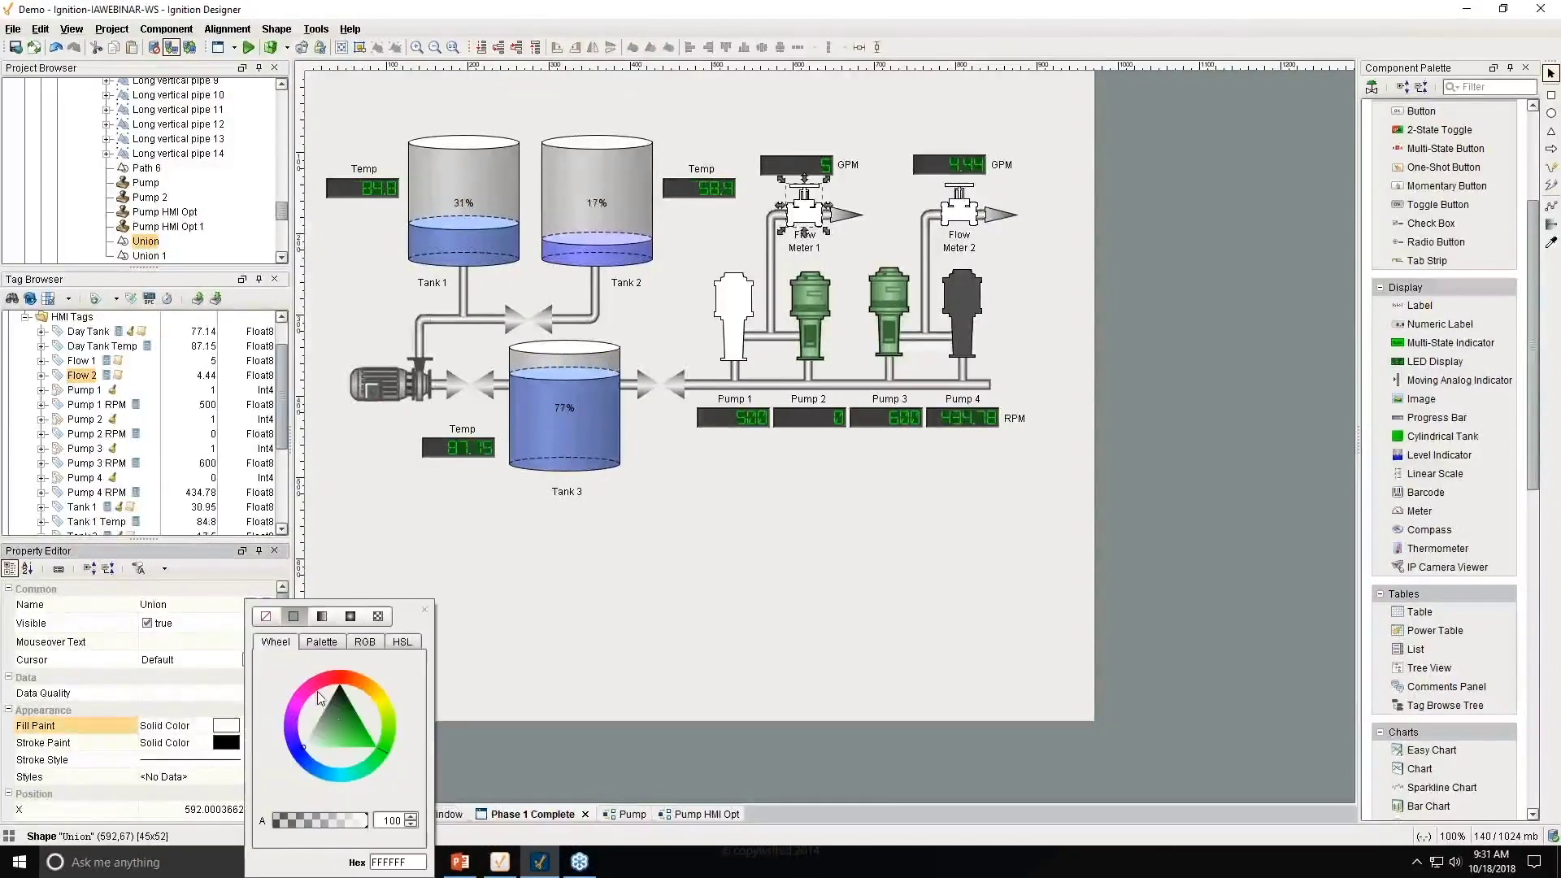
mouse_move(343, 729)
mouse_down()
mouse_move(315, 707)
mouse_move(312, 728)
mouse_up()
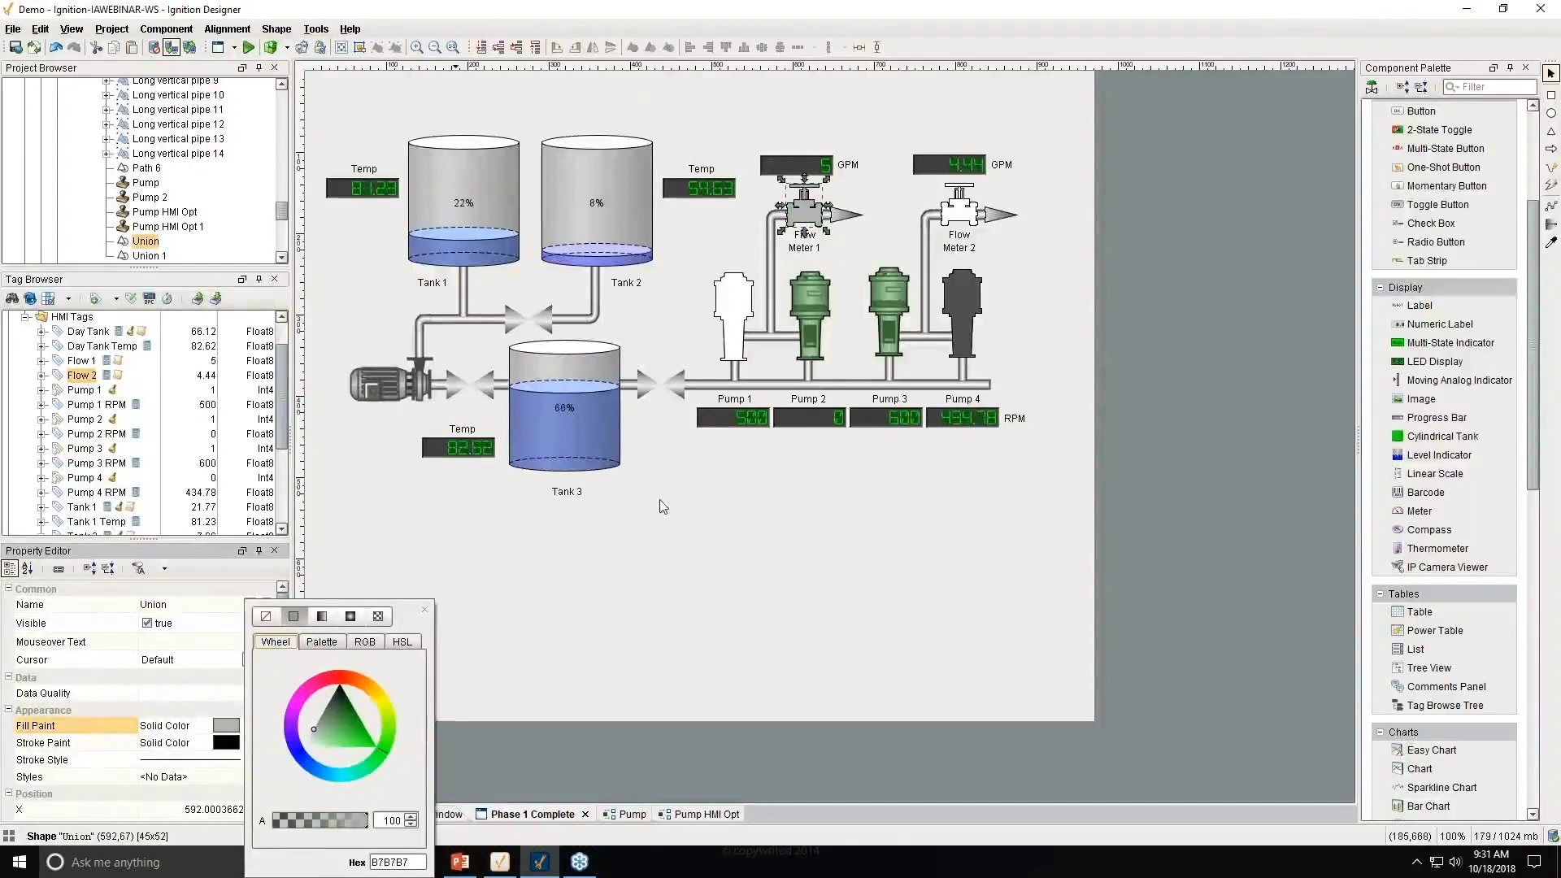
Step: Change Flow Meter 2's valve body fill to grey AAAAAA
click(980, 230)
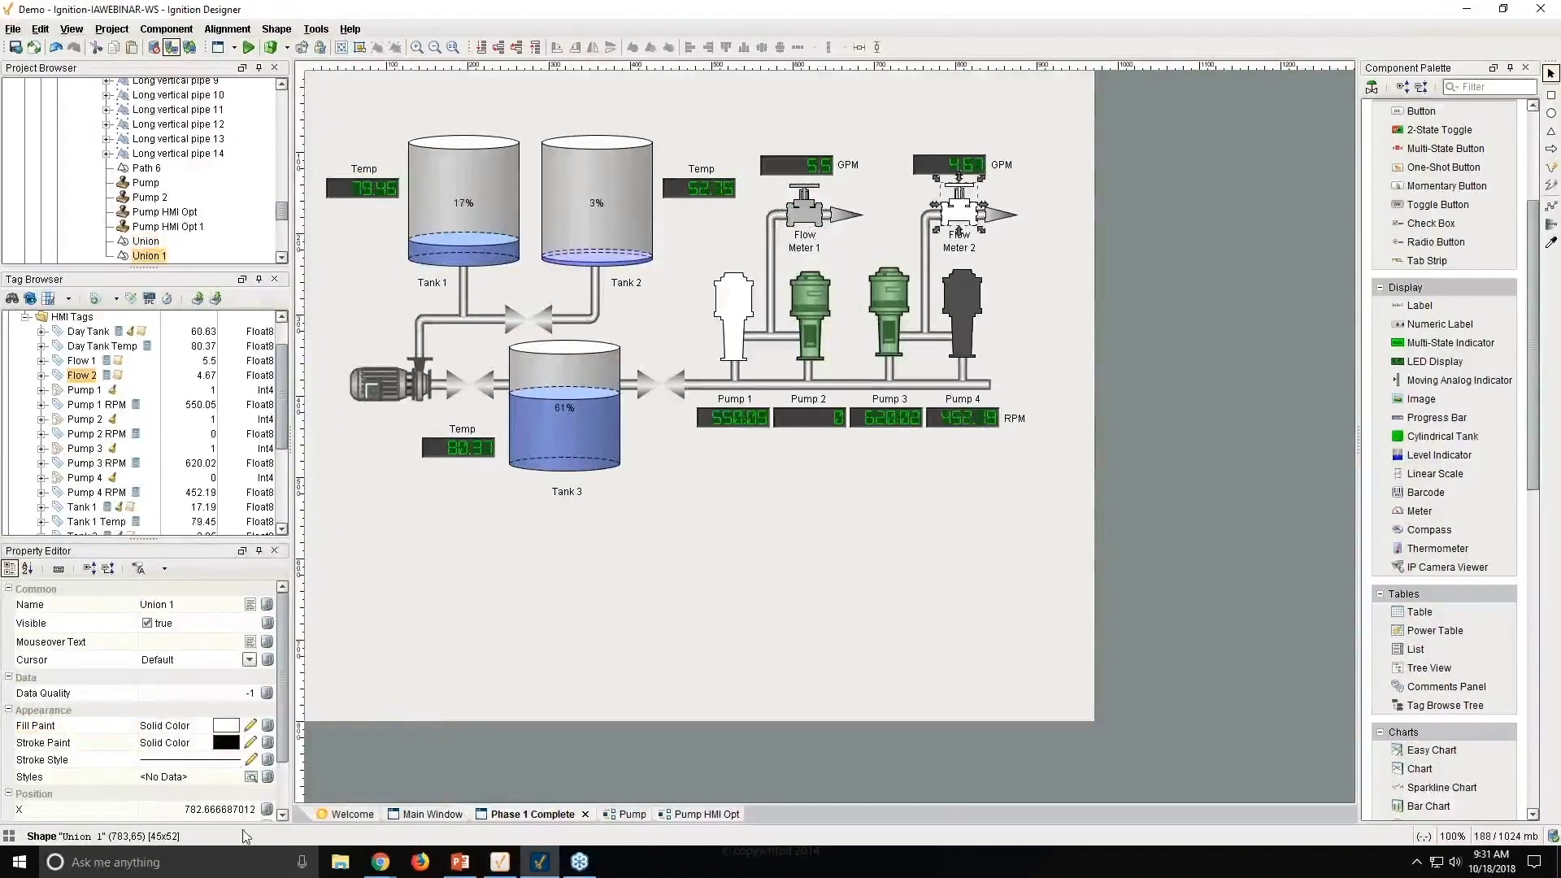
click(250, 725)
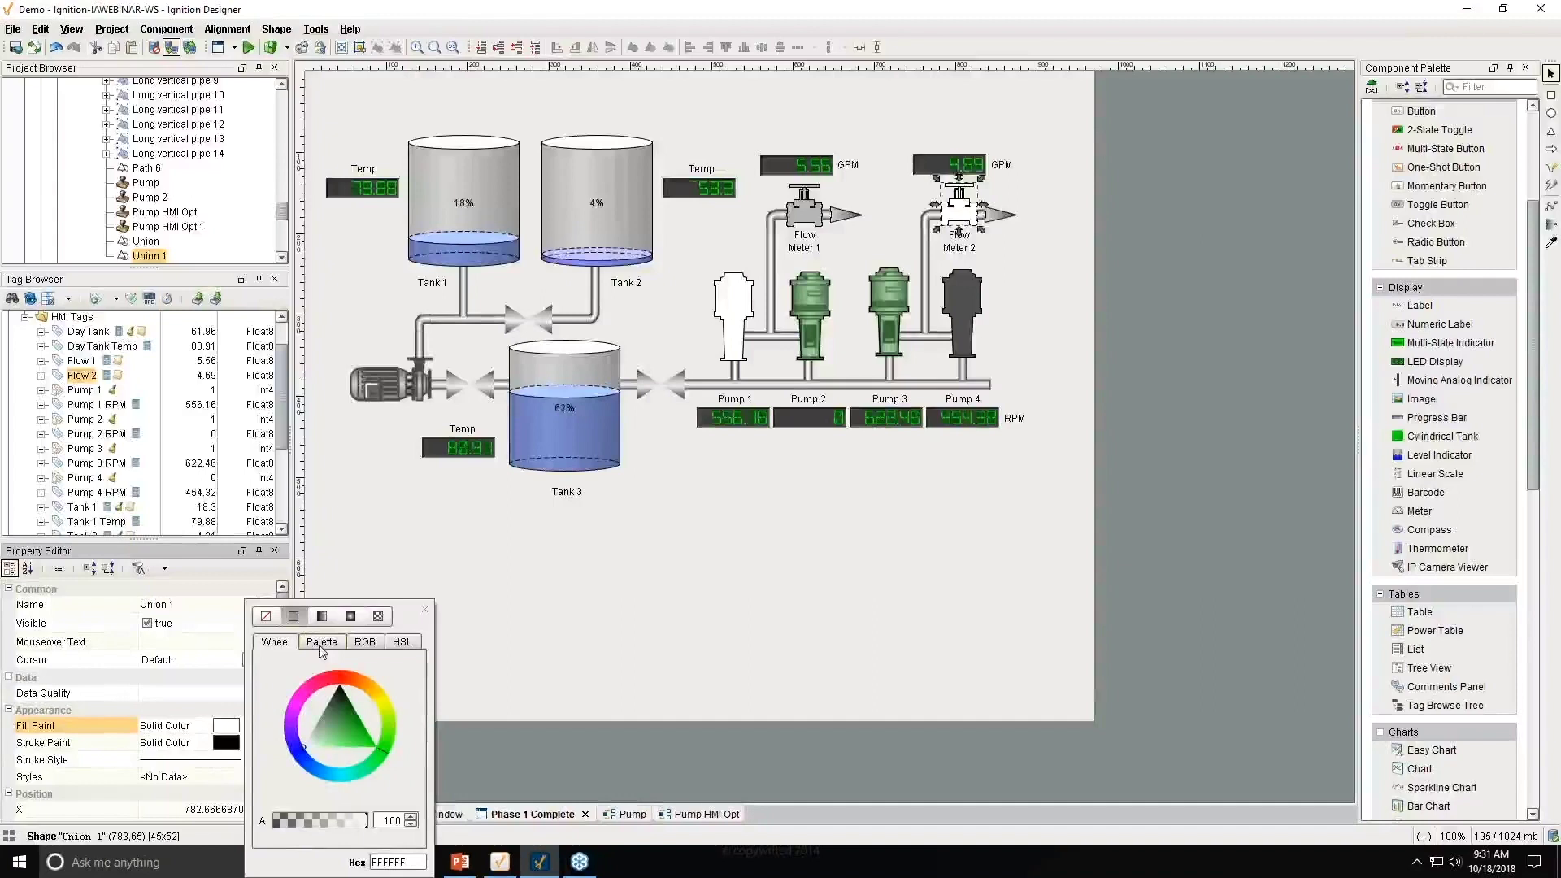
drag(338, 734, 309, 725)
Step: Deselect the valve and review Tank 1's settings on the window
click(637, 657)
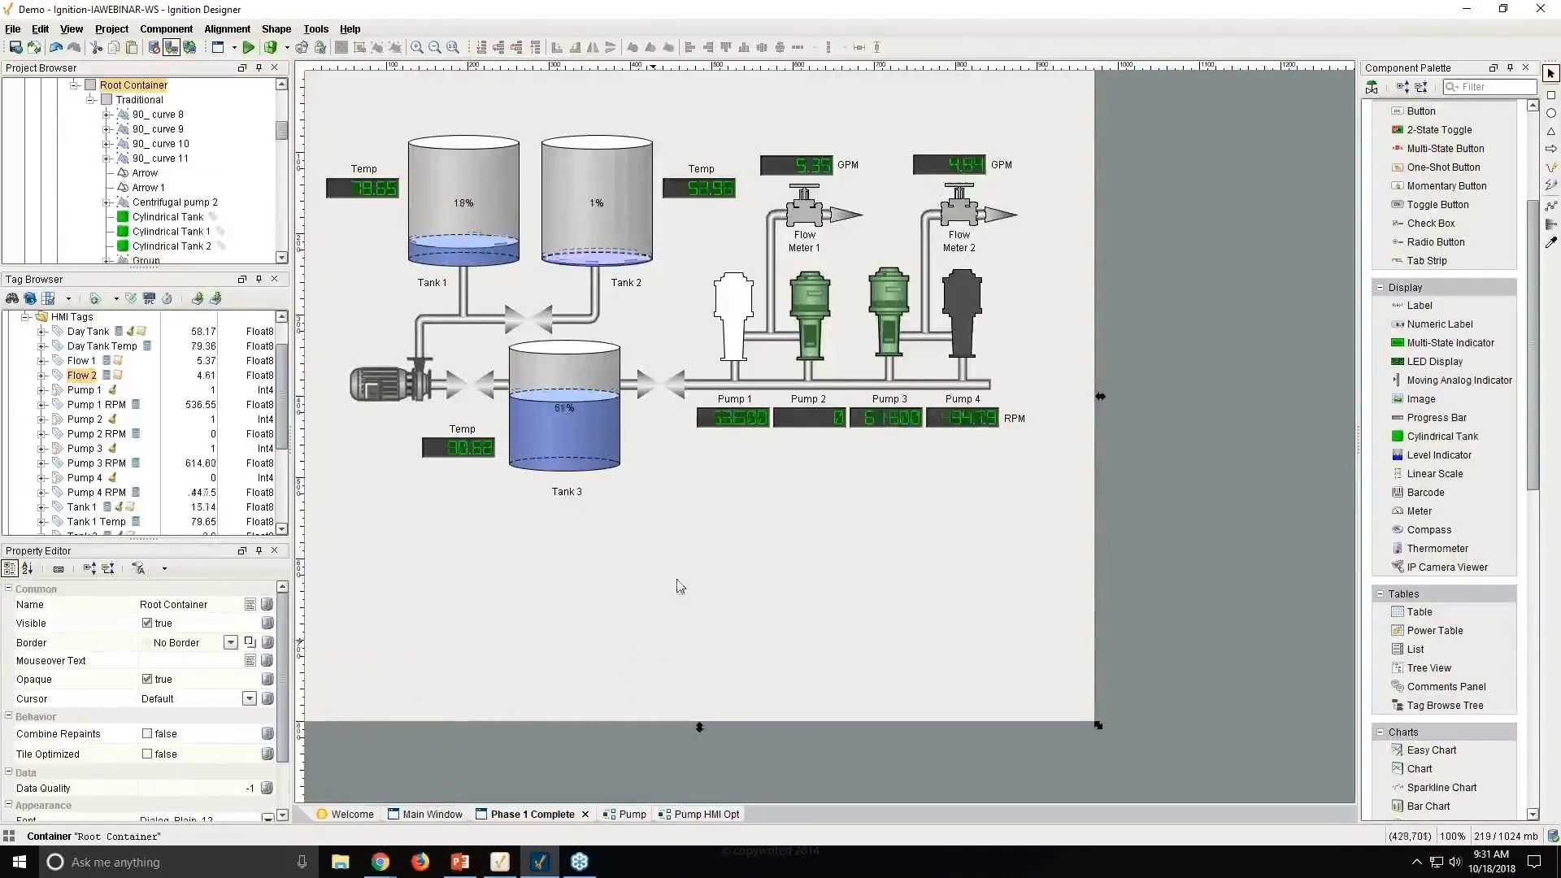
click(471, 217)
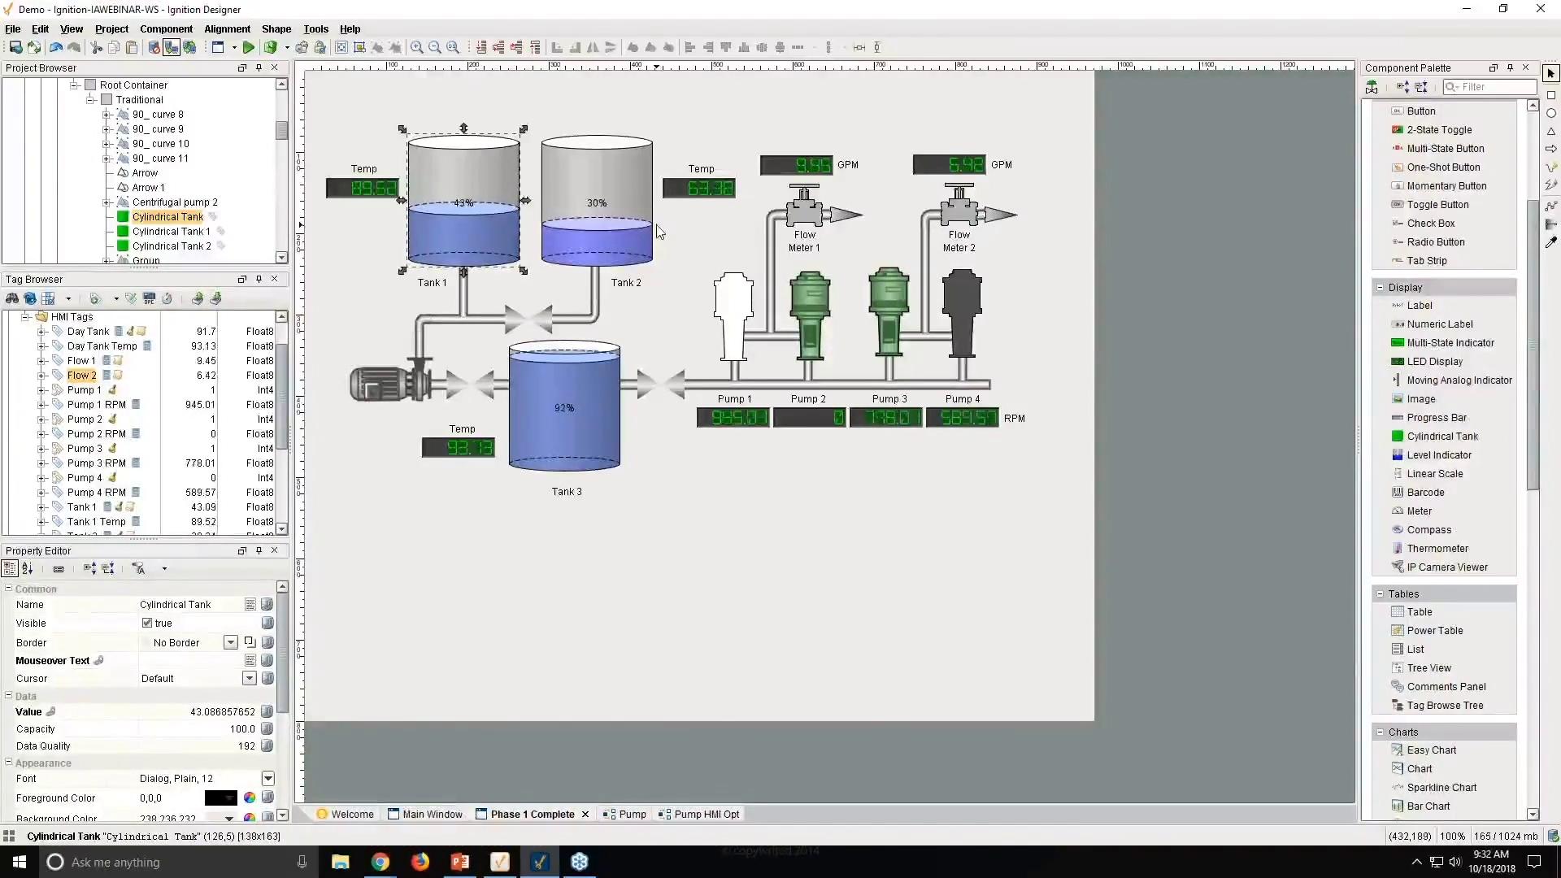
click(663, 120)
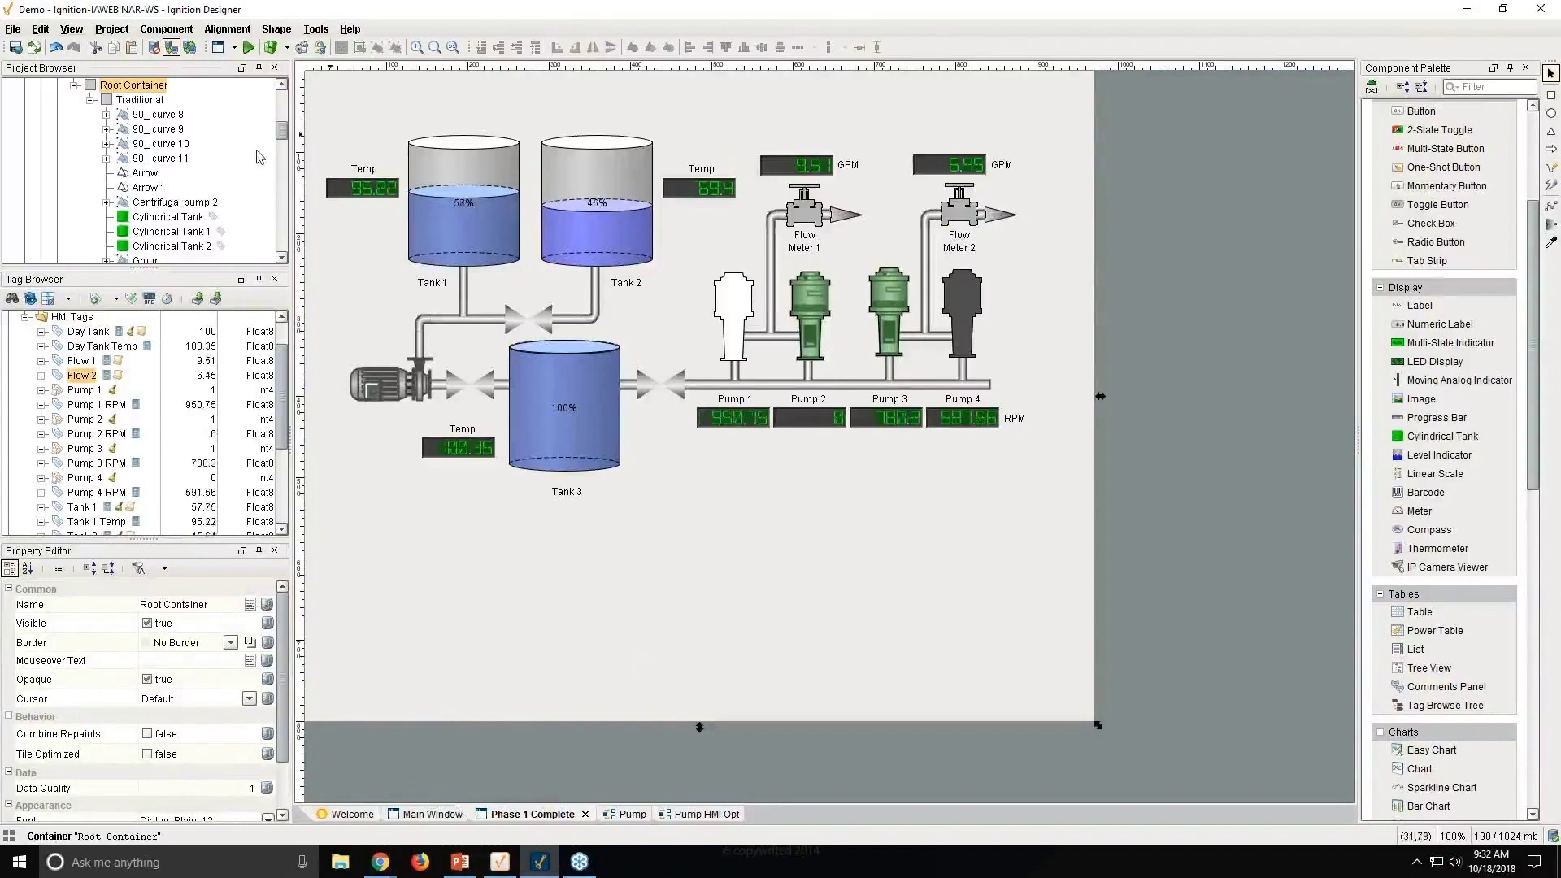
Step: Create a new template under Templates named Tank
scroll(241, 199, down, 5)
scroll(207, 187, down, 10)
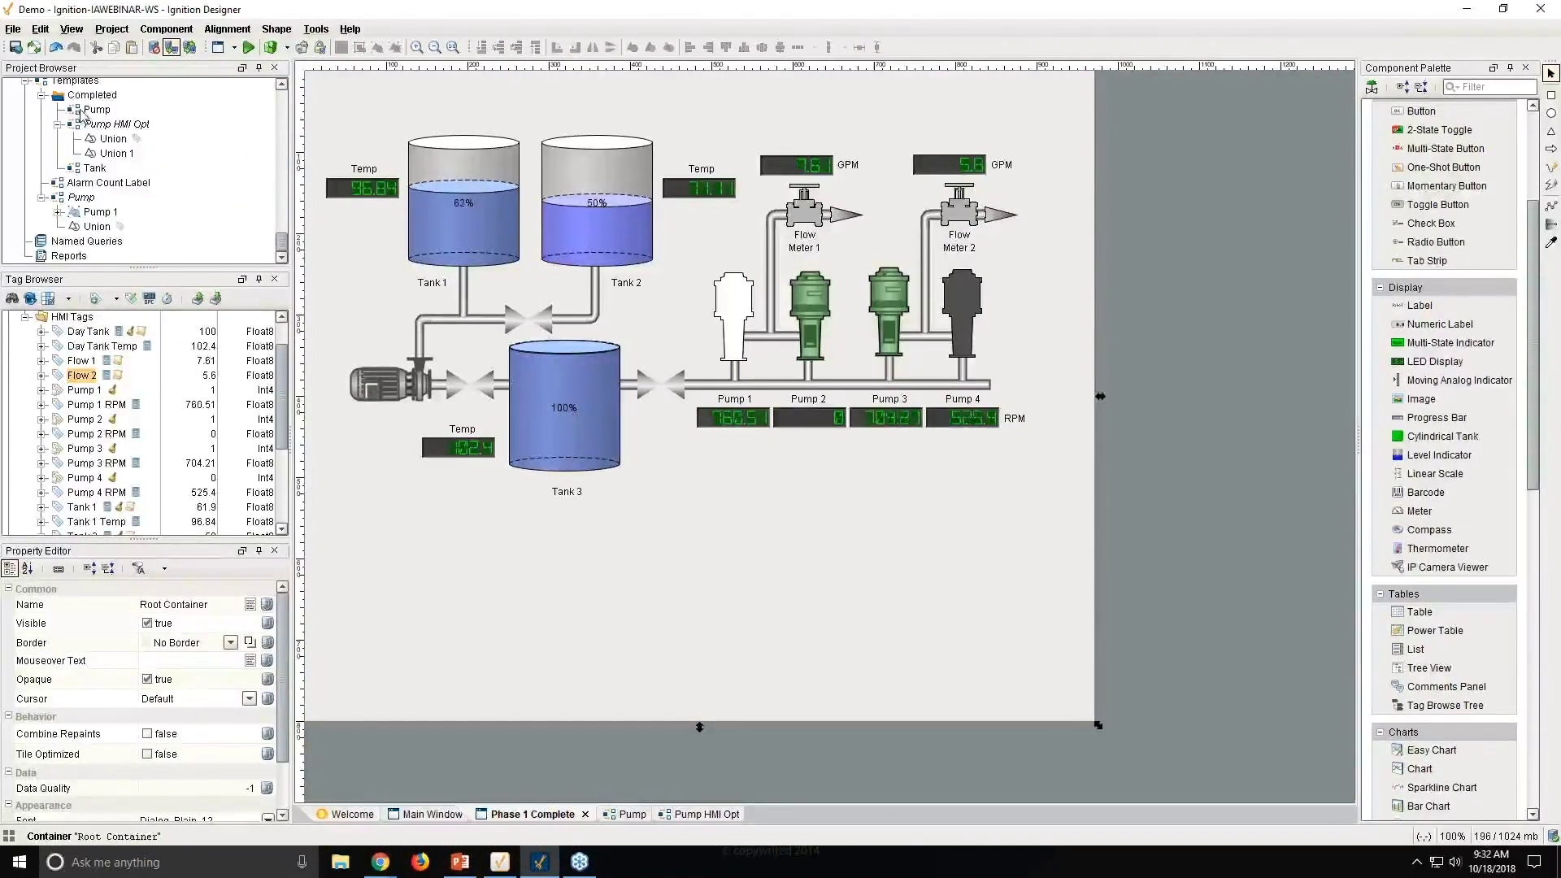
right_click(68, 85)
click(147, 86)
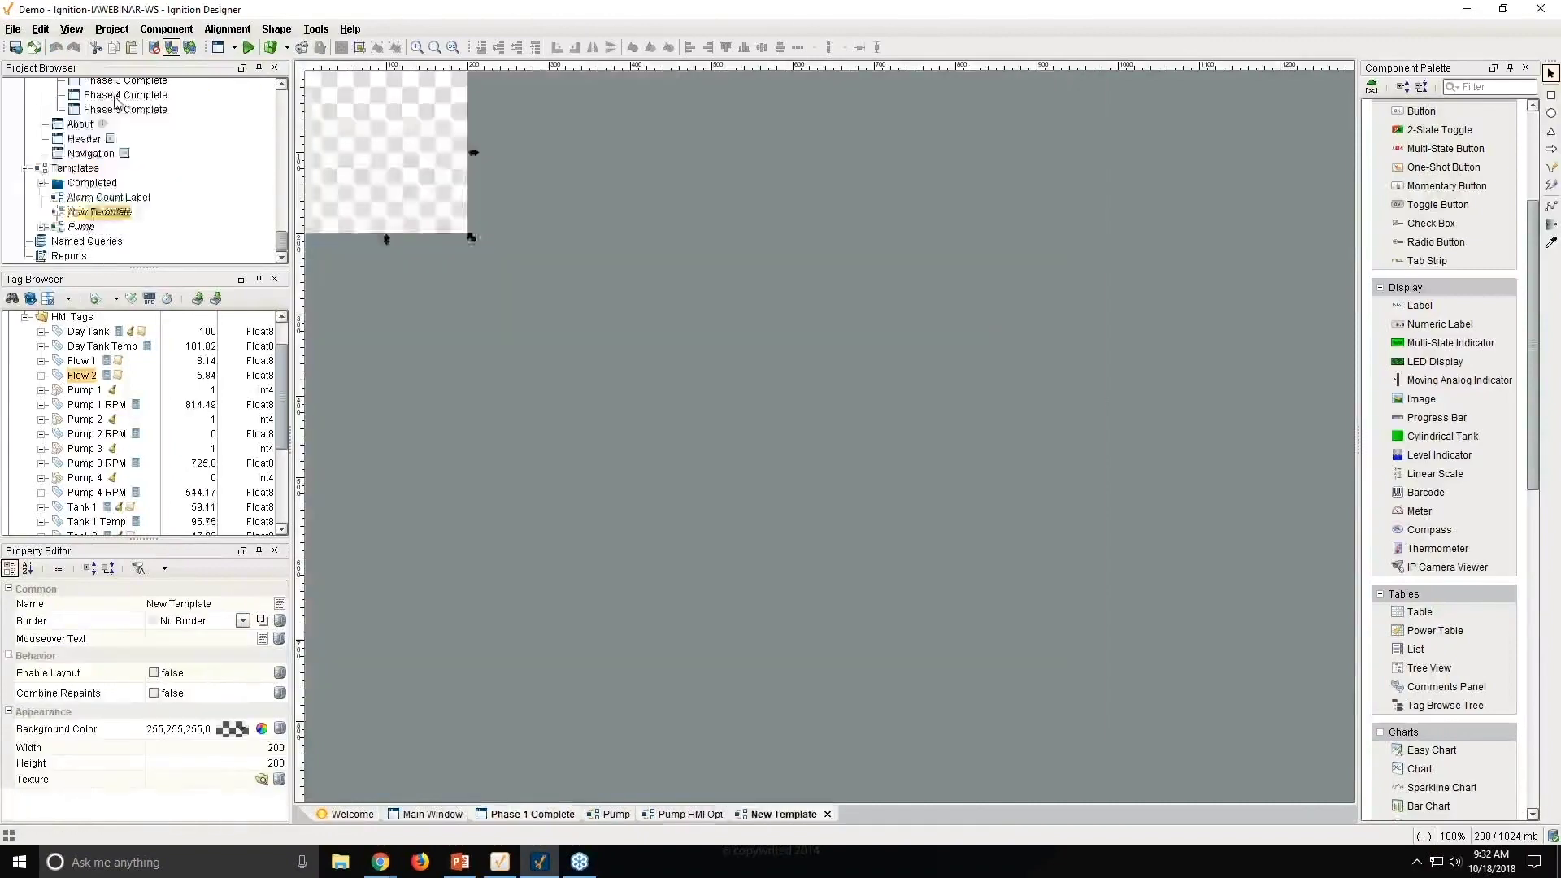
text(T)
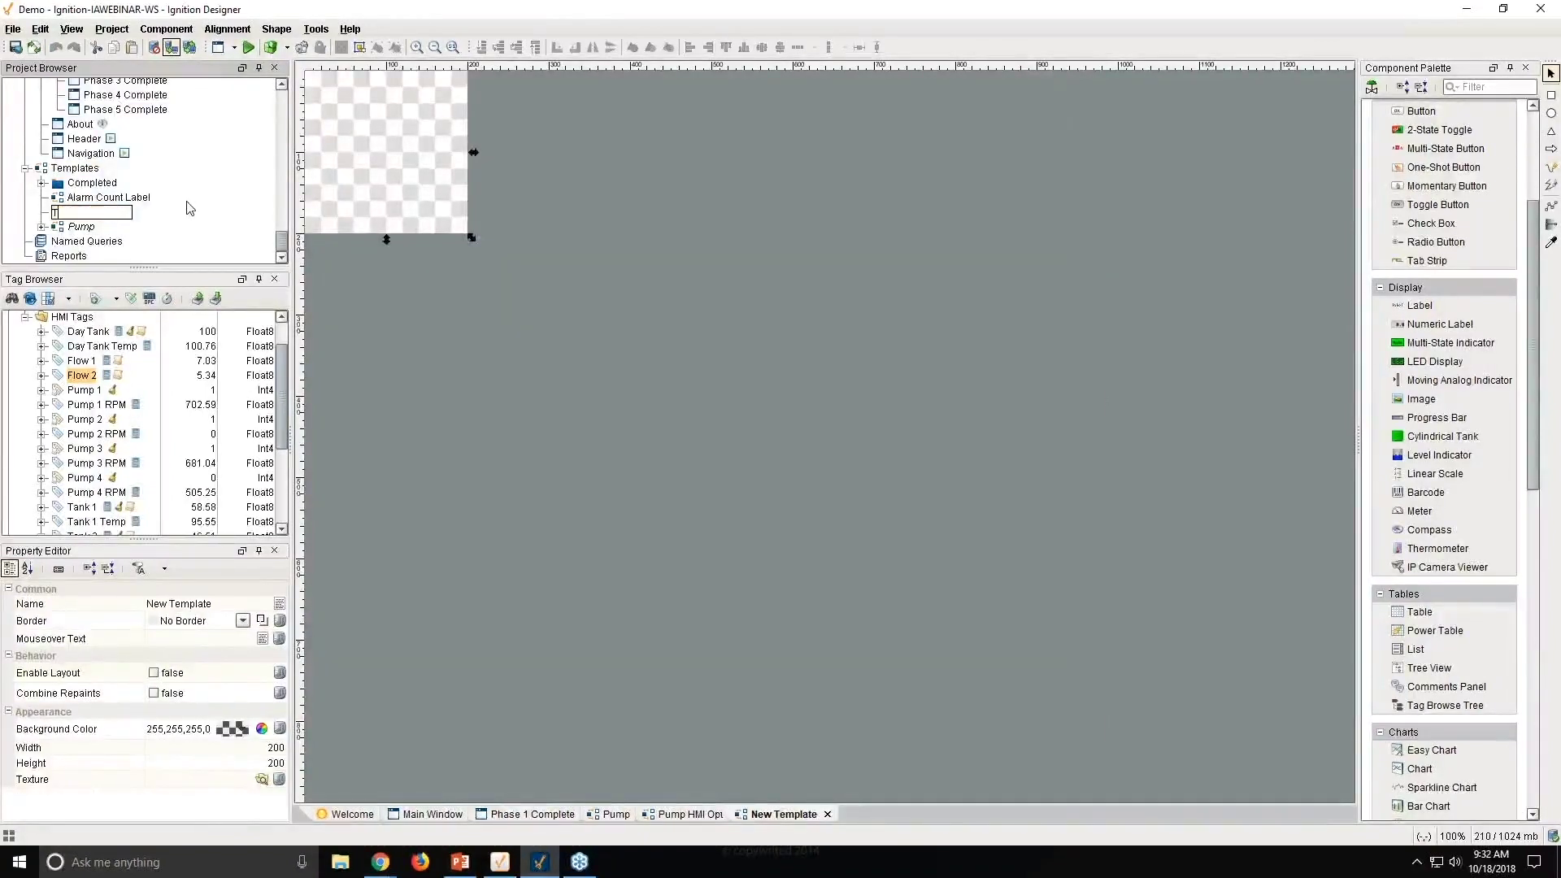
text(ank)
key(Return)
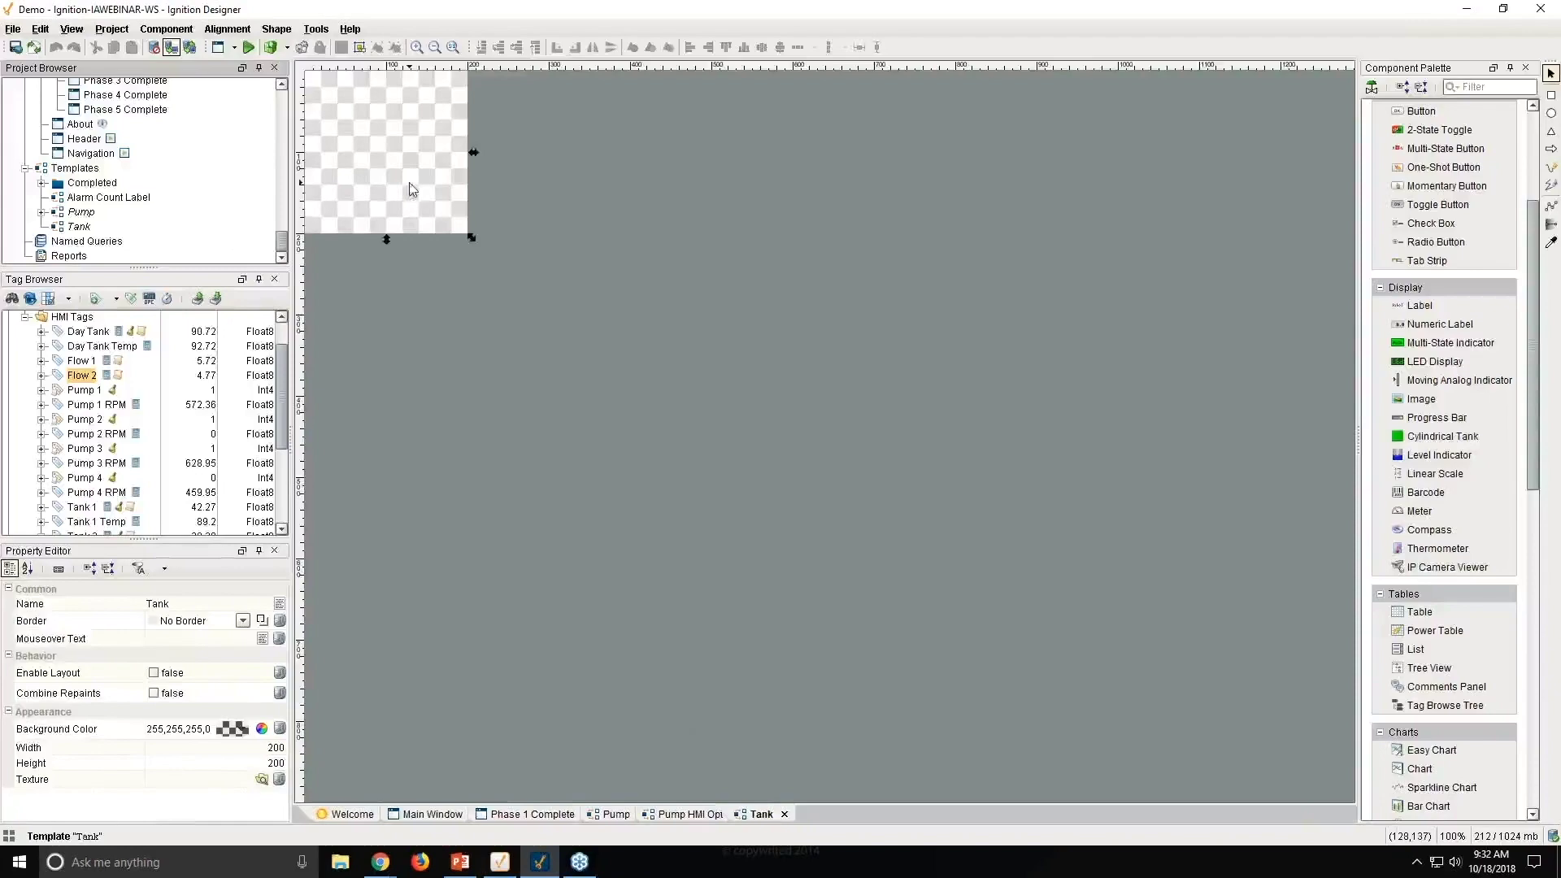
Step: Drag Simple tank 5 from Symbol Factory's Tanks category onto the Tank template
click(1371, 87)
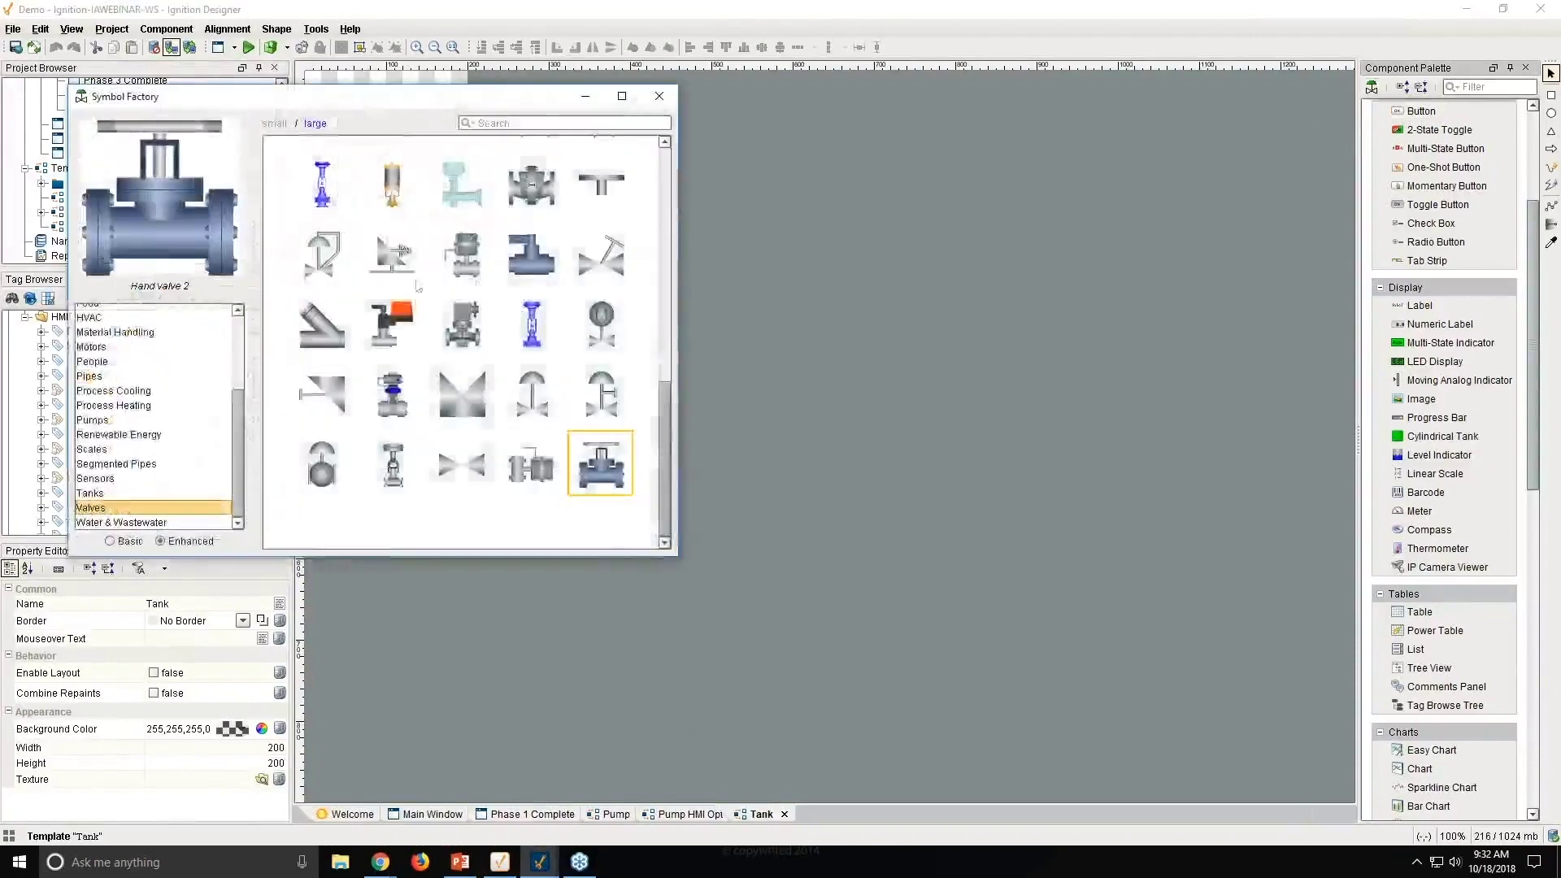
click(96, 492)
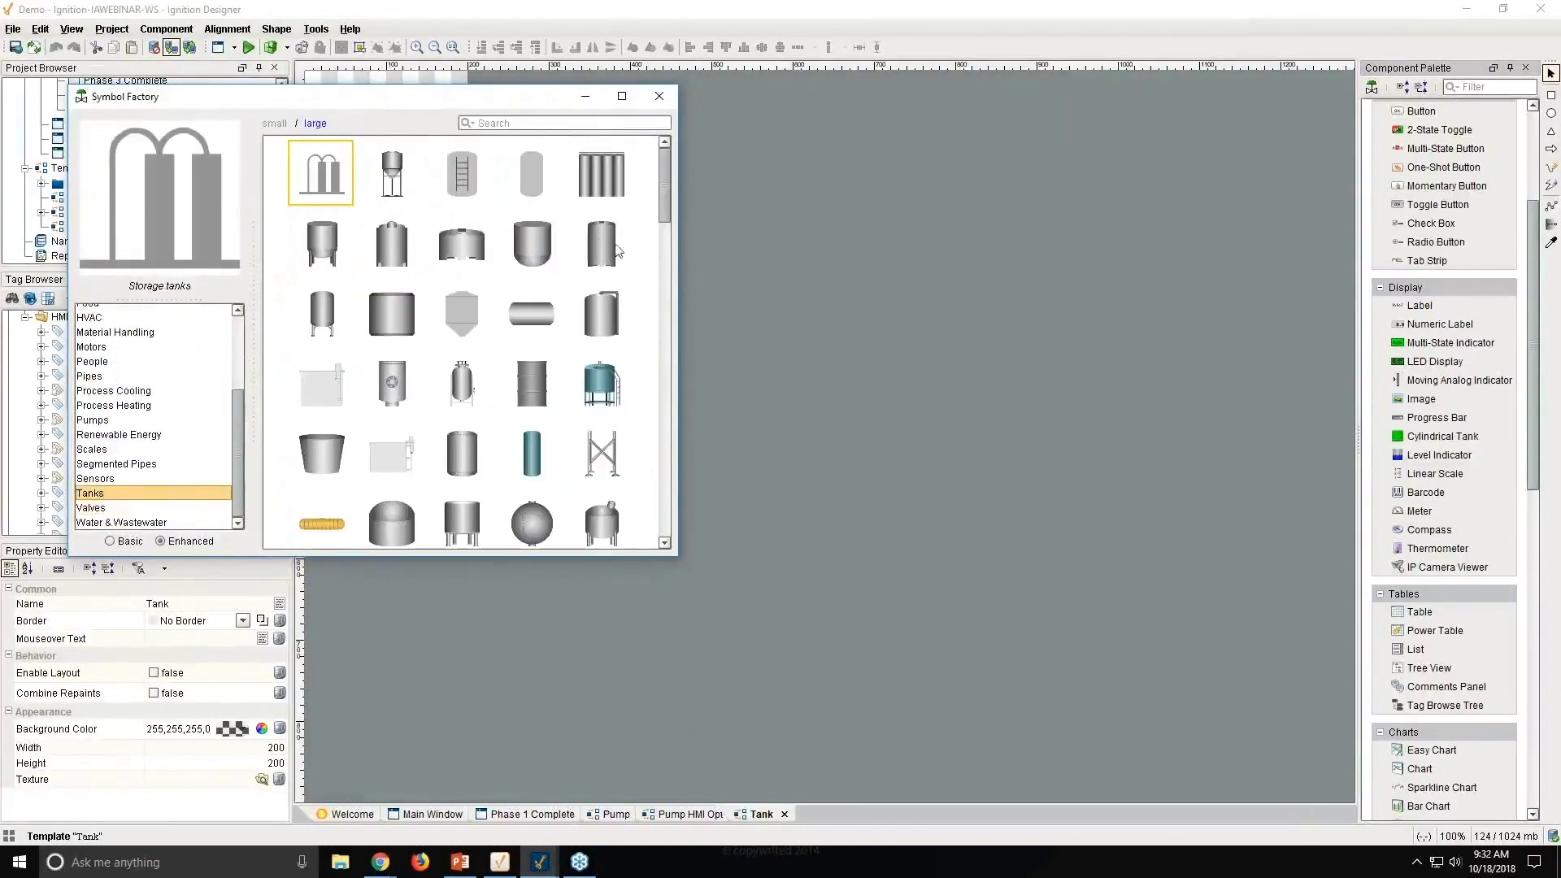
drag(509, 94, 937, 210)
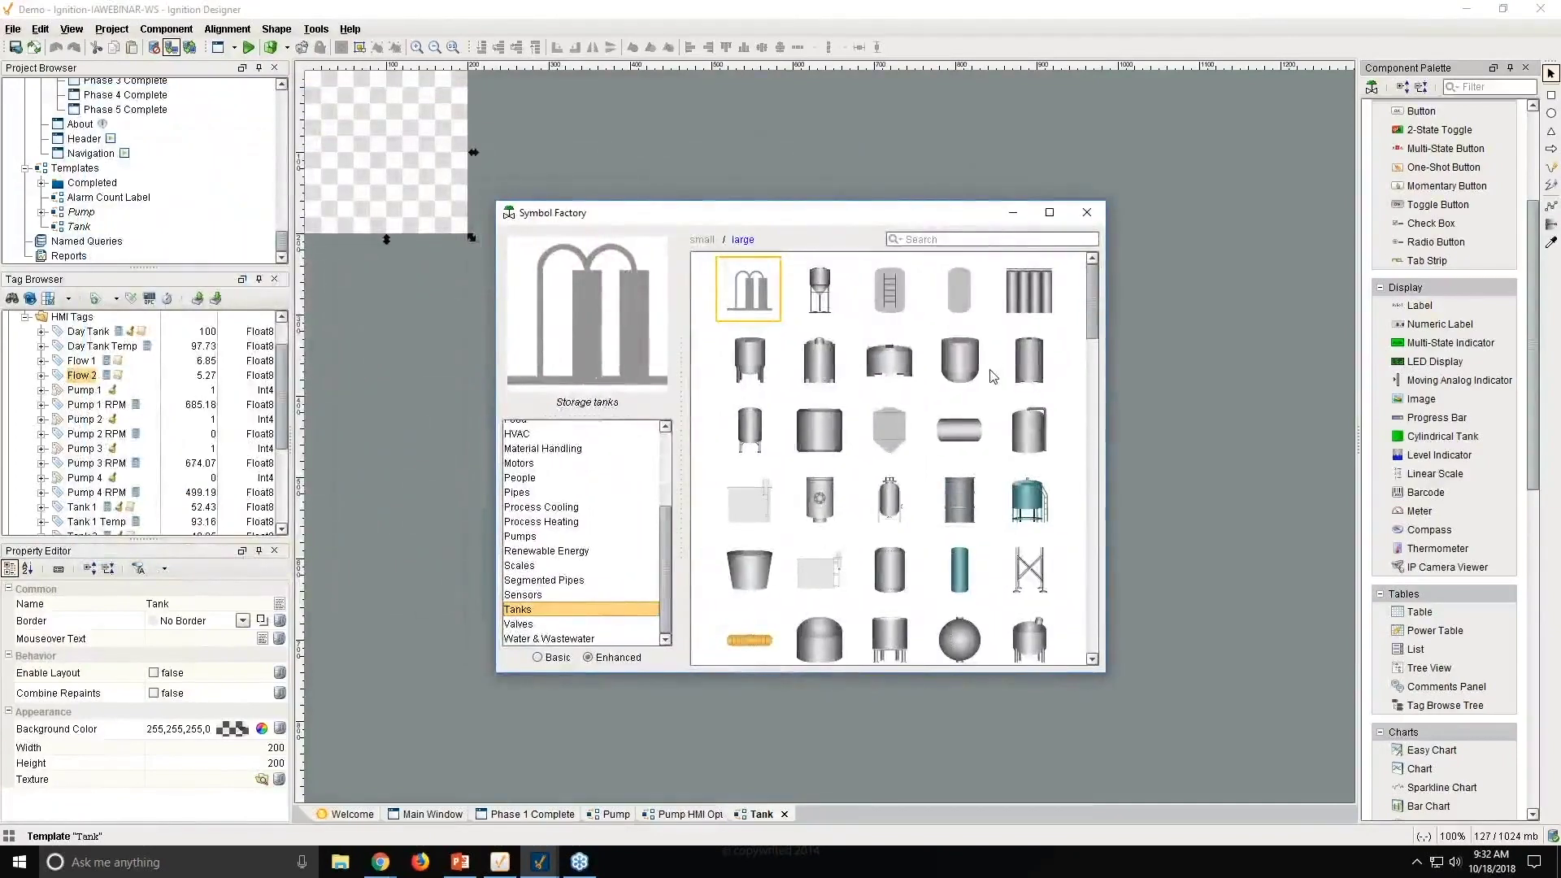
scroll(957, 398, down, 10)
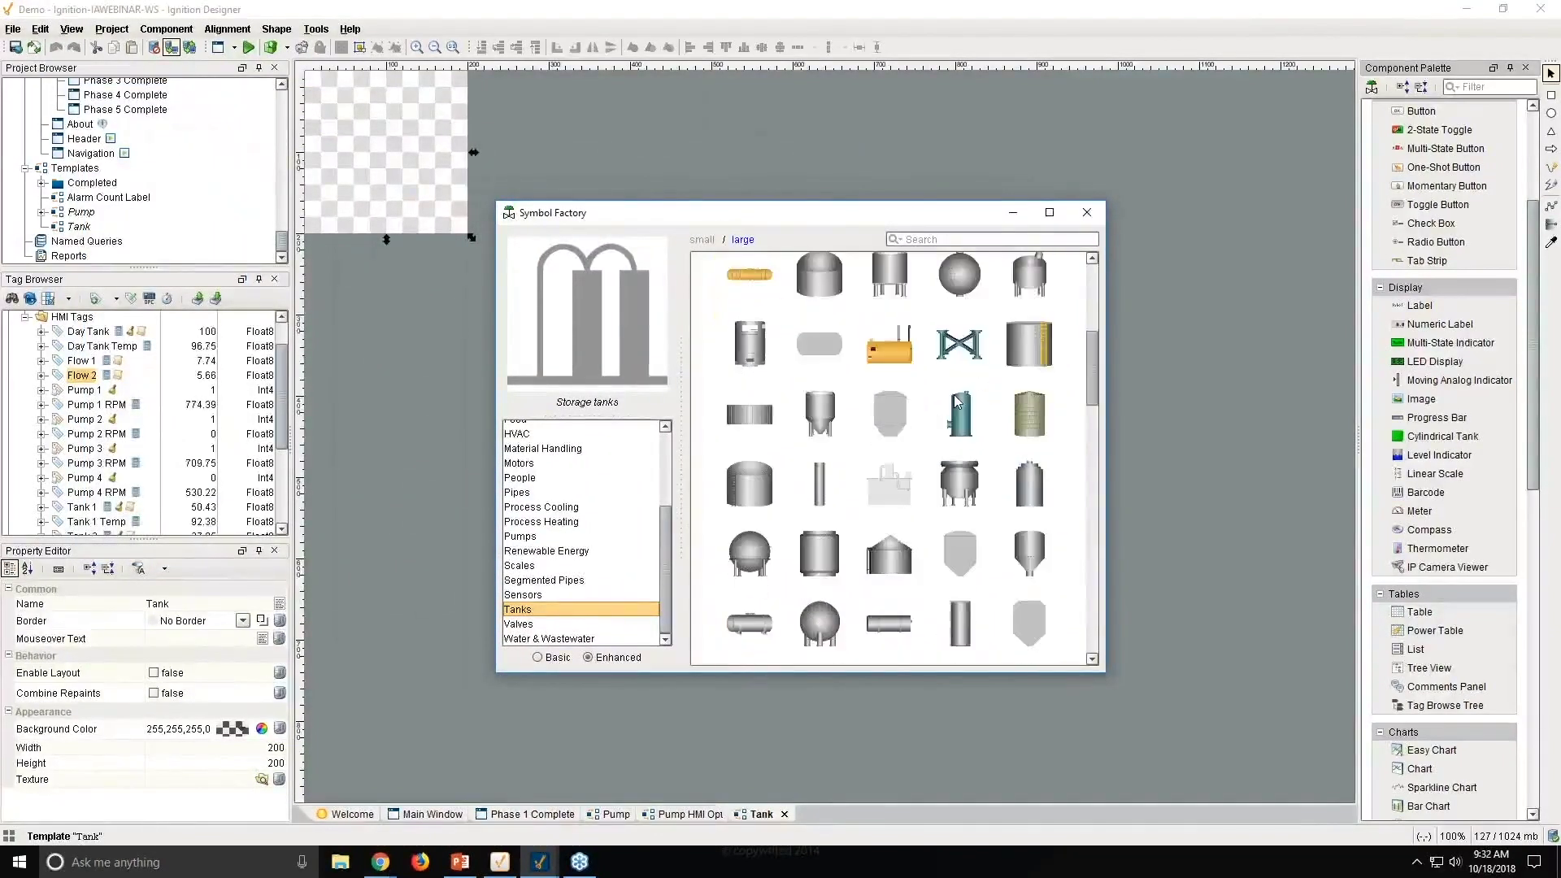
scroll(956, 400, down, 3)
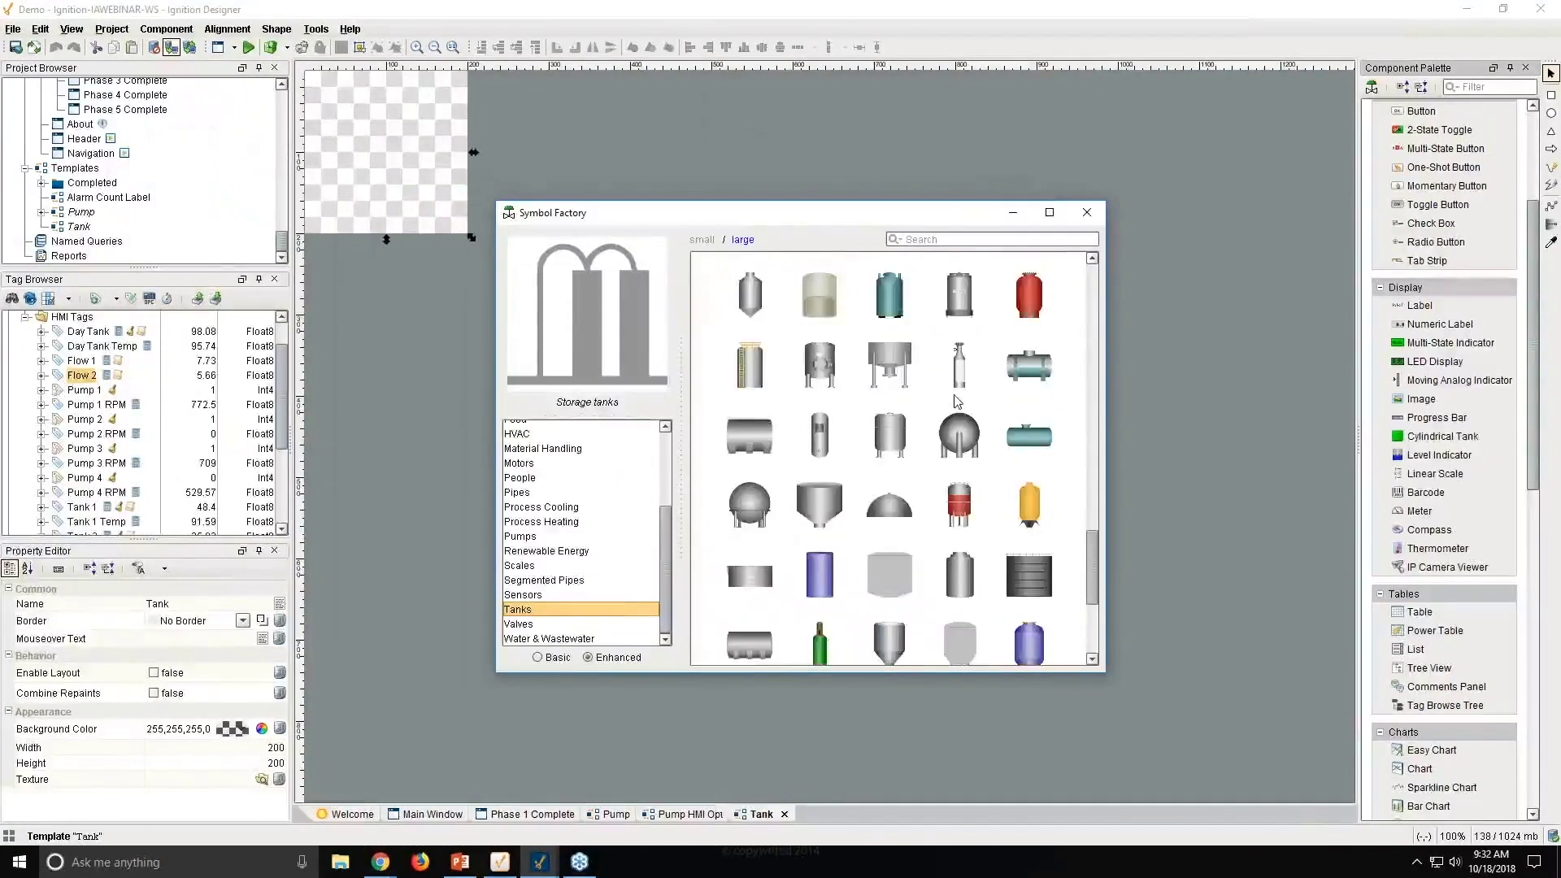
scroll(957, 400, up, 5)
scroll(958, 398, up, 10)
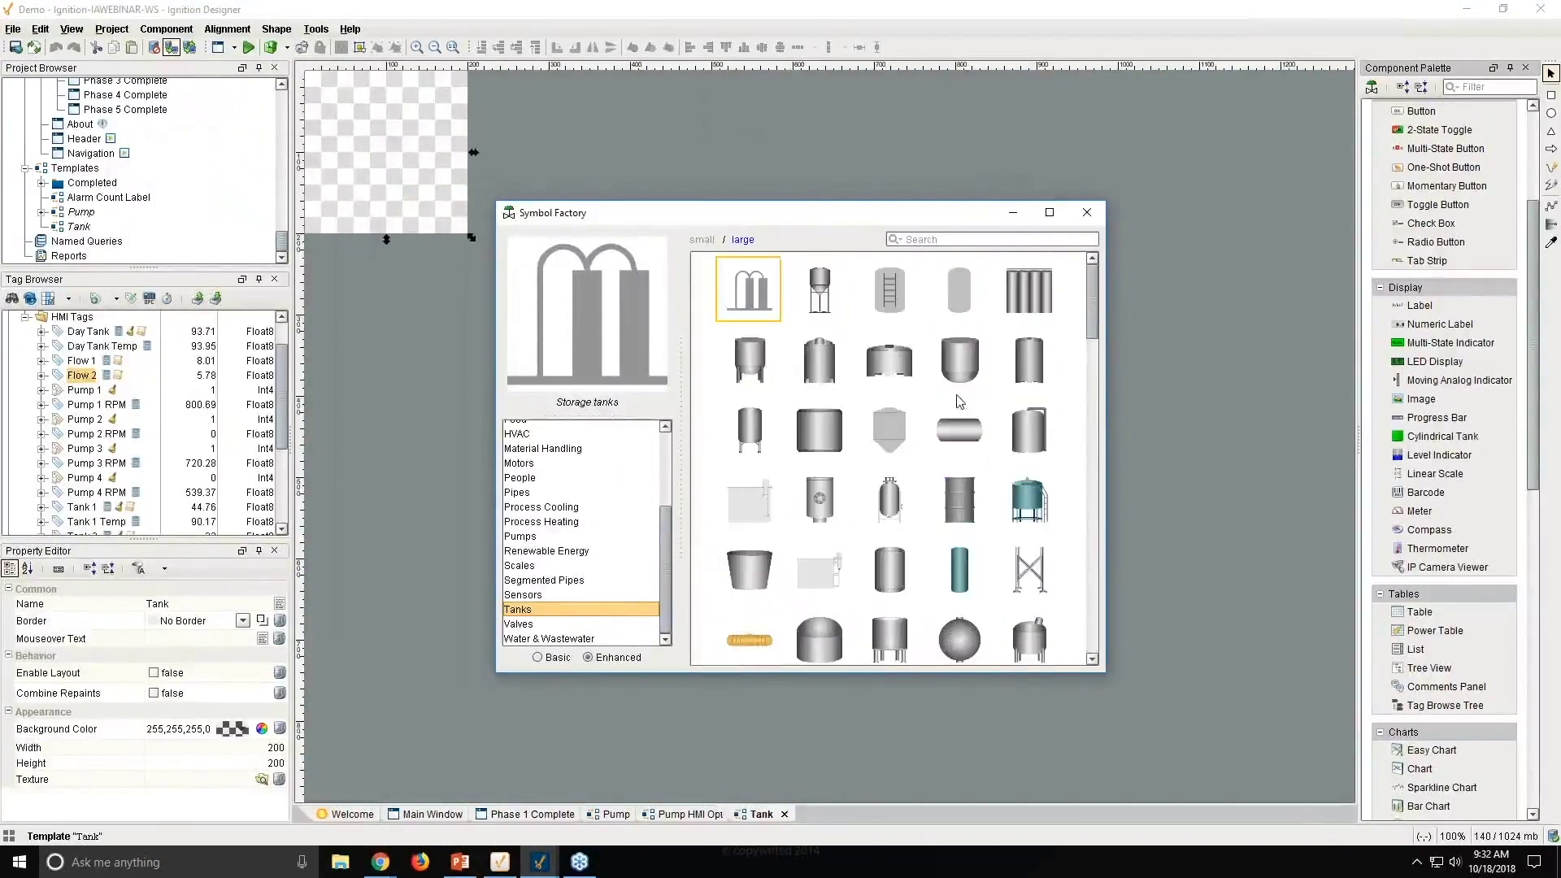
click(959, 286)
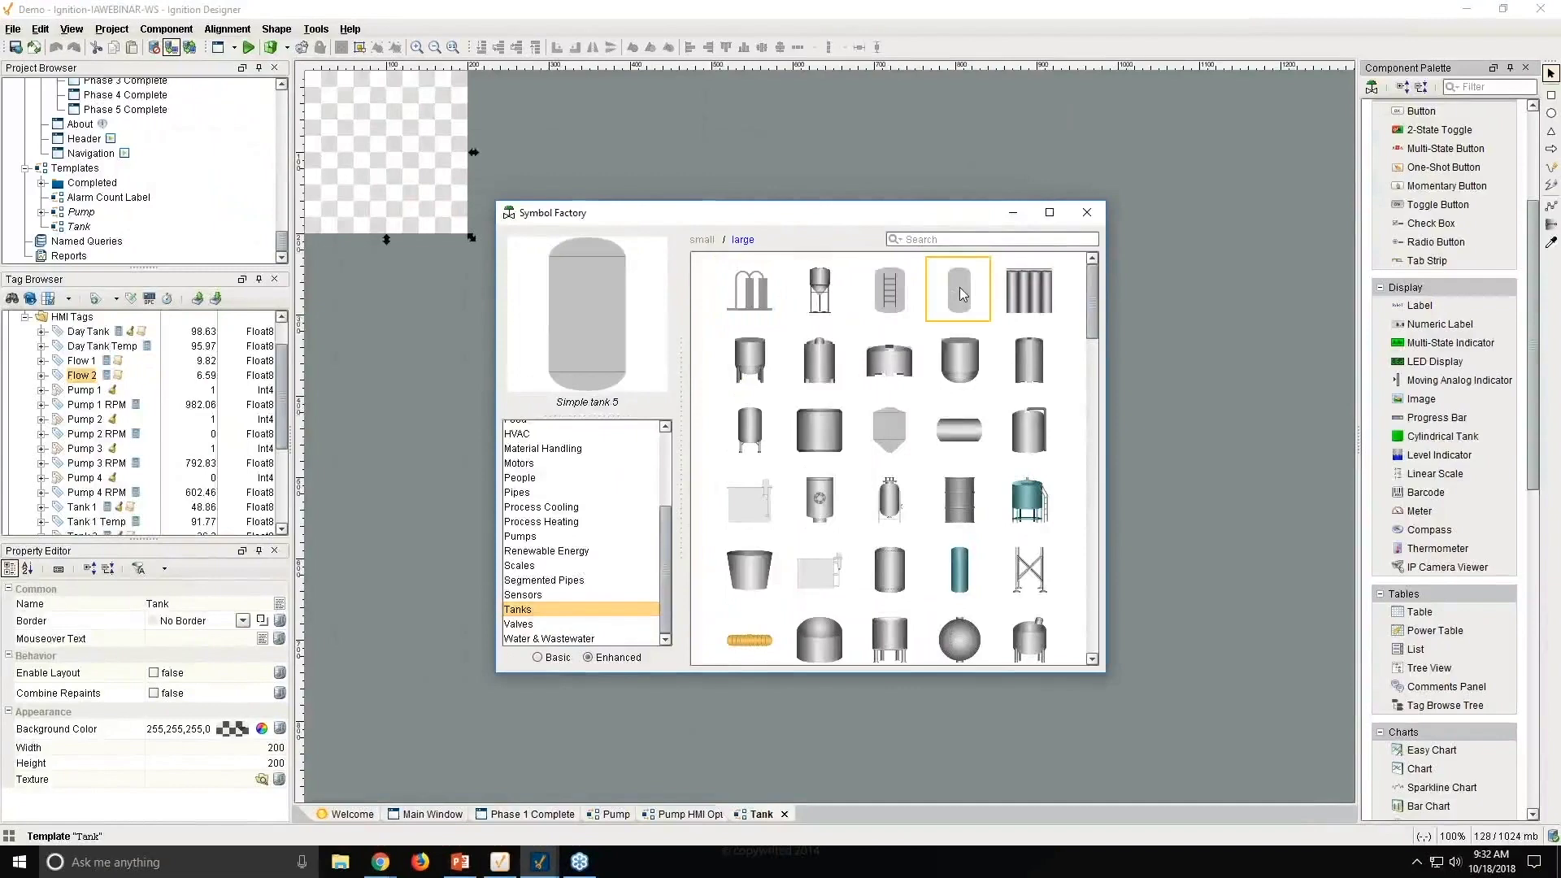
drag(961, 288, 380, 122)
Step: Scale the tank to about 125 by 153 at X 17, Y 16 and shrink the canvas
click(1087, 212)
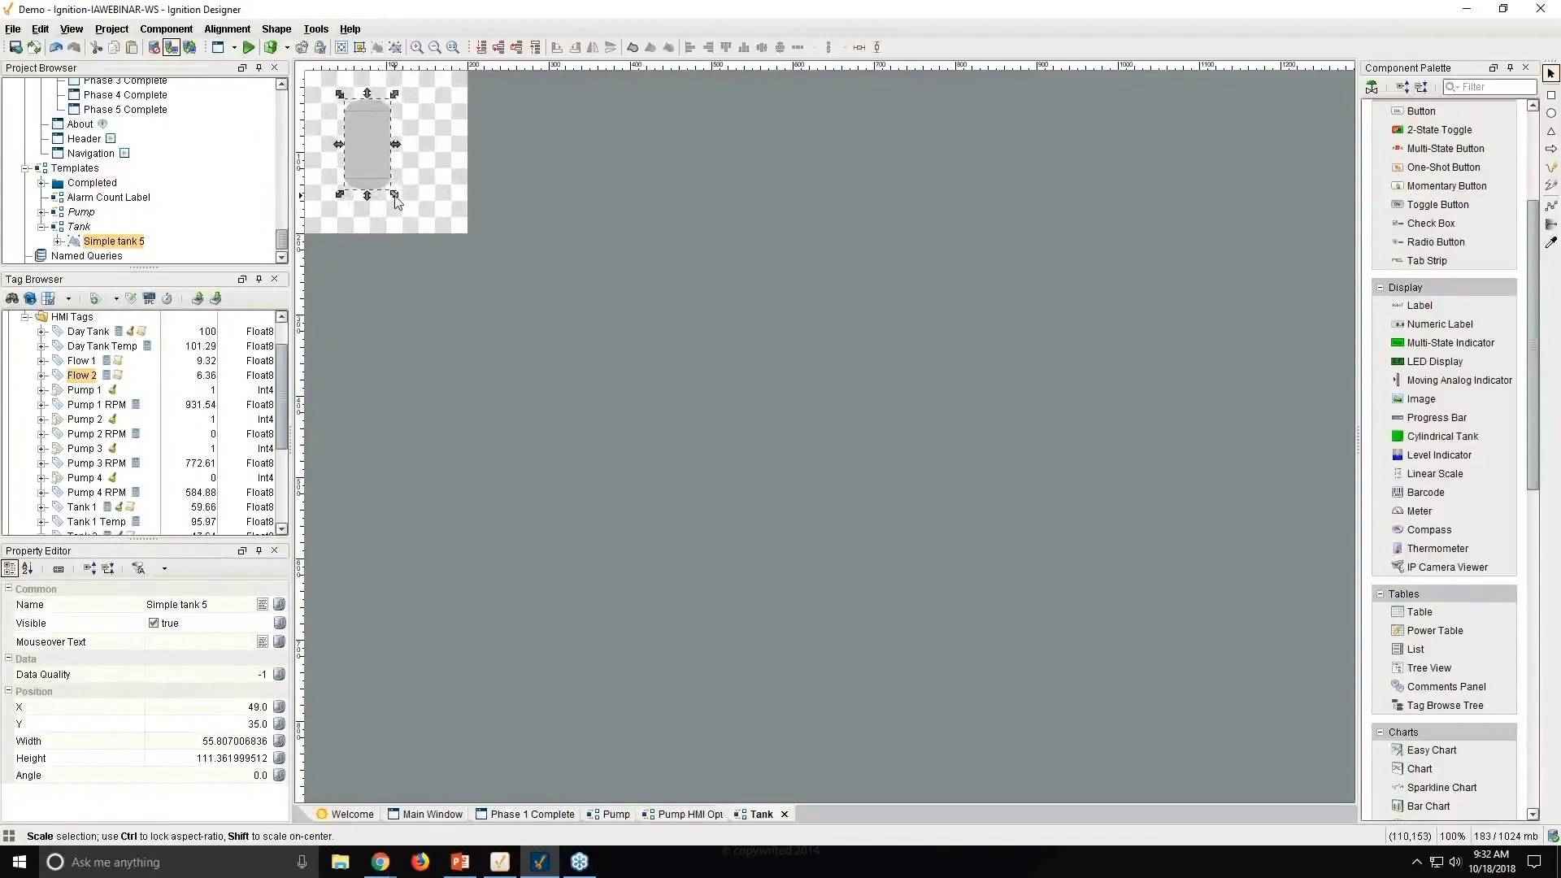
drag(394, 196, 378, 143)
drag(409, 193, 439, 221)
click(455, 227)
click(374, 124)
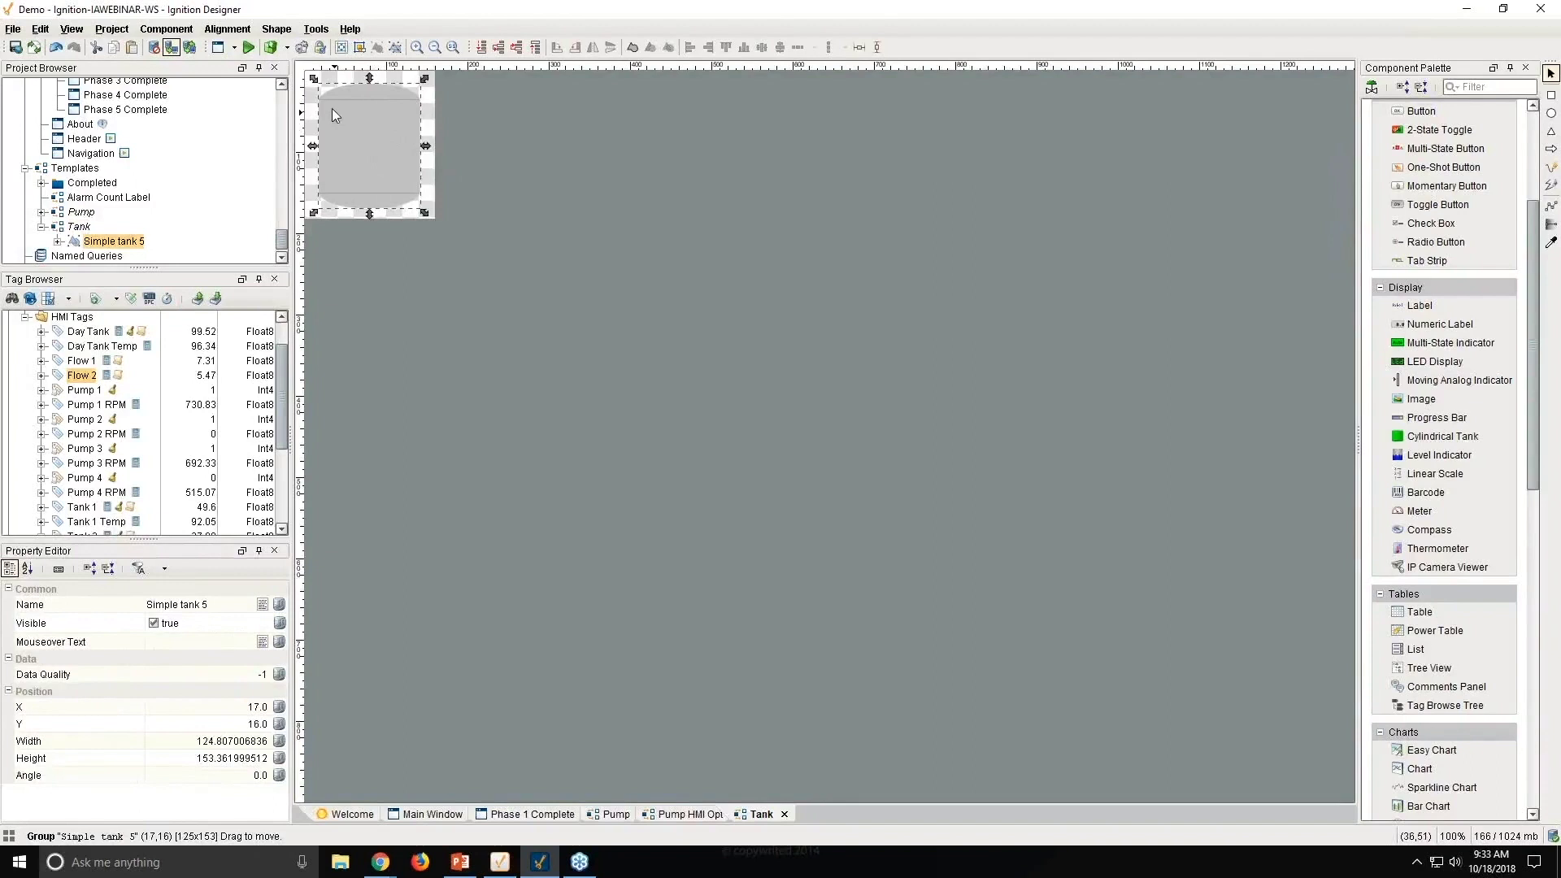
Step: Set the top and bottom band lines, Path 2 and Path 1, to a 0.25 stroke width
double_click(369, 91)
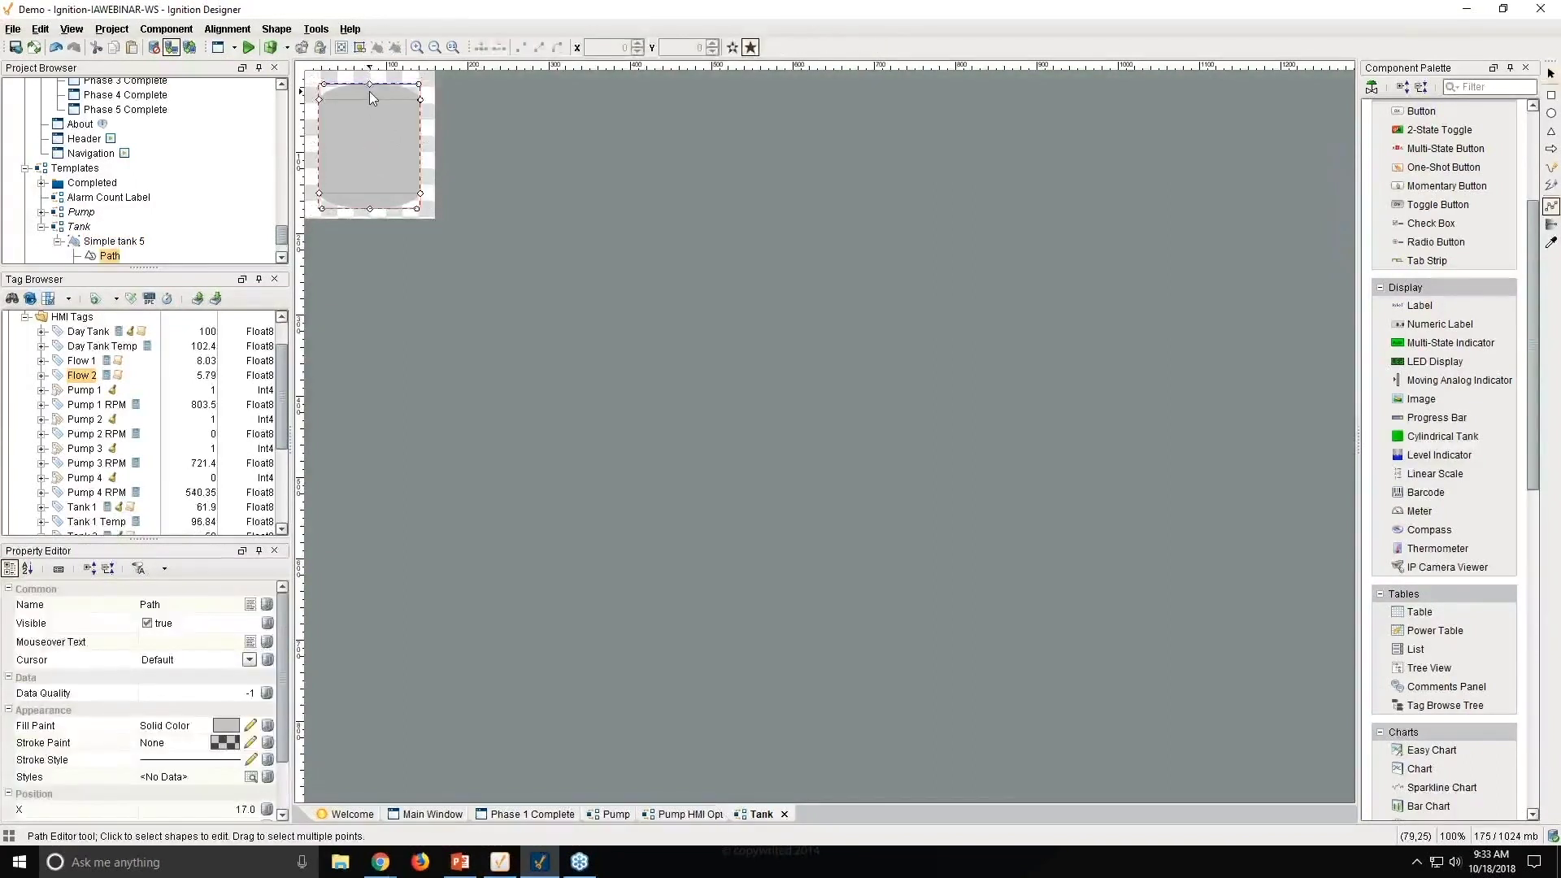
click(510, 177)
click(349, 91)
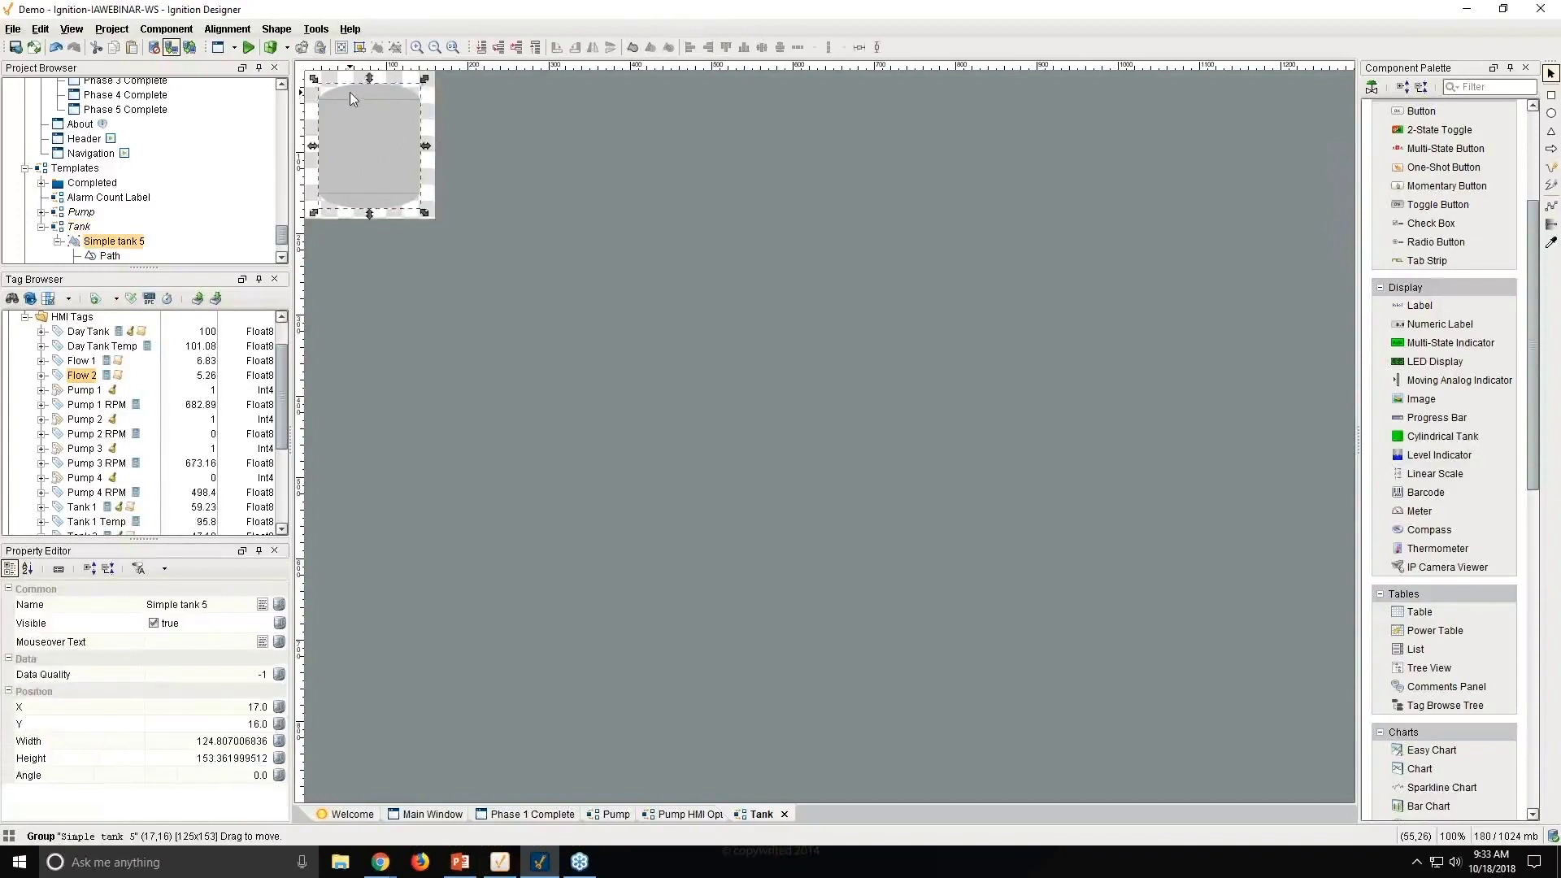
double_click(349, 101)
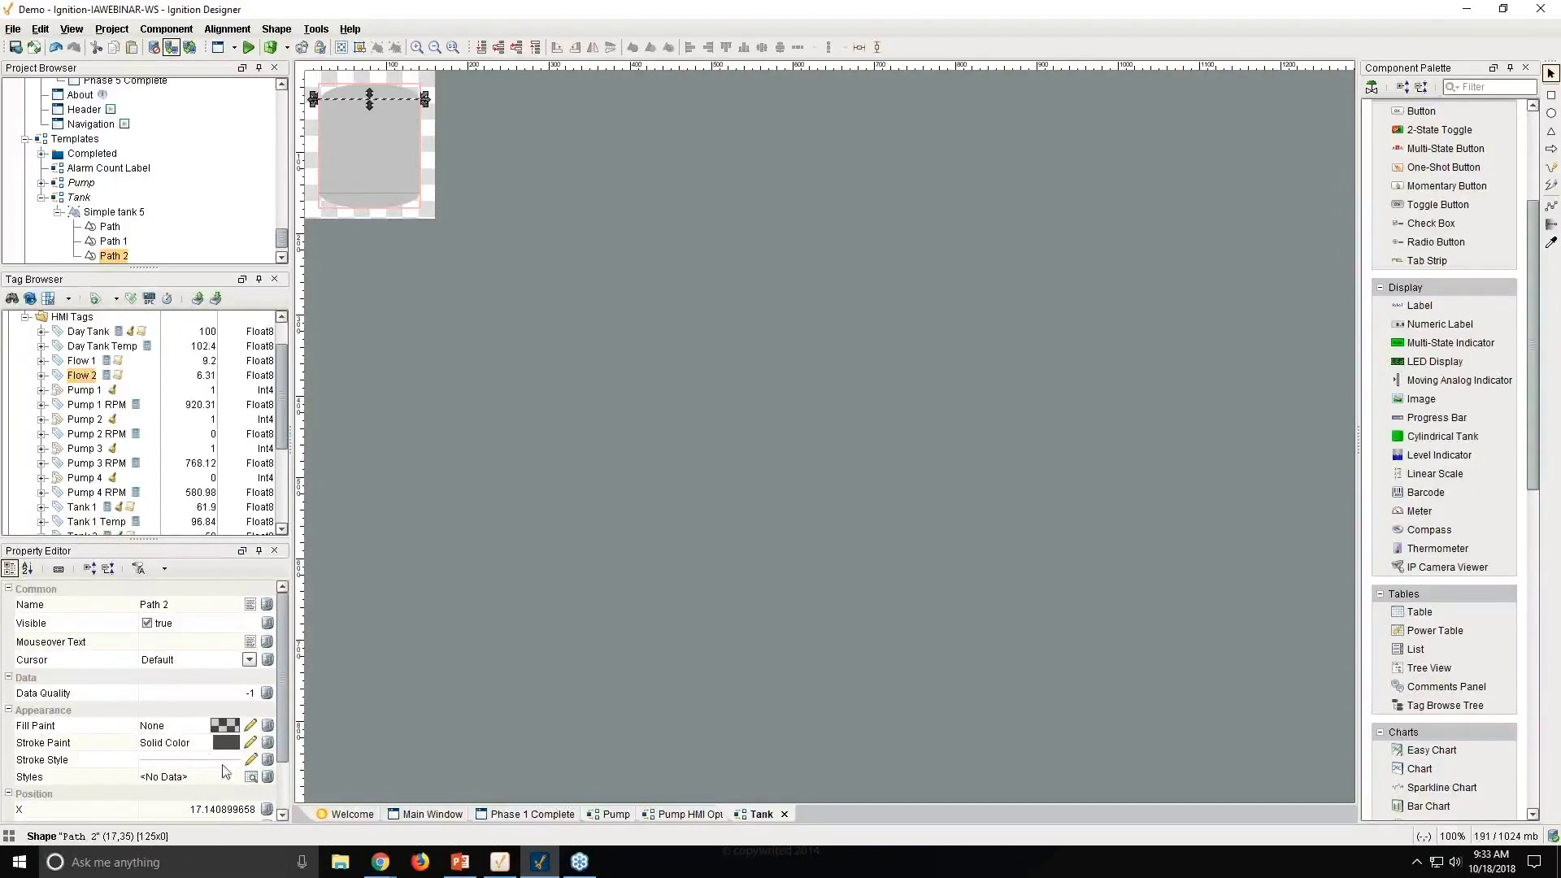
click(250, 761)
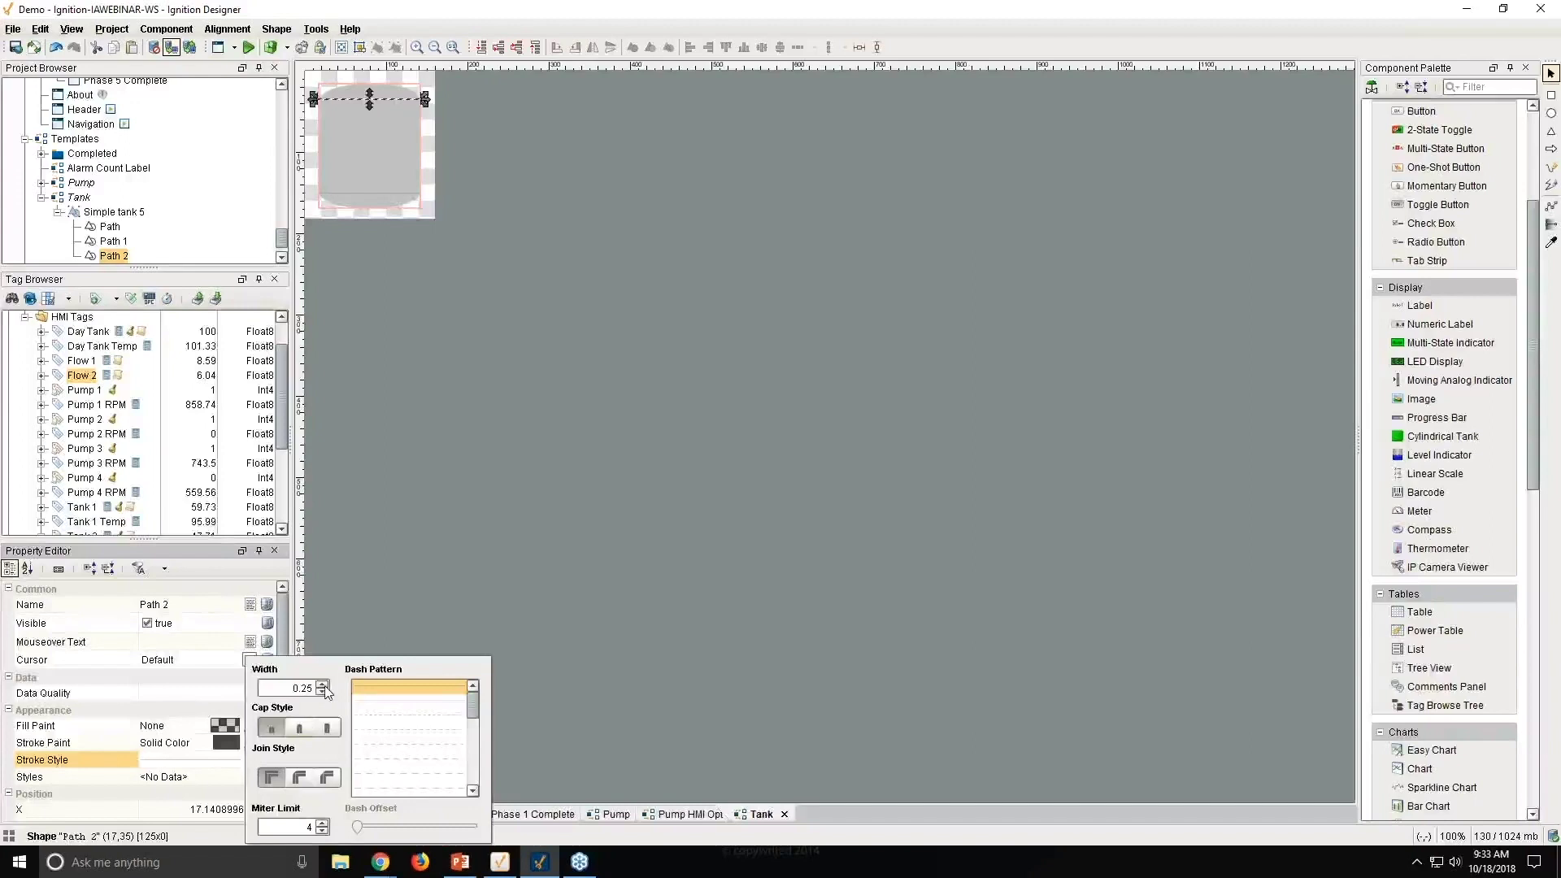
click(406, 203)
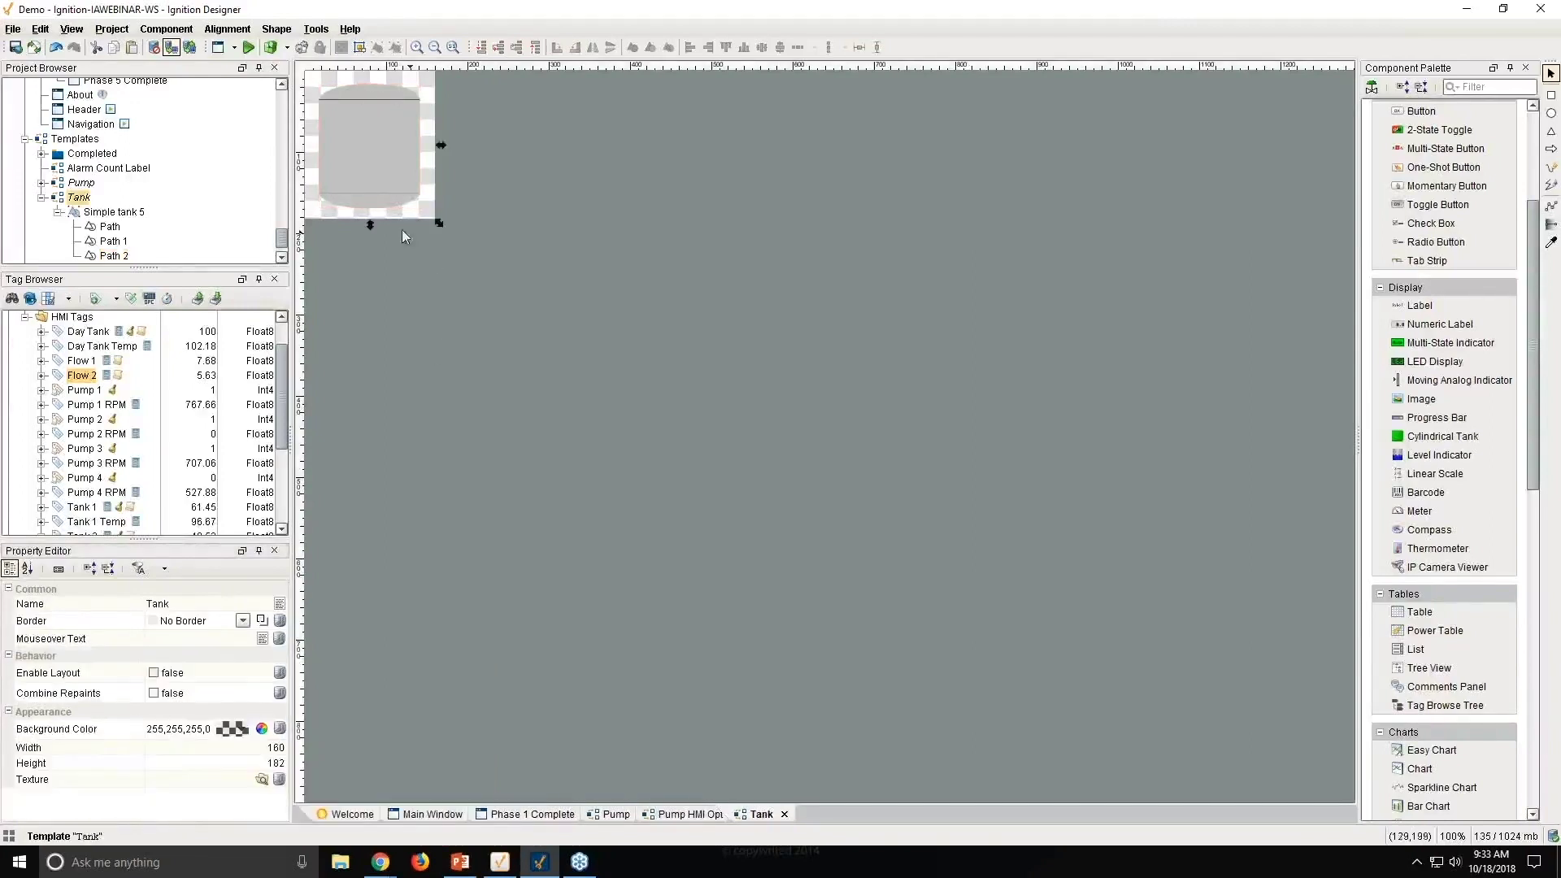
double_click(368, 199)
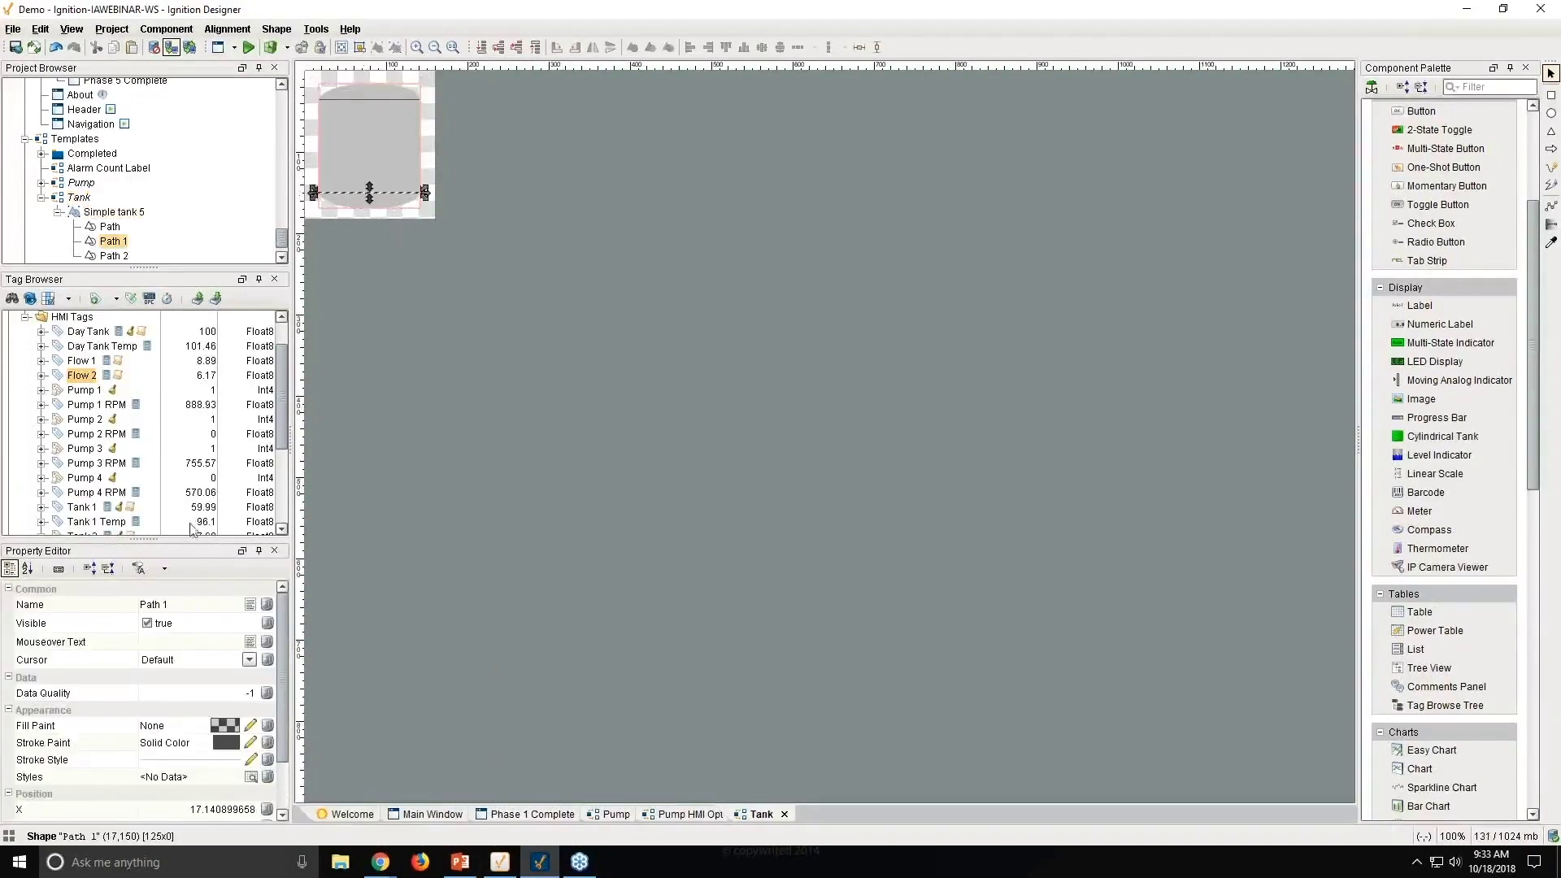
click(251, 762)
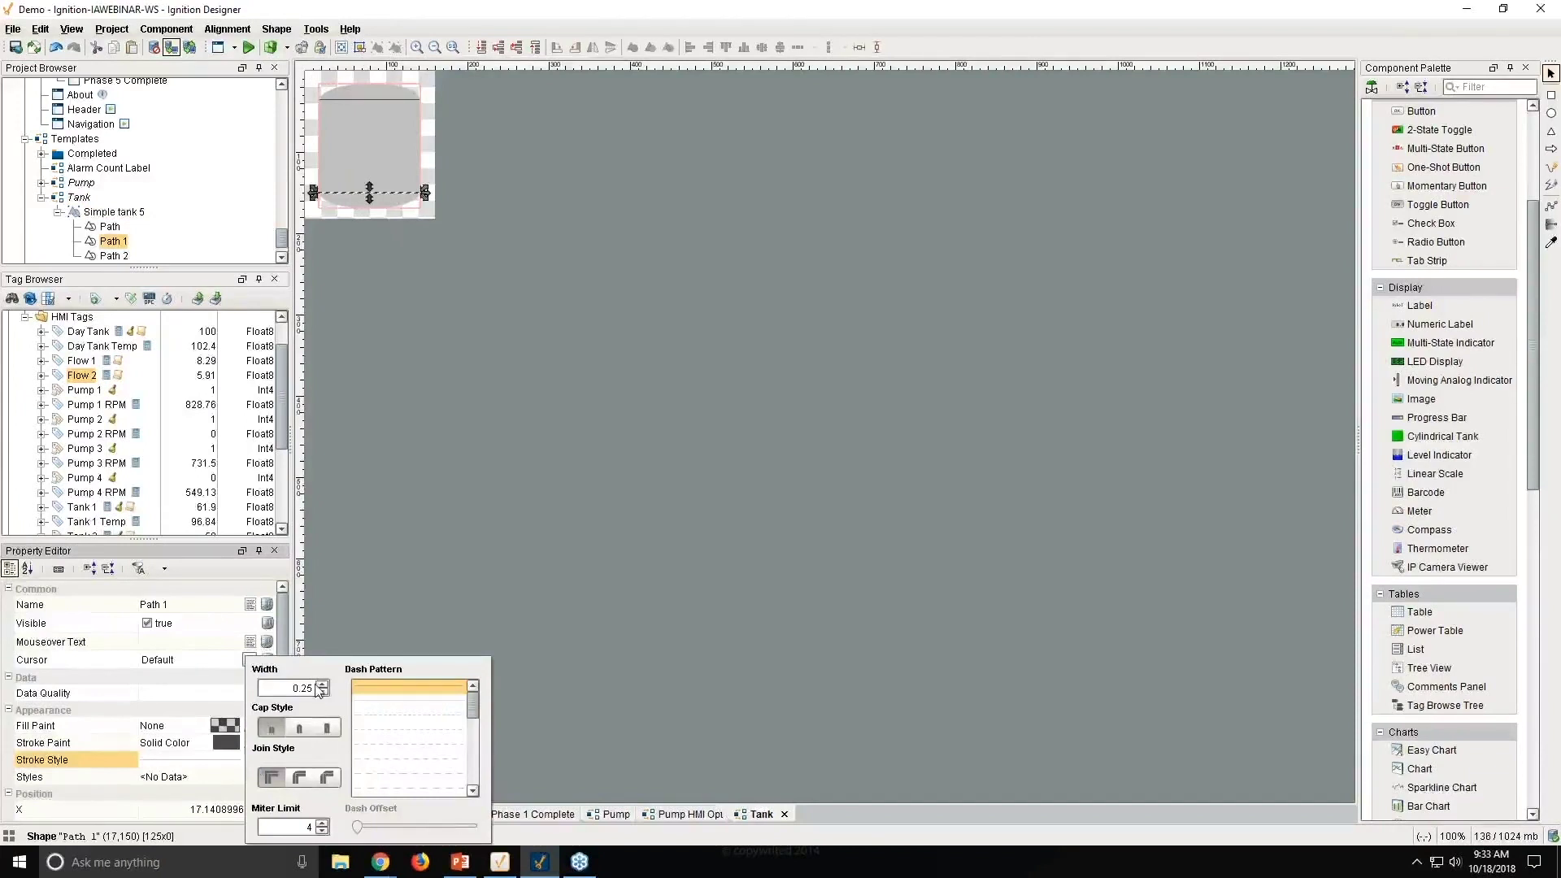
click(393, 230)
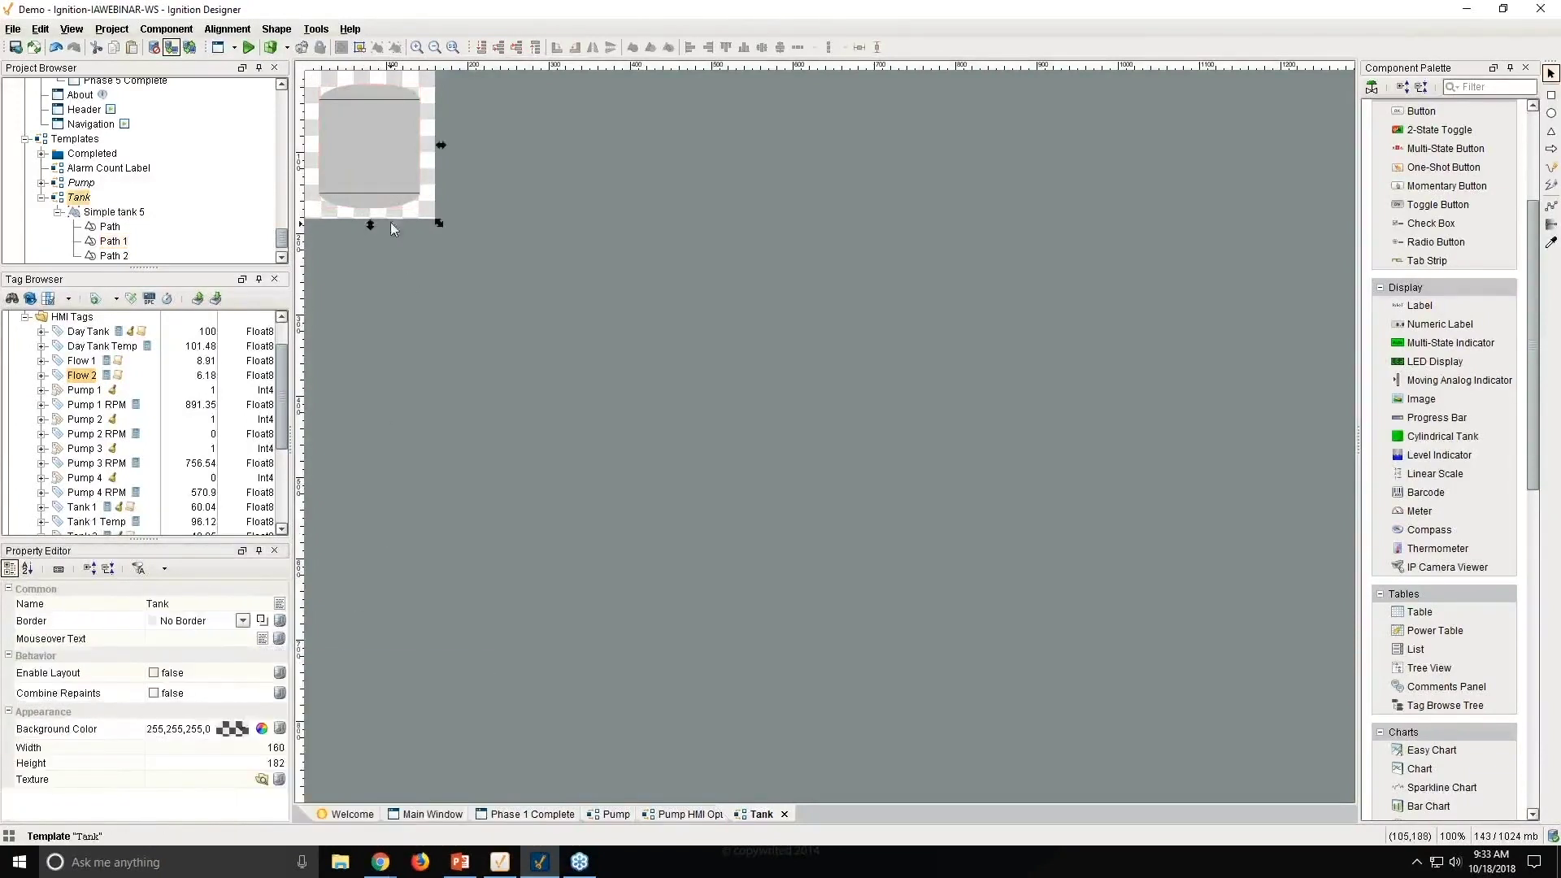
Step: Give the tank body outline Path a 0.25 stroke width
click(392, 148)
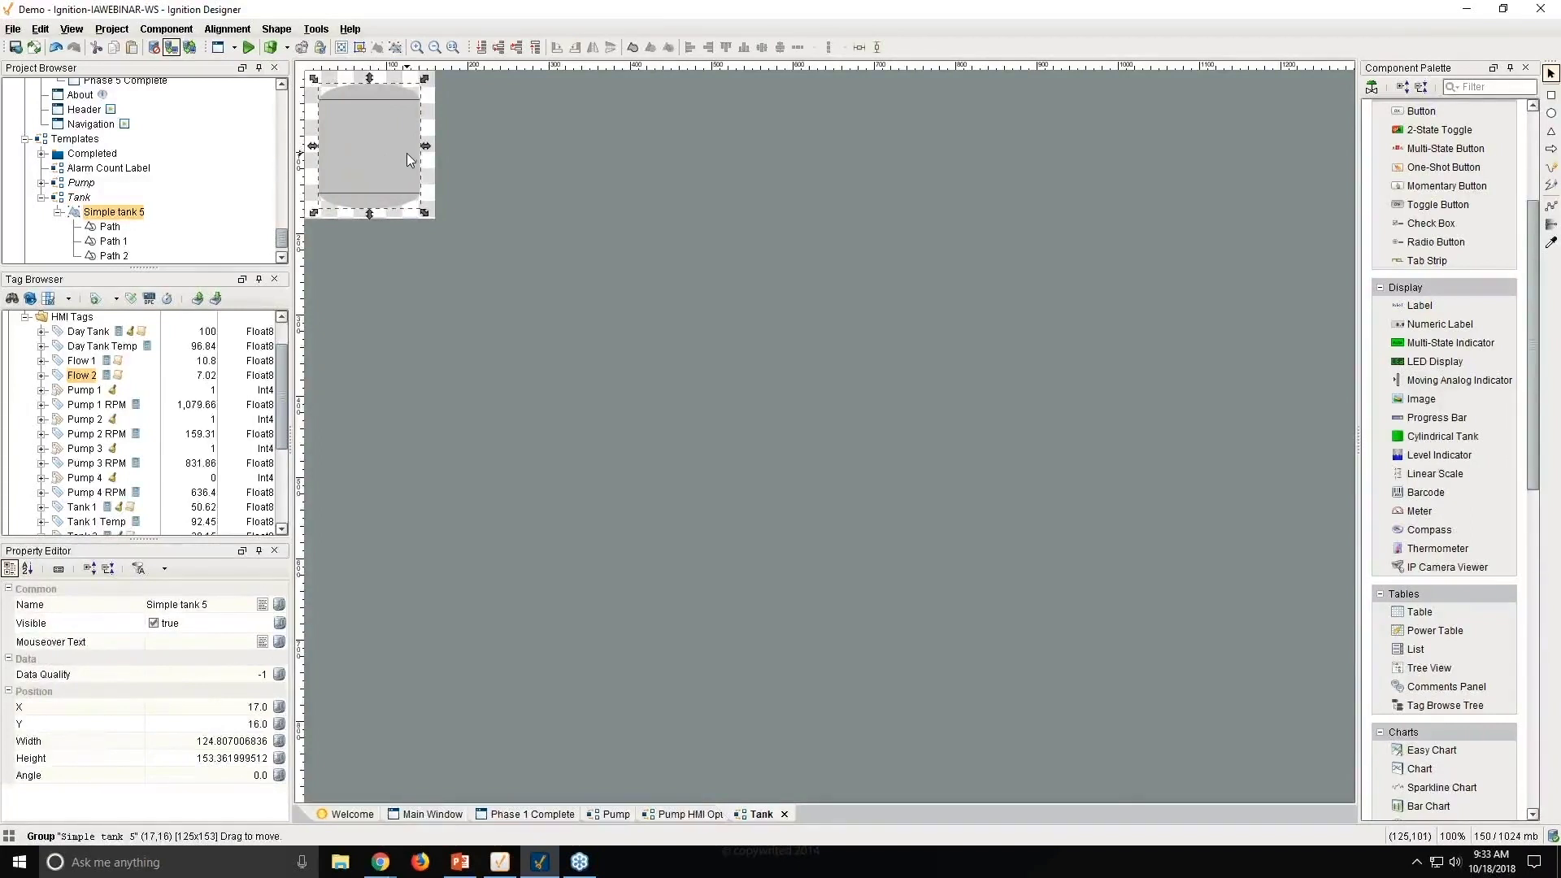
double_click(406, 153)
click(407, 154)
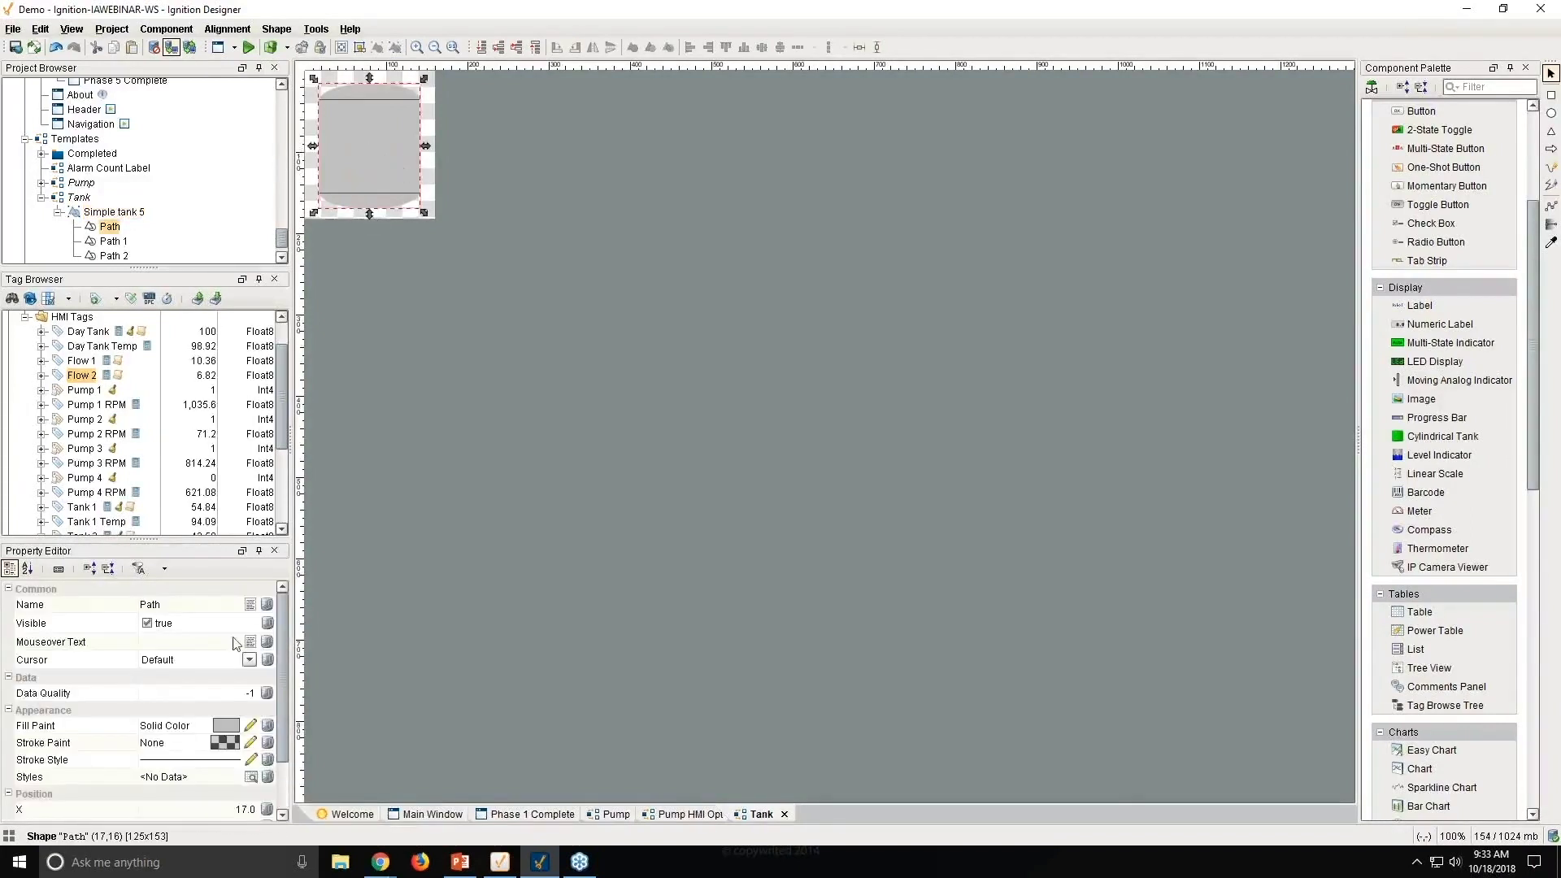
click(254, 764)
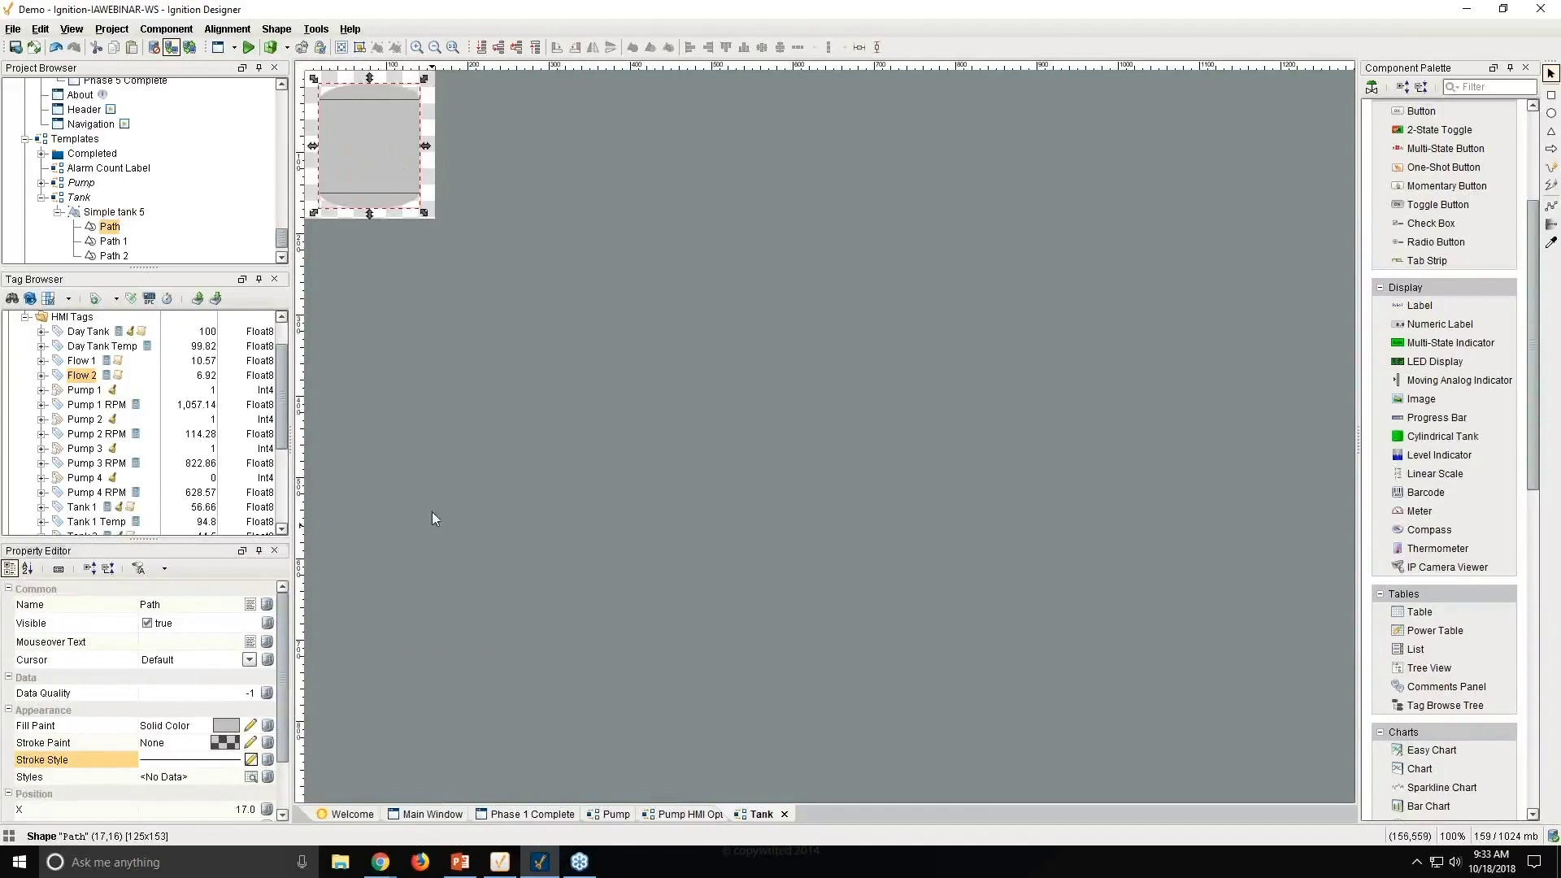
key(Escape)
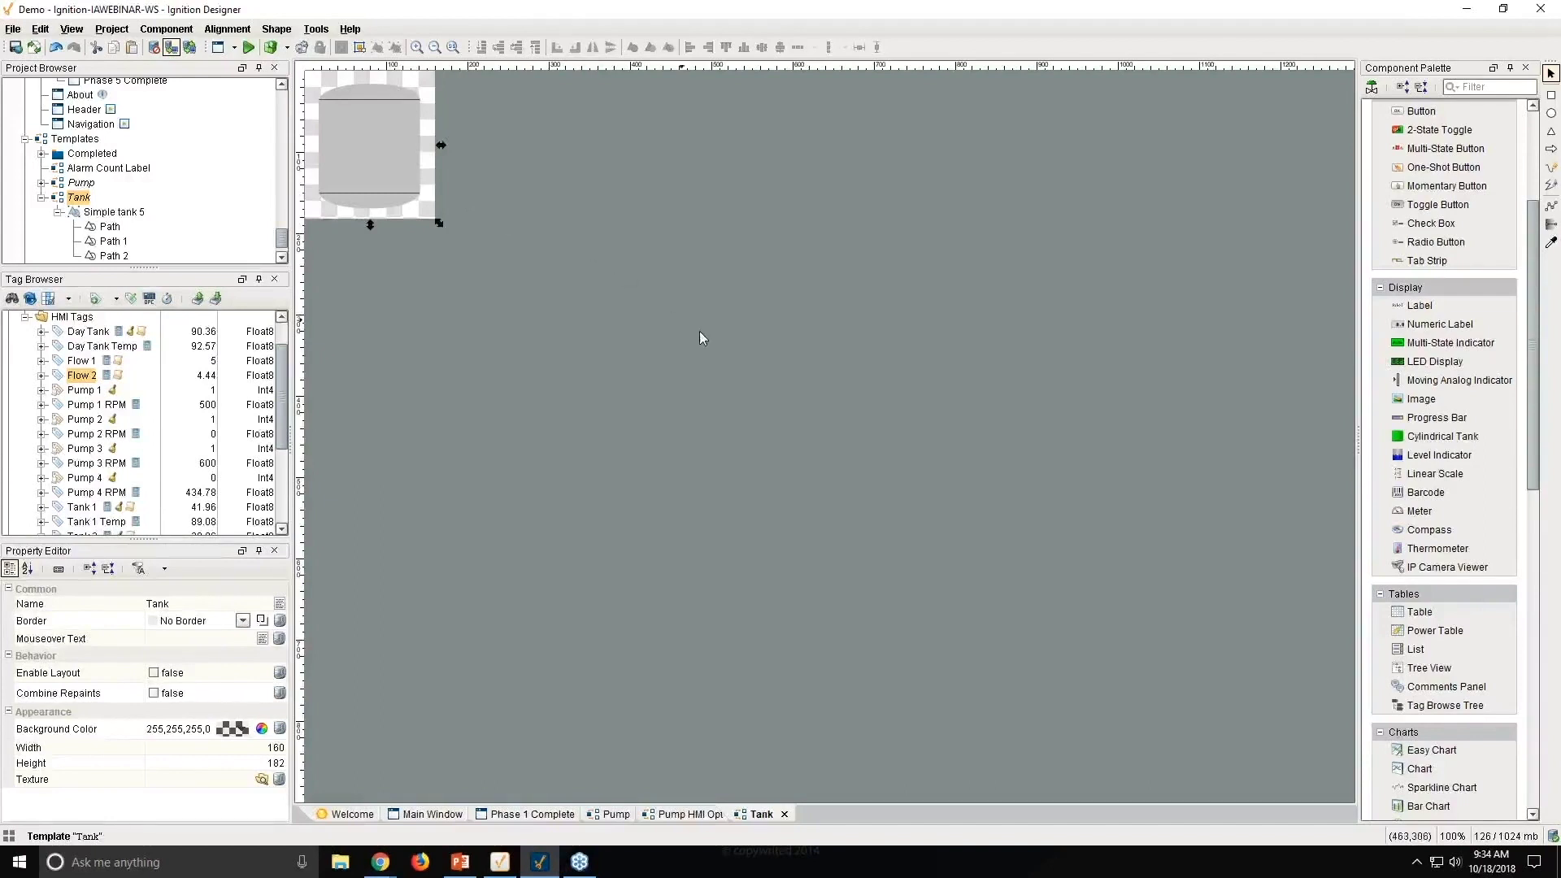
Step: Scroll the Component Palette down to the Charts section
scroll(1488, 309, down, 3)
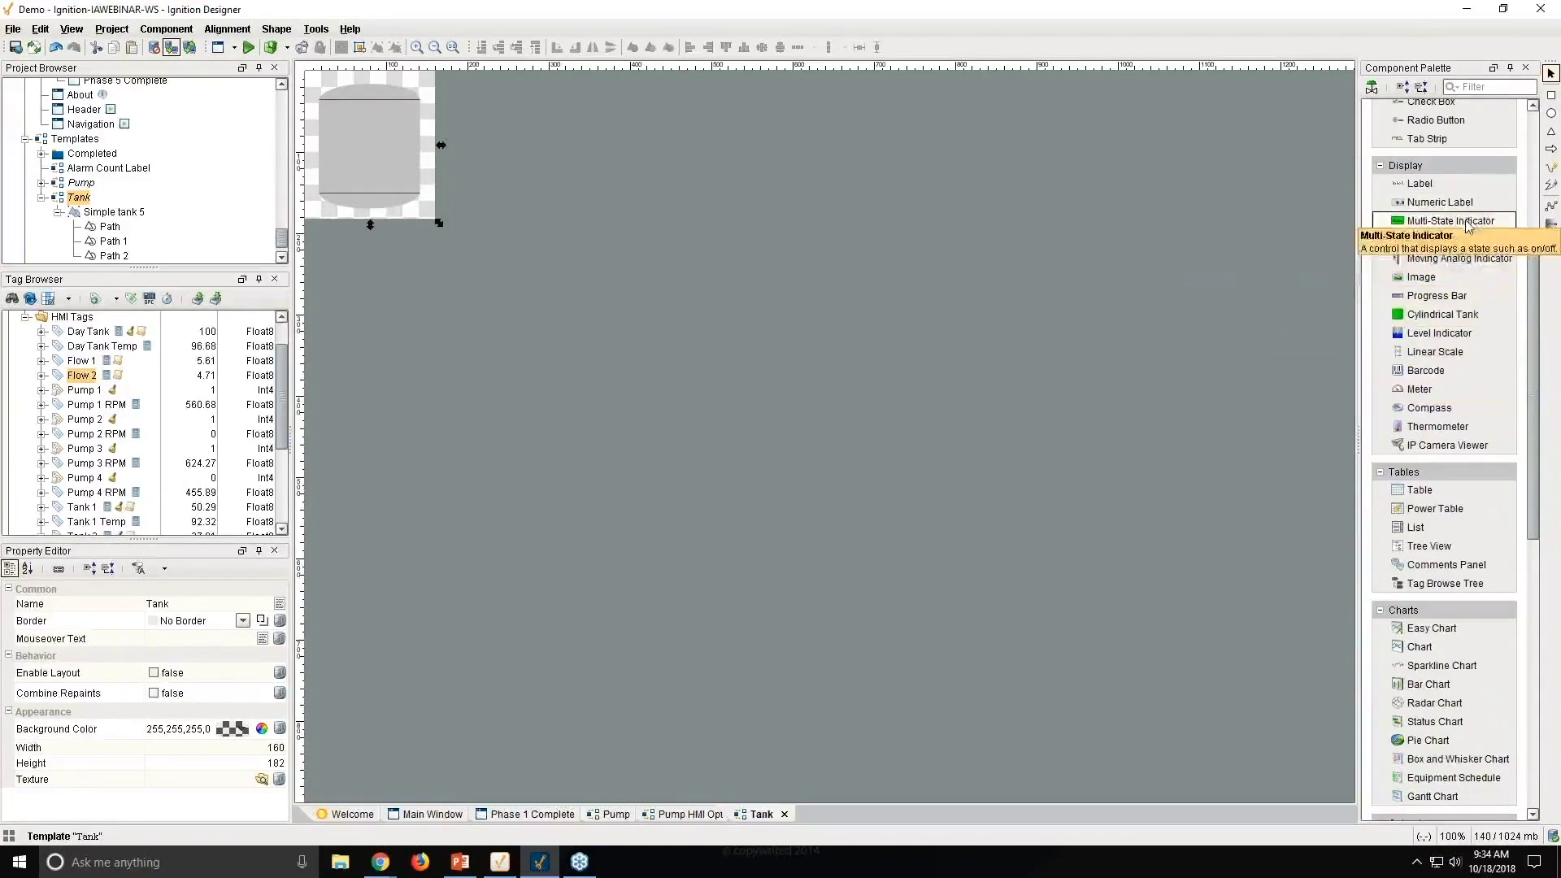
scroll(1455, 350, down, 3)
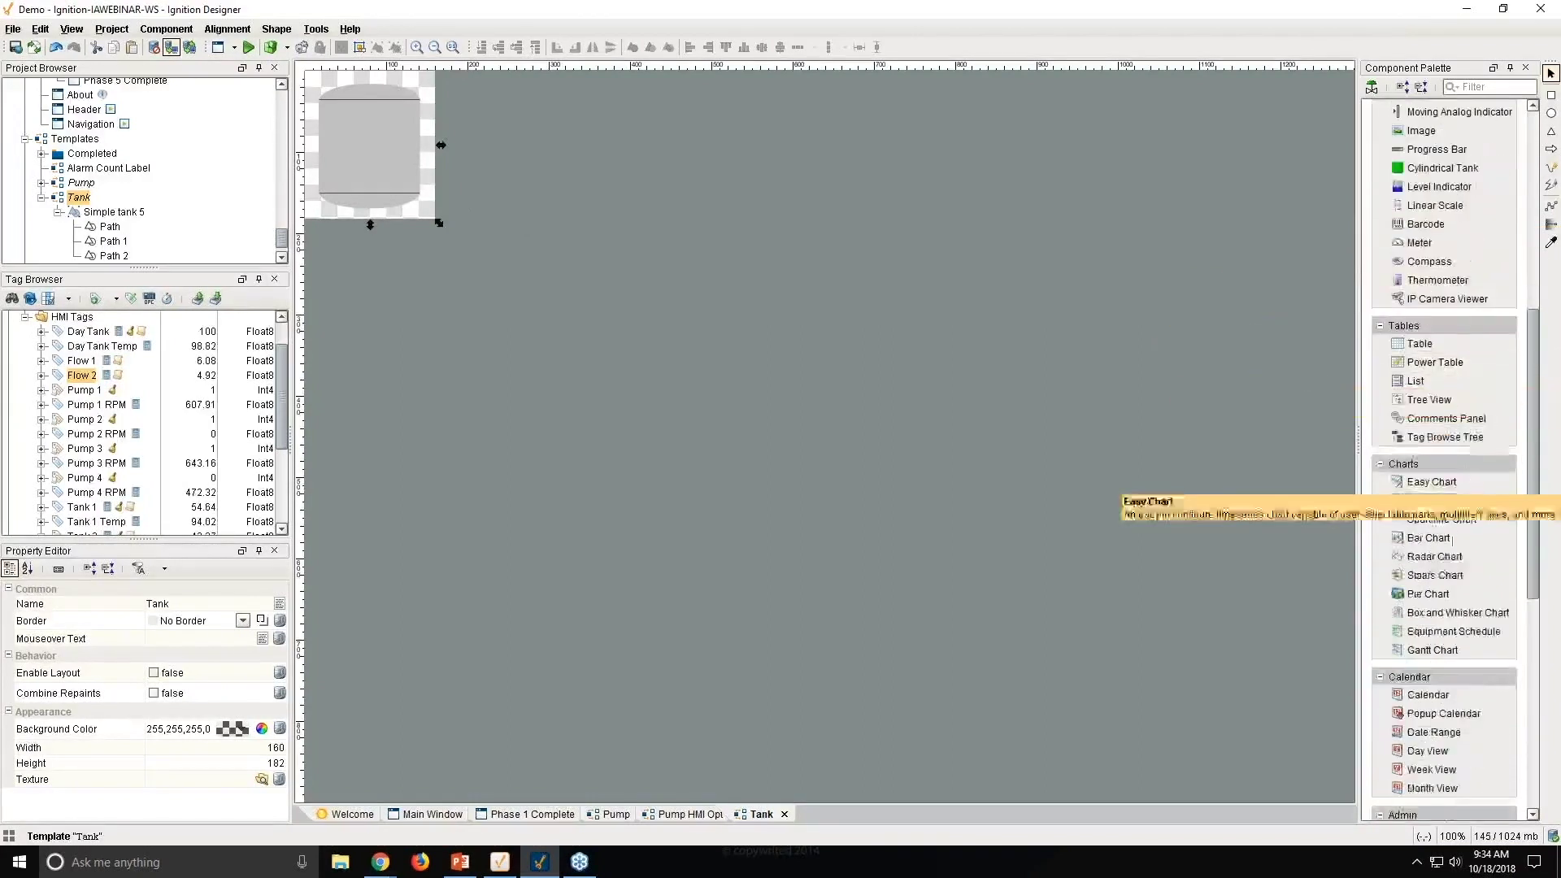
Step: Place a Sparkline Chart on the tank and resize it to 121 by 112 at X 19, Y 36
drag(1441, 519, 516, 177)
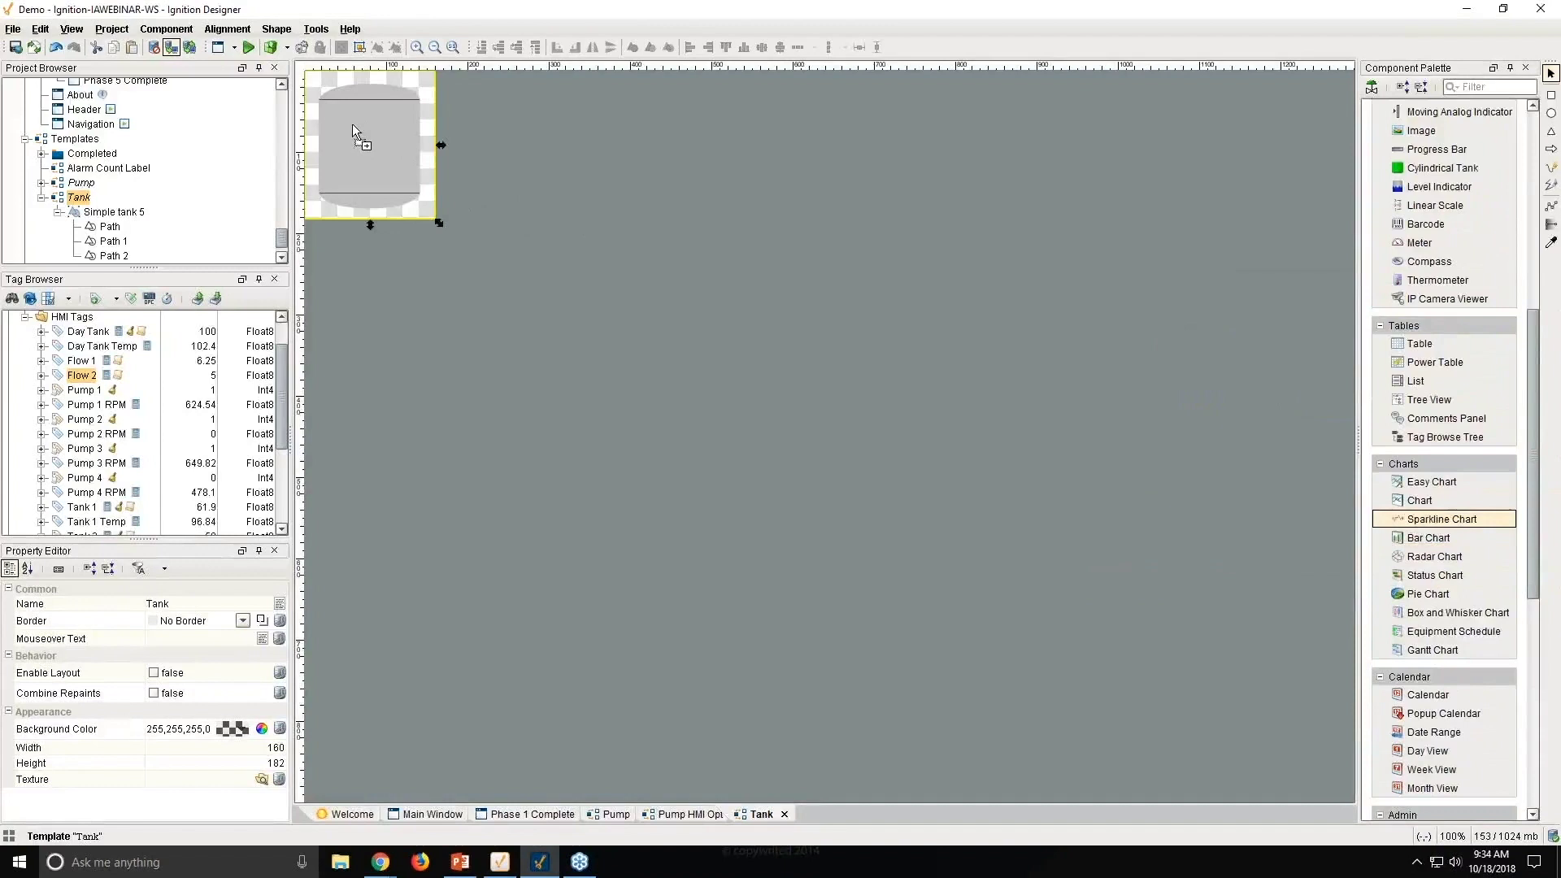
drag(352, 123, 344, 125)
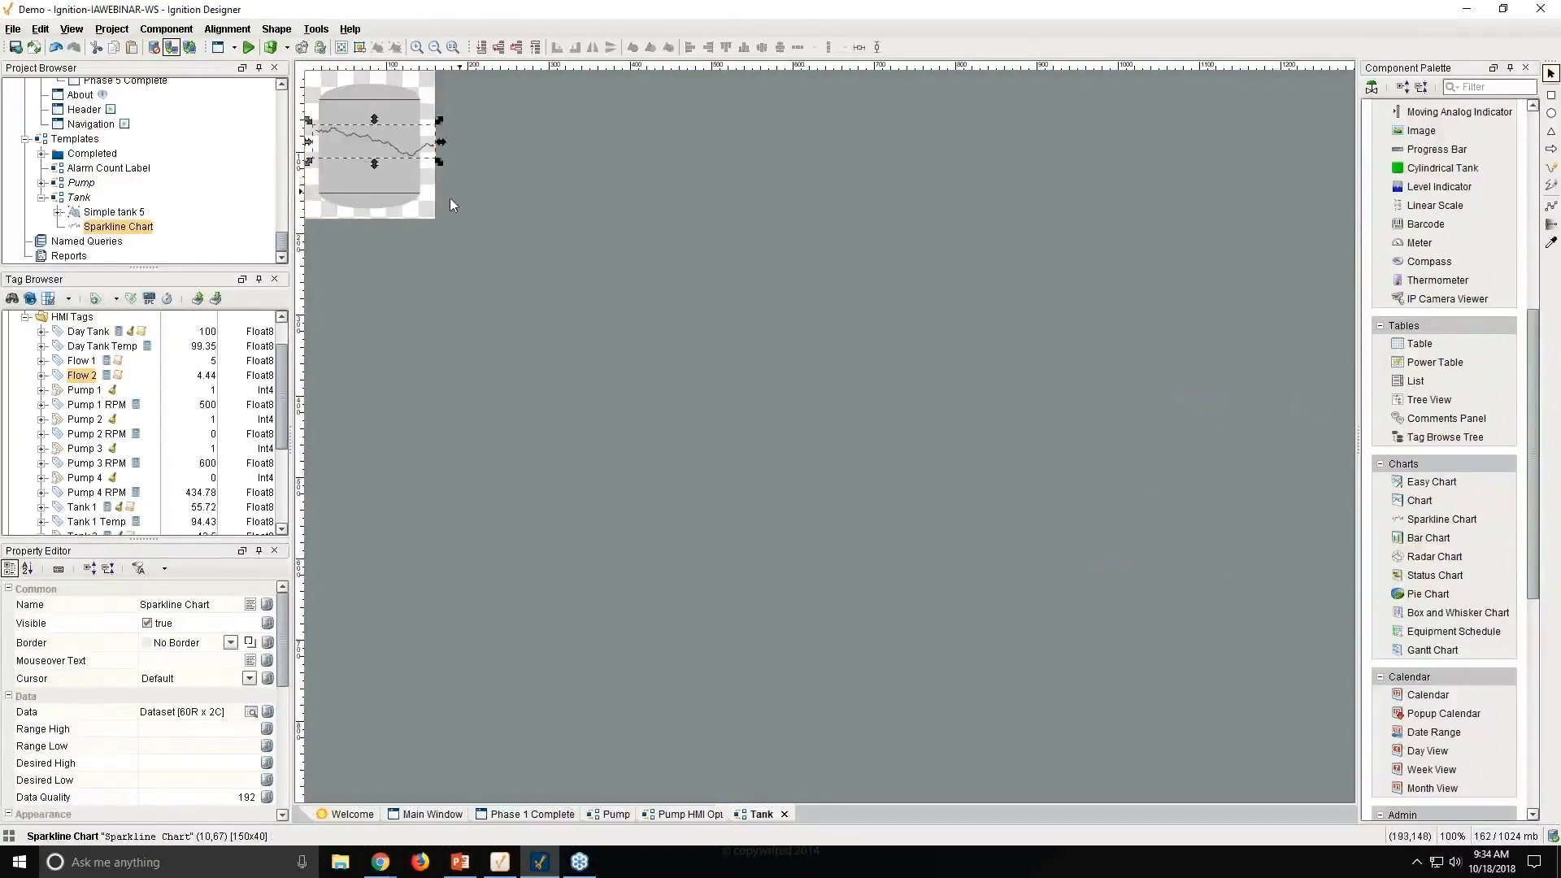
drag(440, 141, 420, 149)
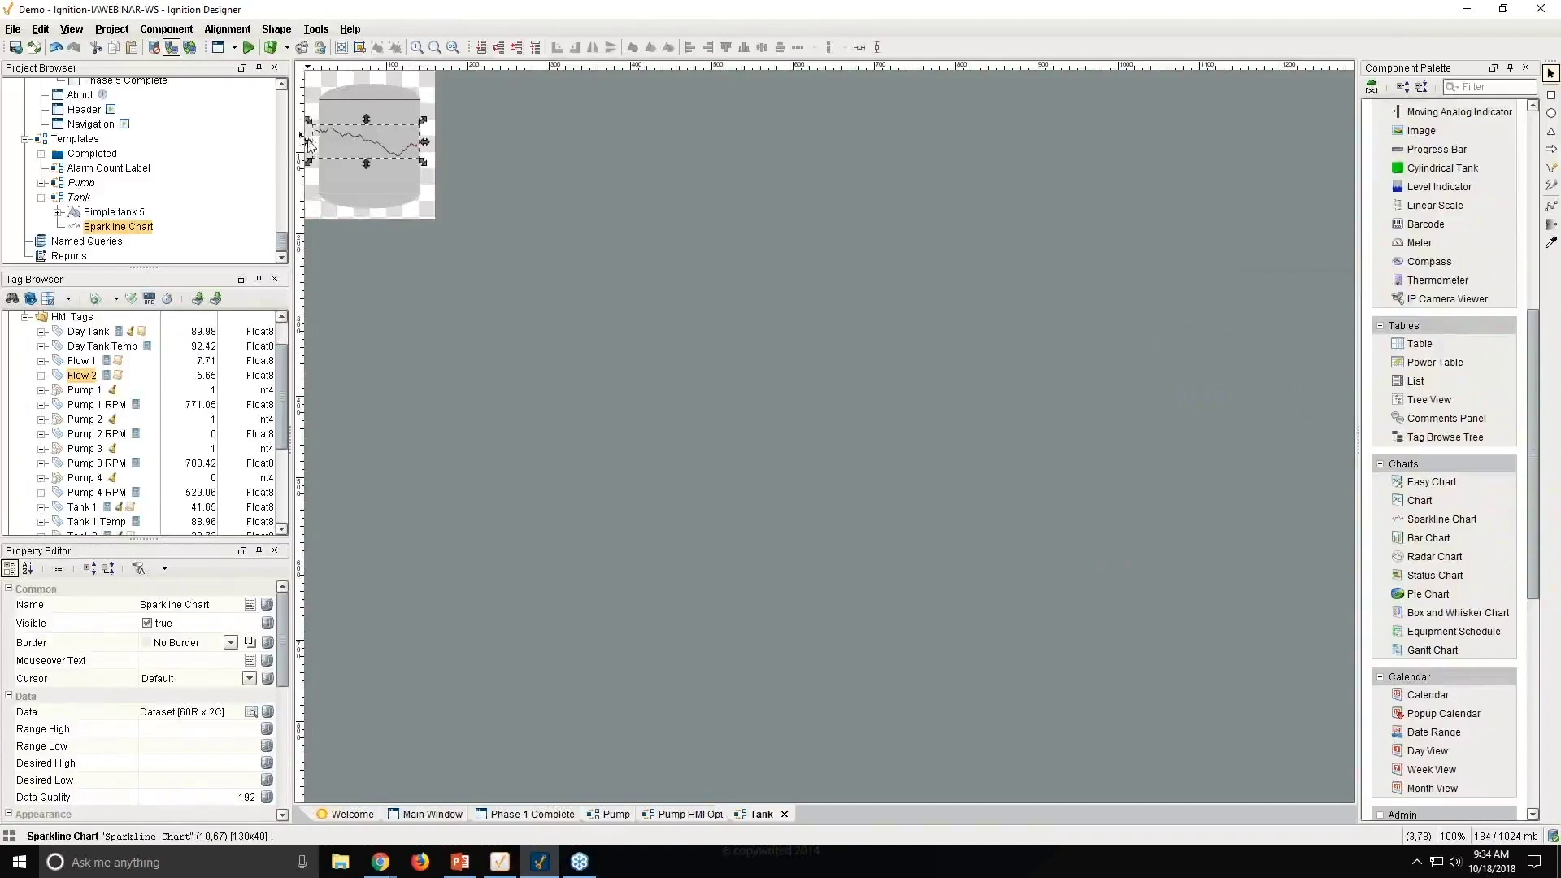
drag(309, 143, 368, 202)
drag(370, 122, 370, 97)
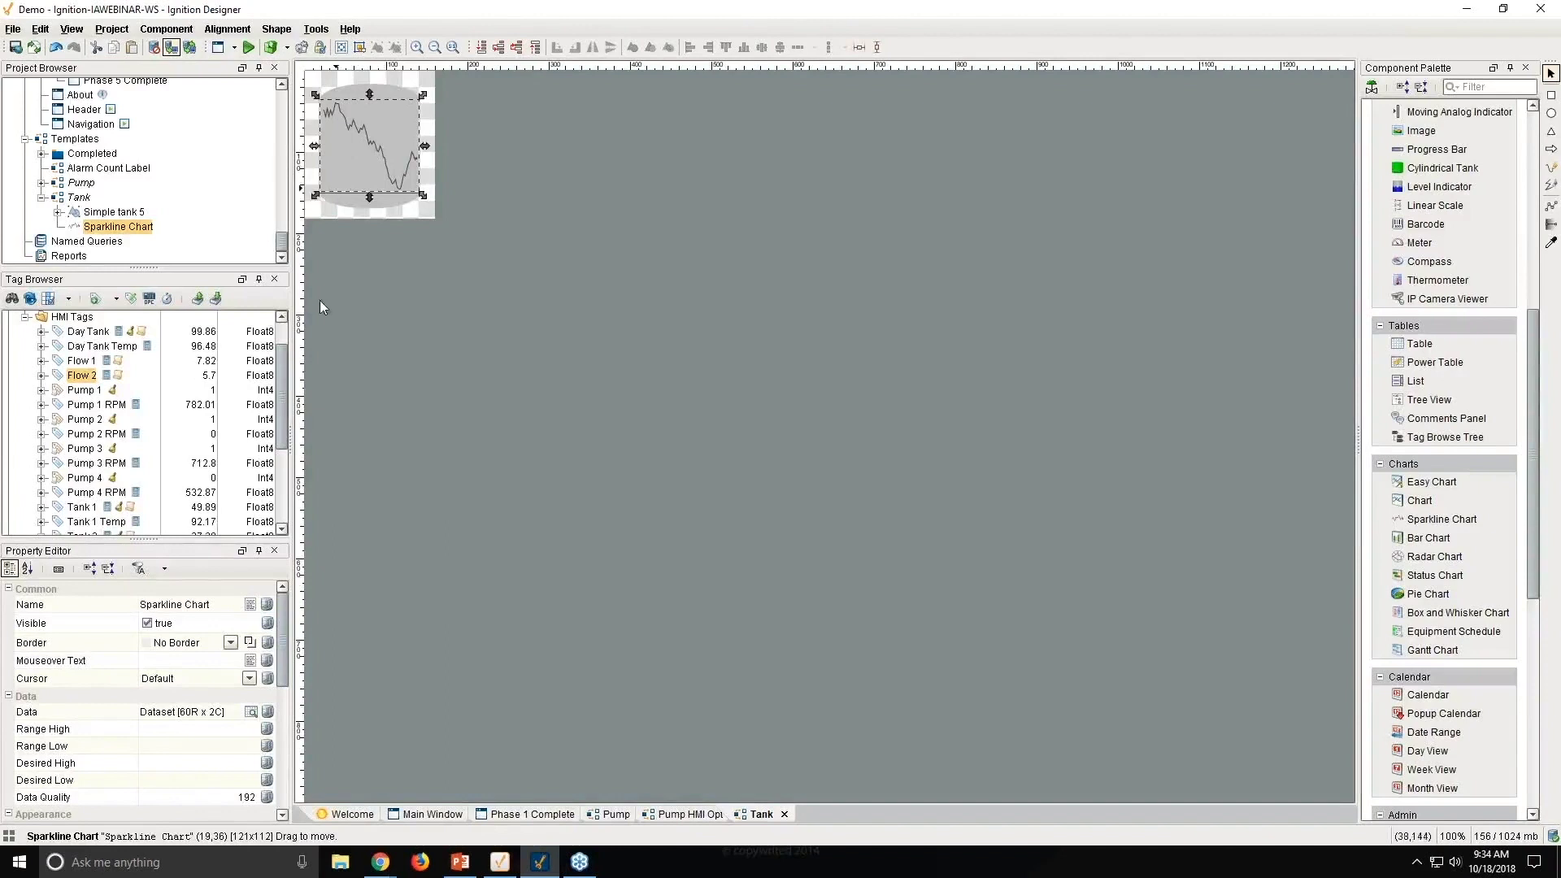
Step: Set the sparkline's Range High 100, Range Low 0, Desired High 75 and Desired Low 25
scroll(138, 730, down, 3)
scroll(135, 667, up, 2)
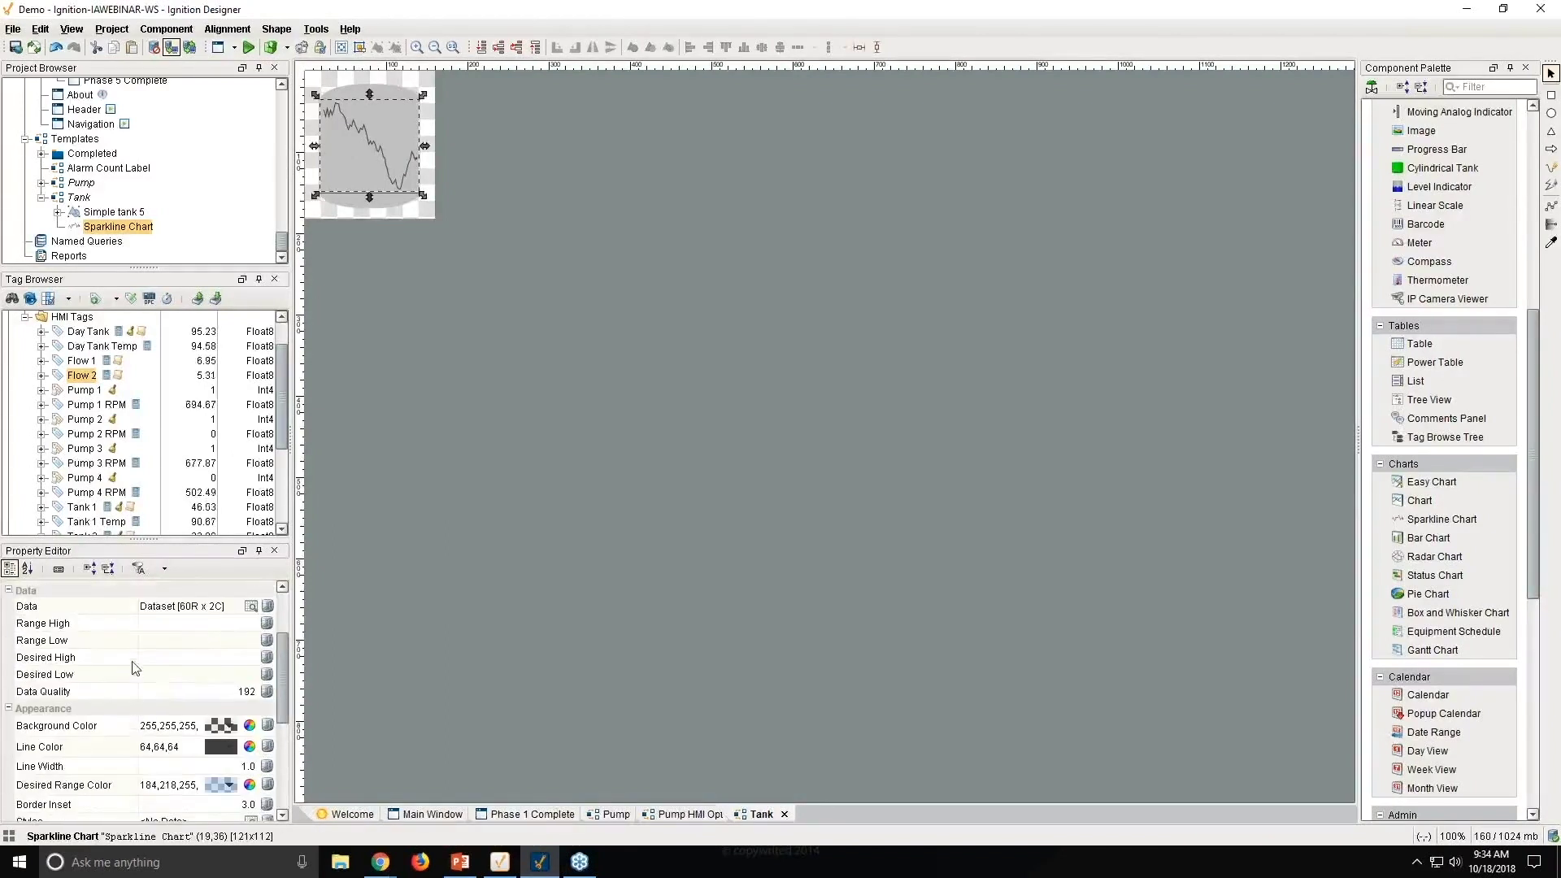
click(163, 625)
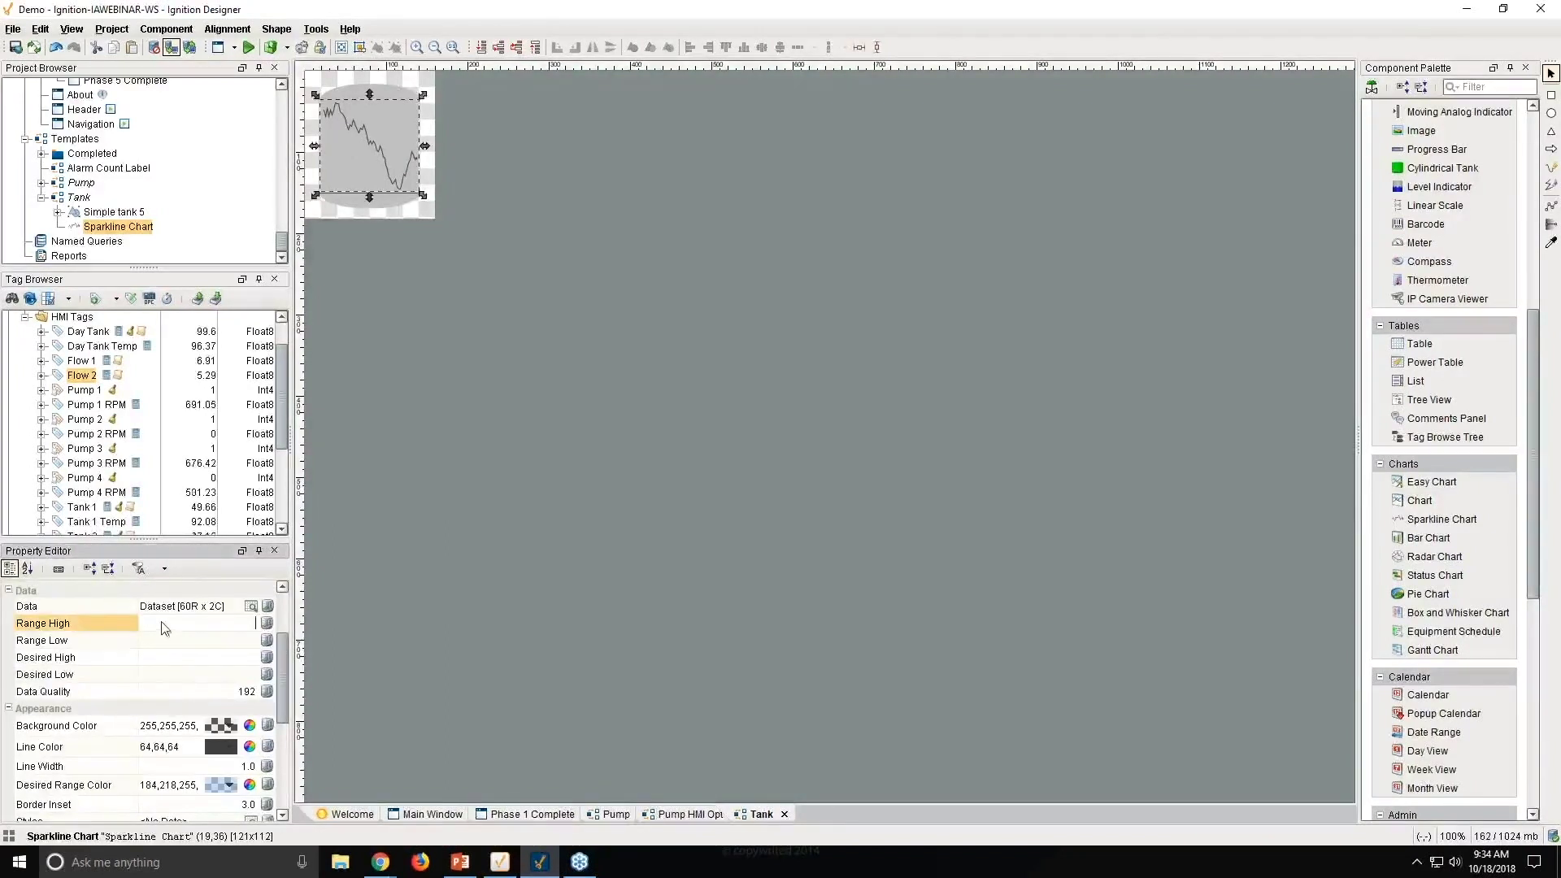
text(100)
click(169, 641)
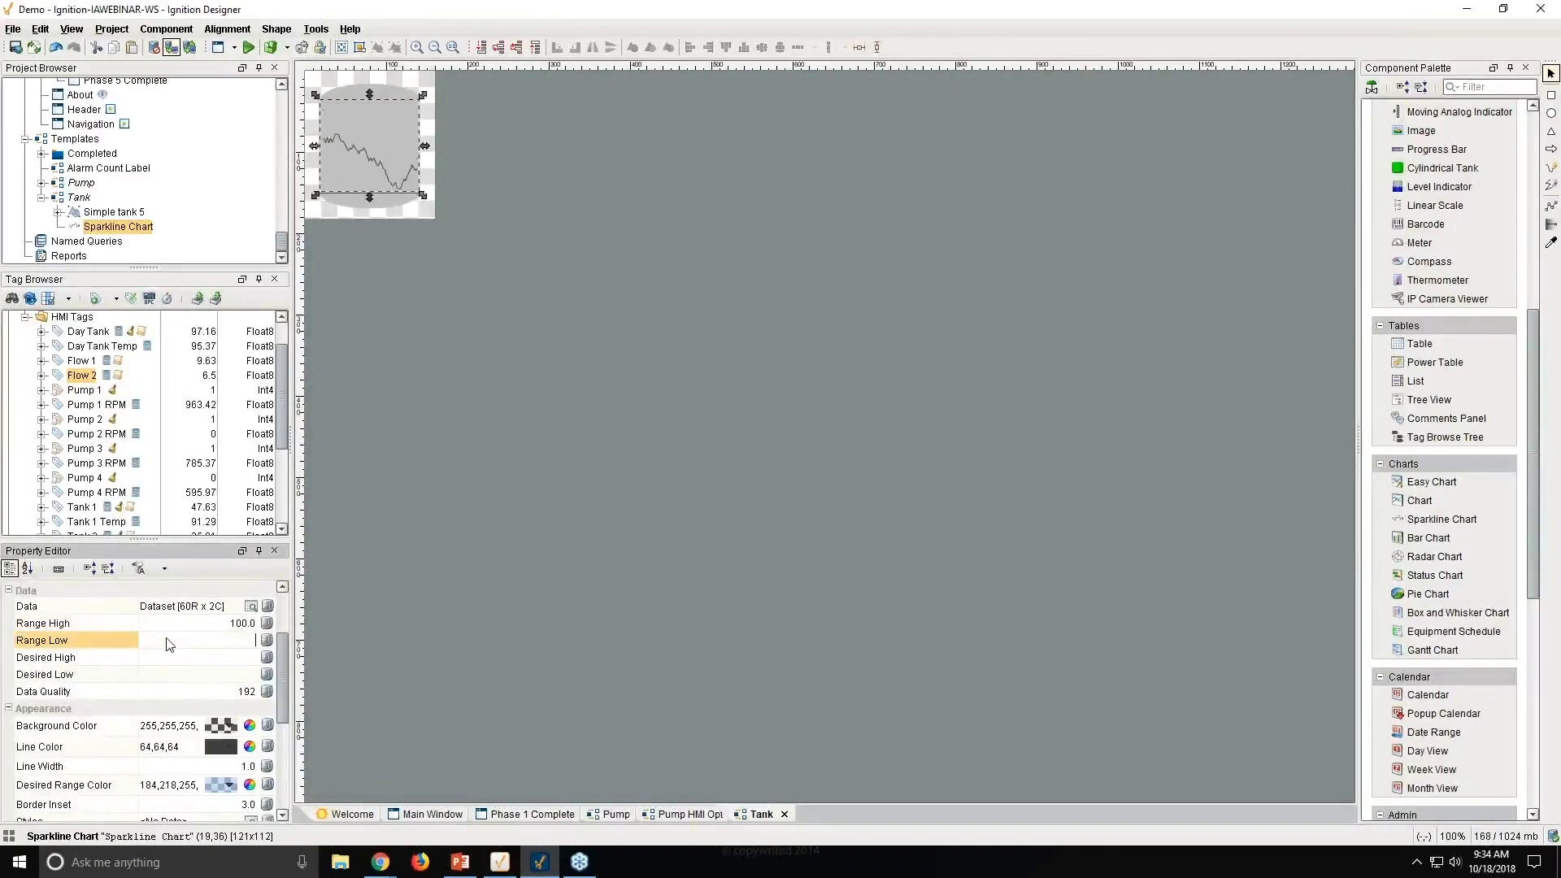
text(0)
click(209, 661)
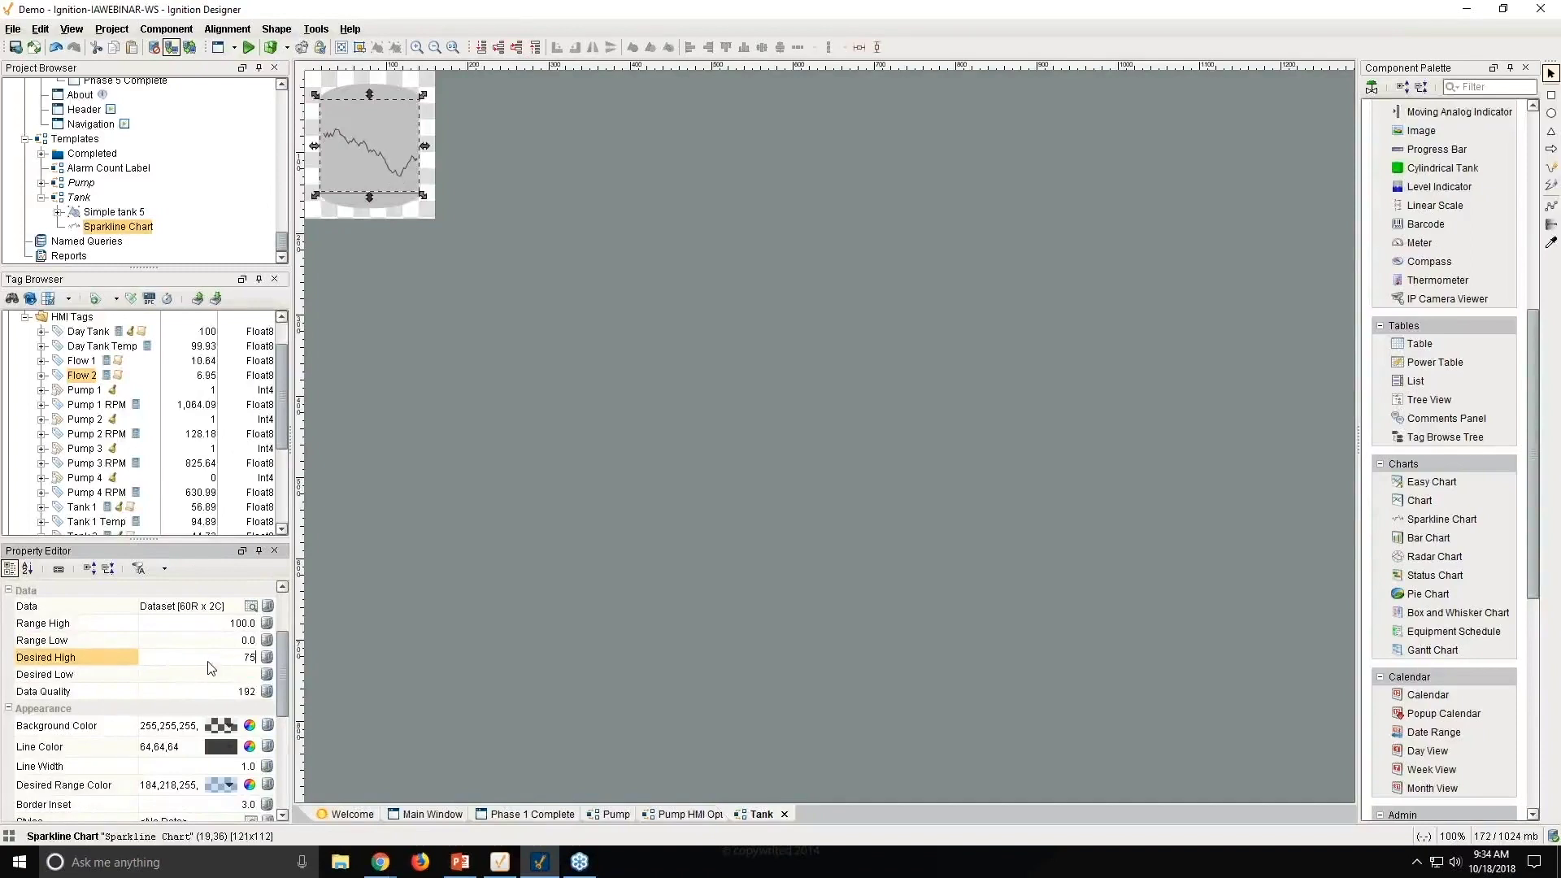
key(Return)
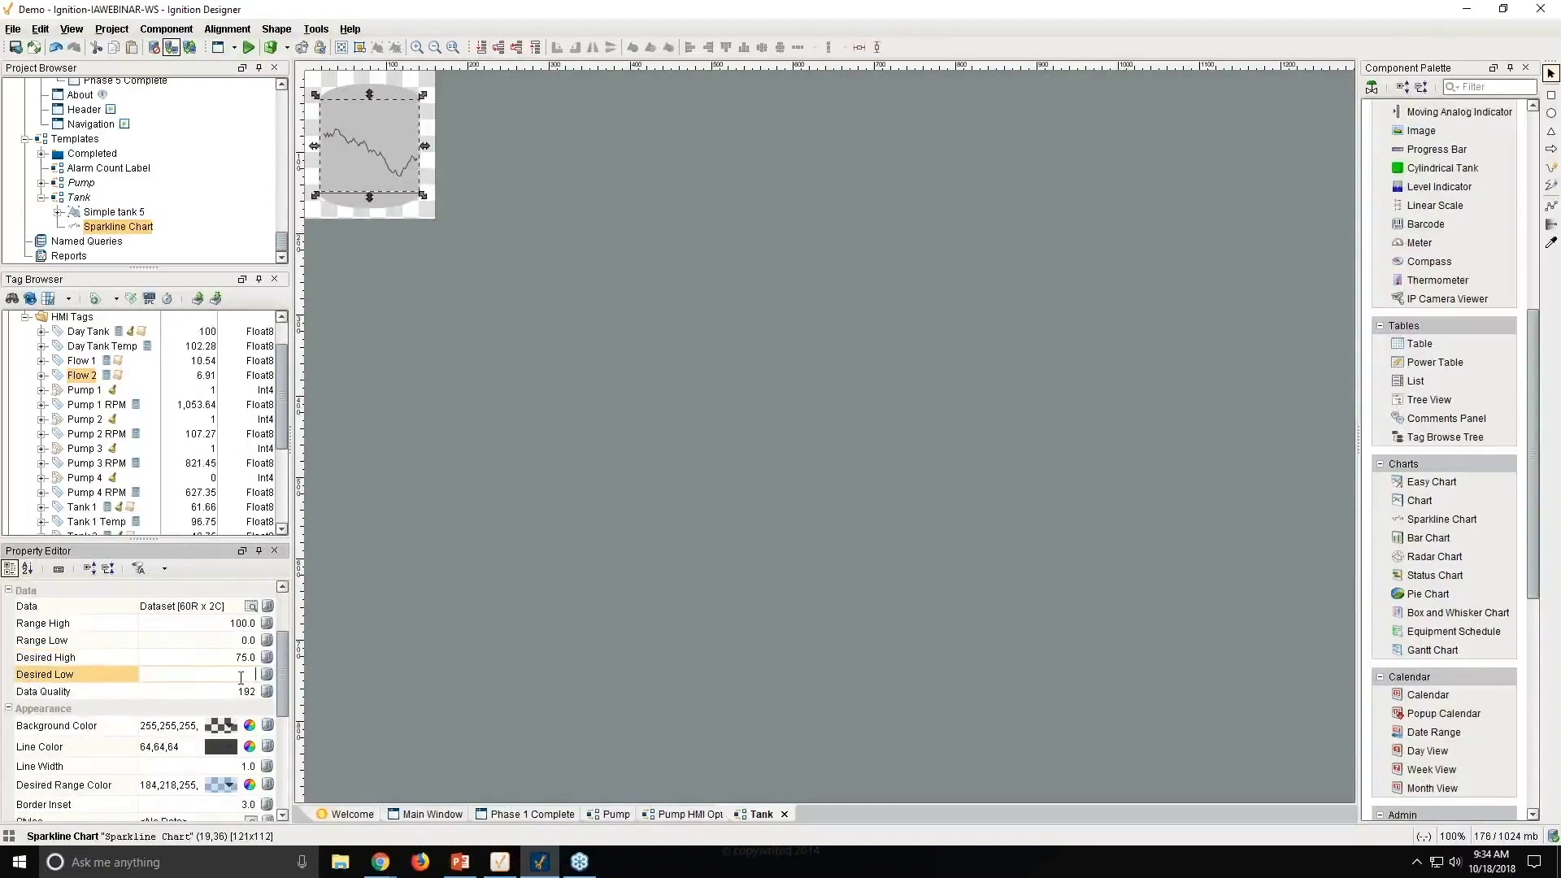
text(25)
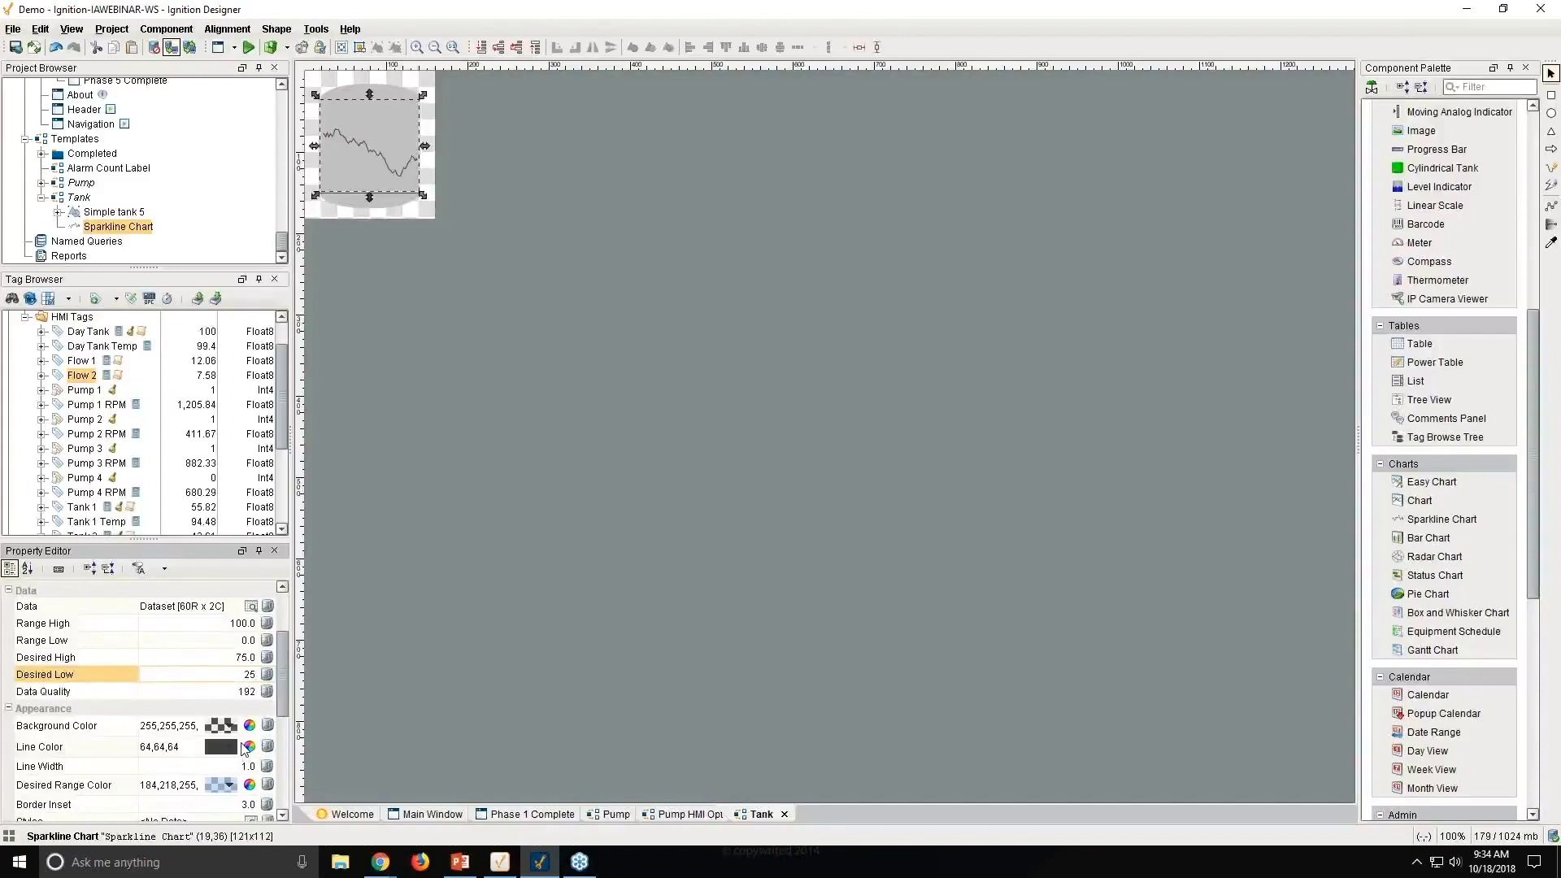
key(Return)
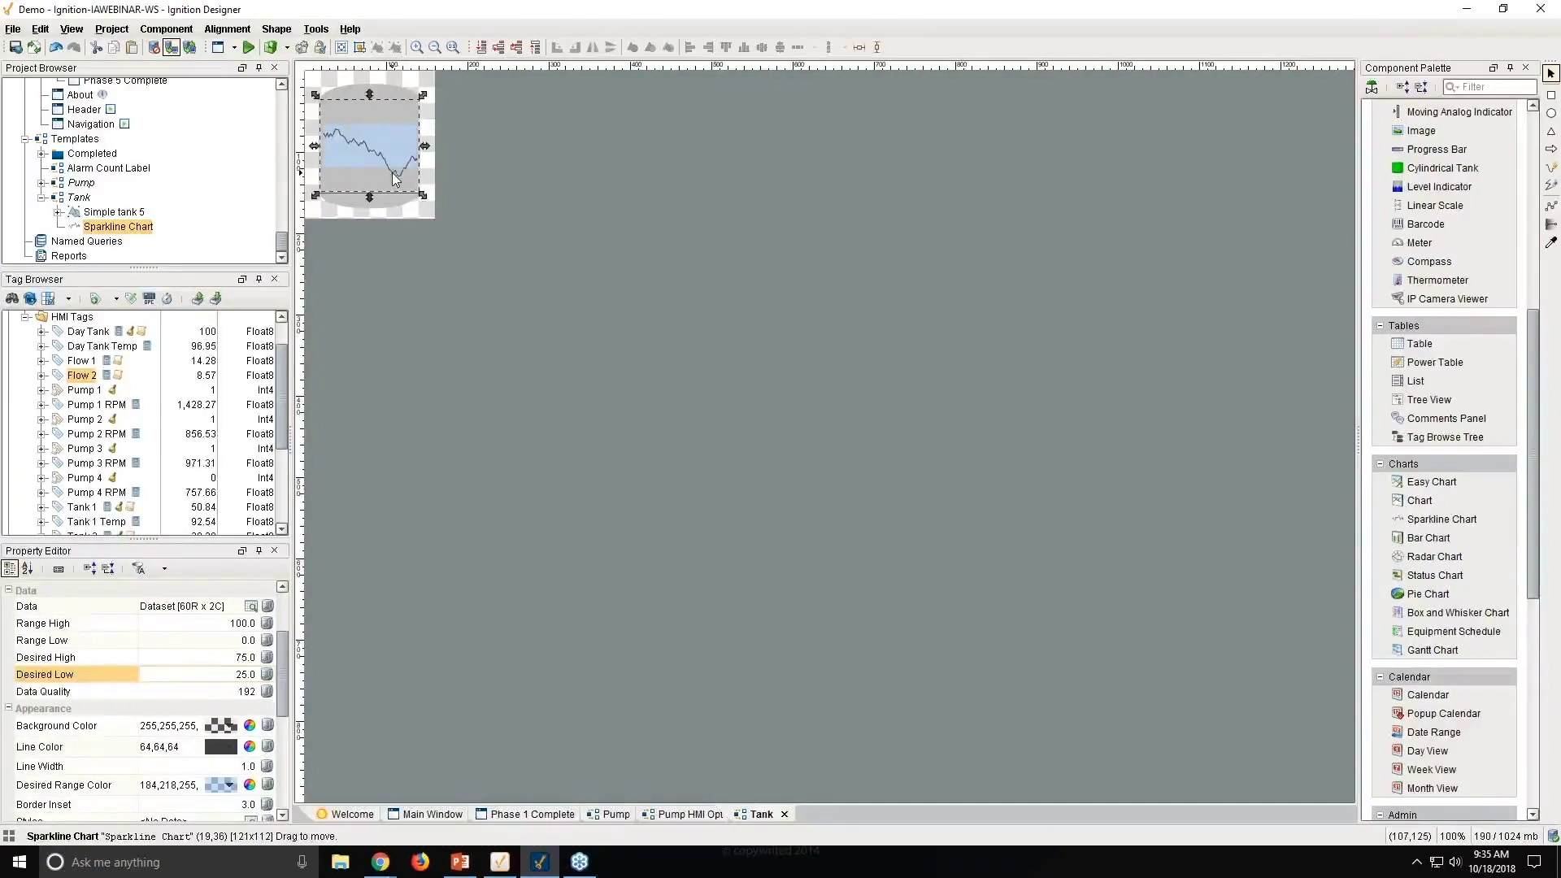
click(231, 786)
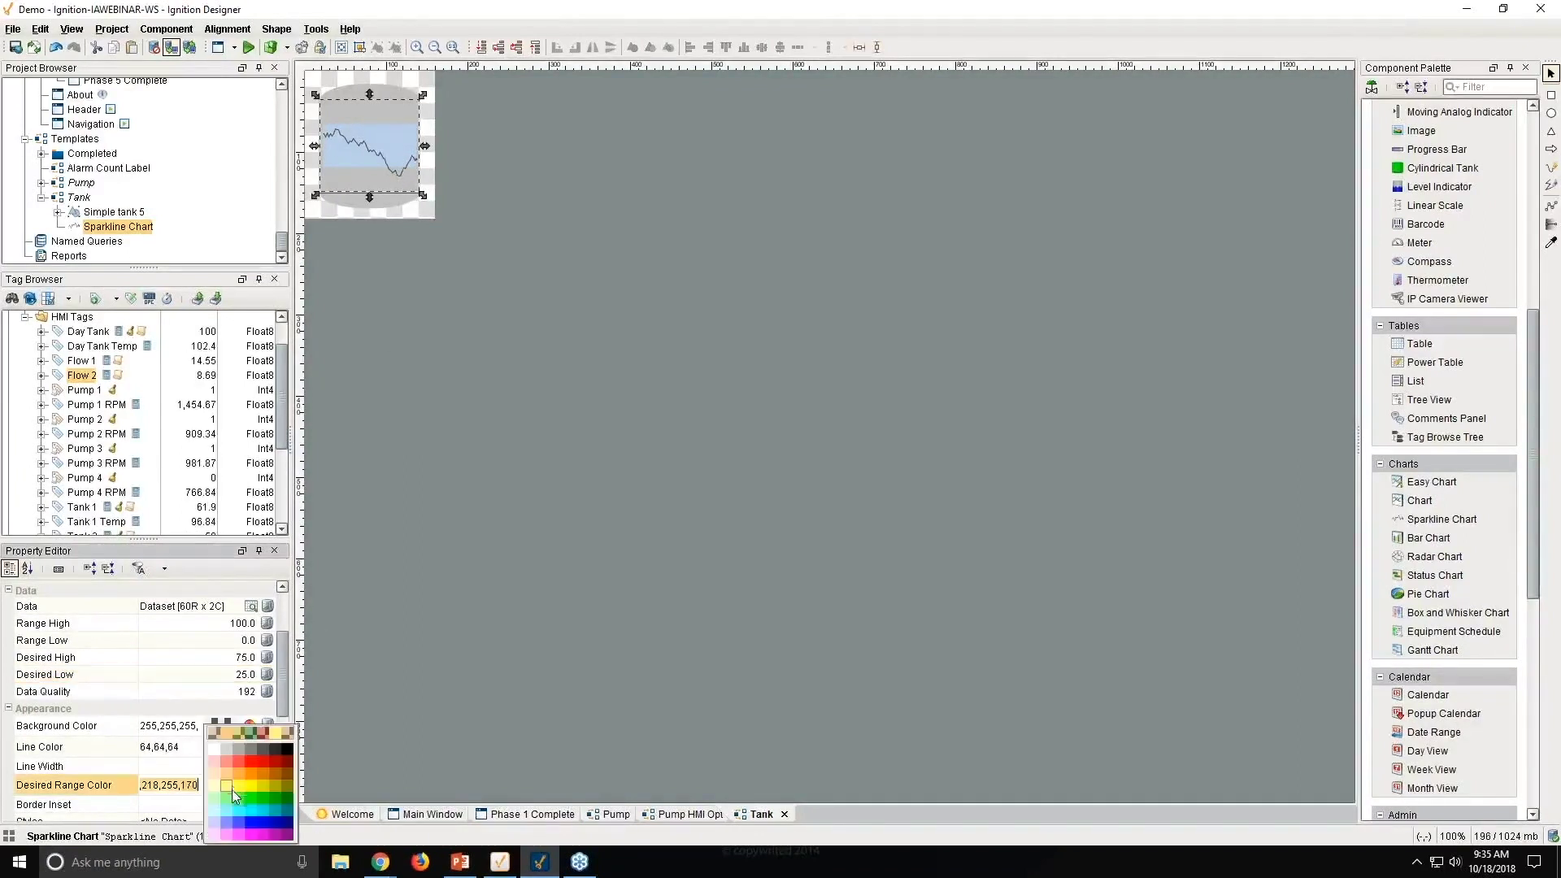
click(383, 592)
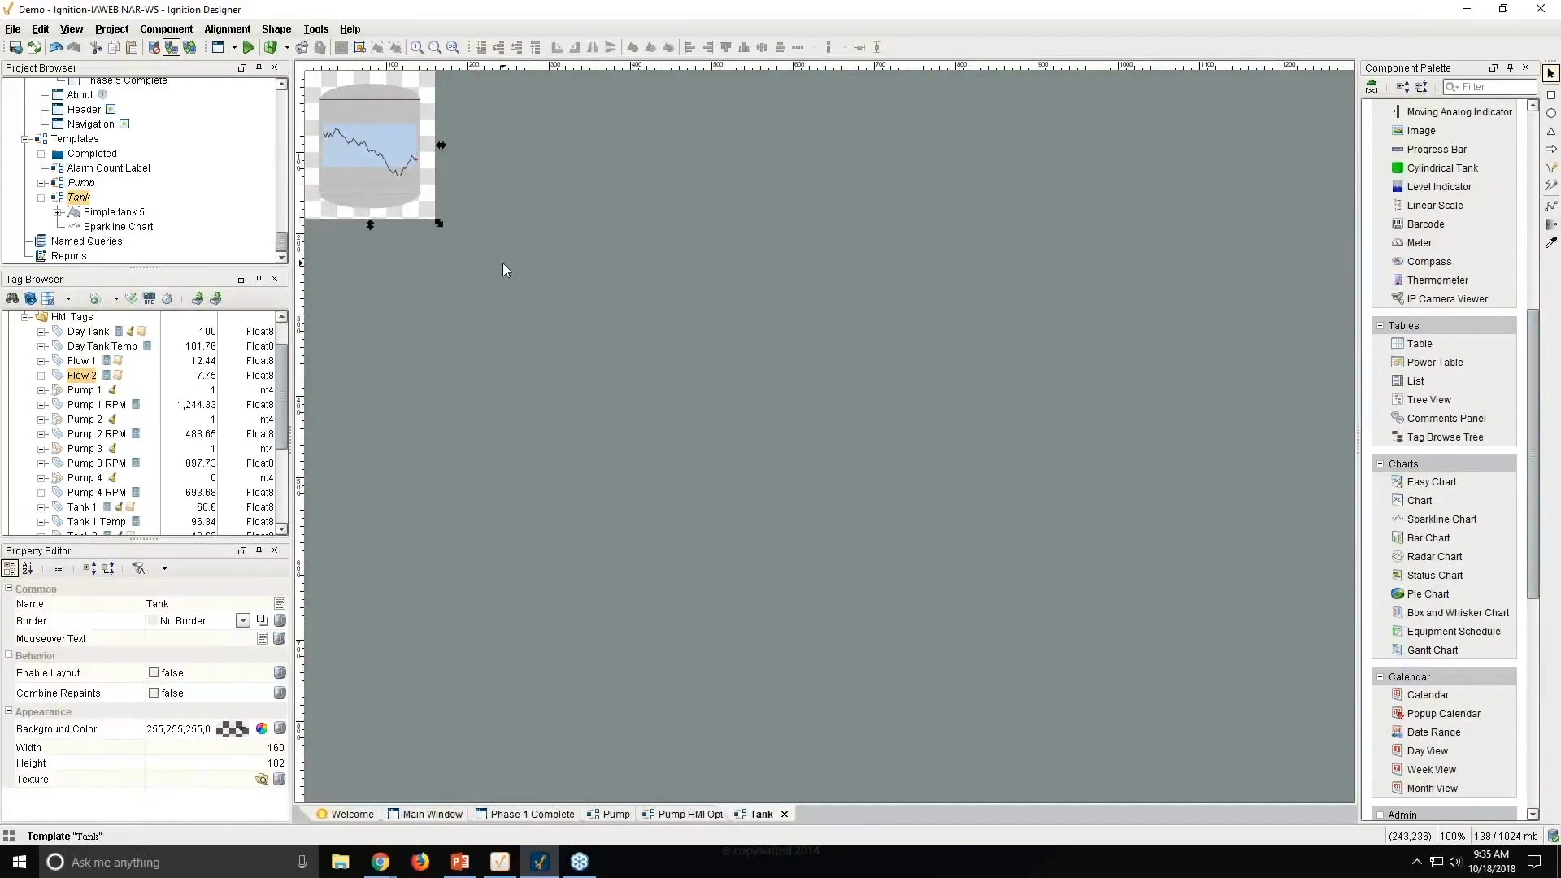
Step: Add an Integer template parameter named tankNum to the Tank template via Custom Properties
right_click(331, 277)
mouse_move(394, 466)
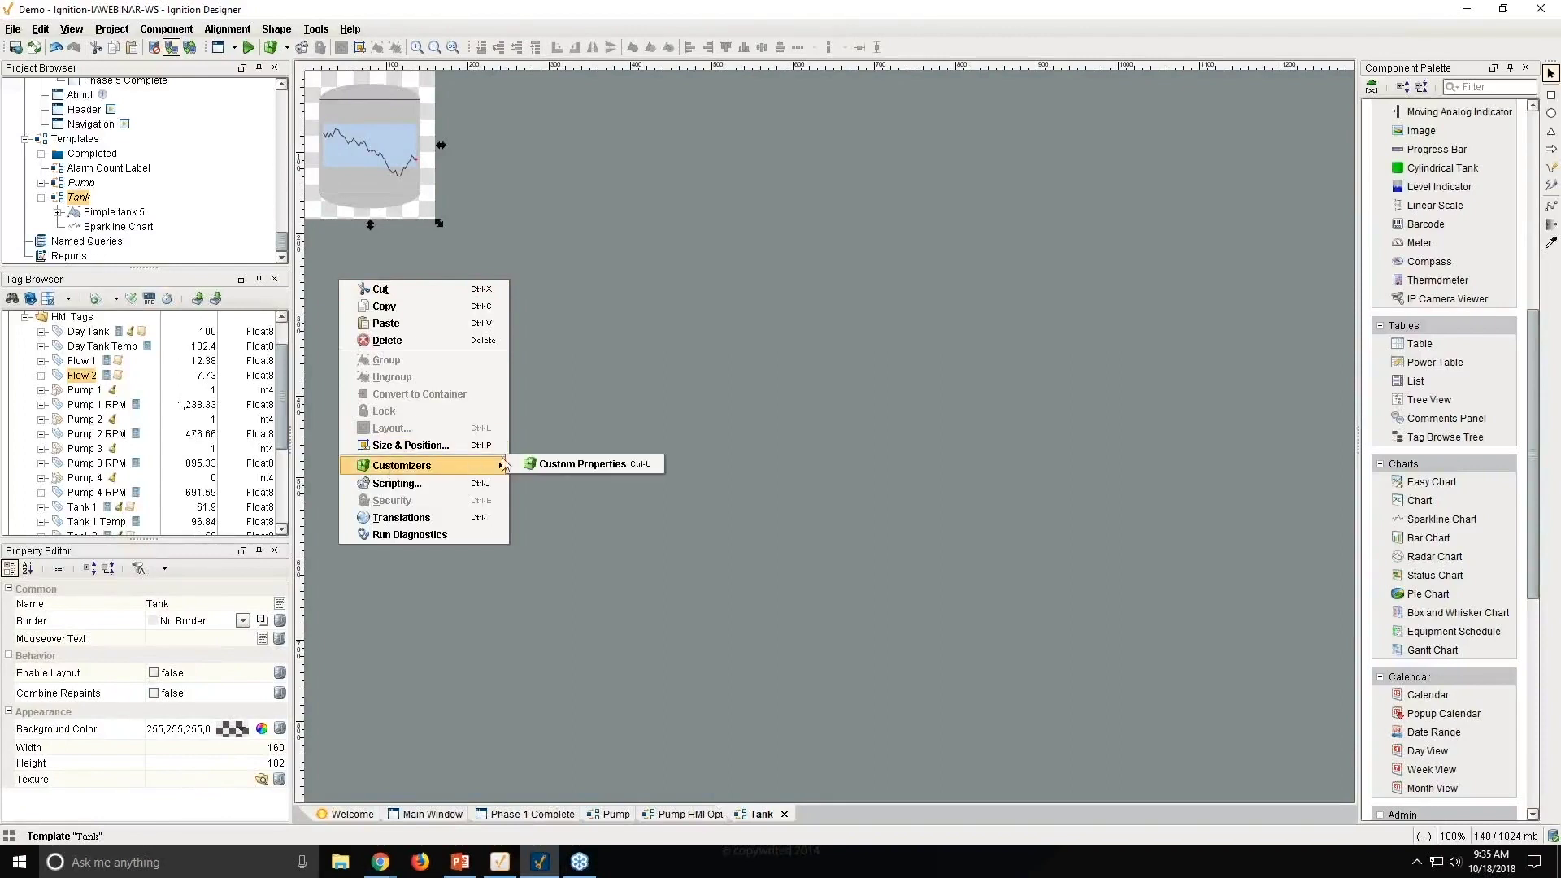
click(552, 468)
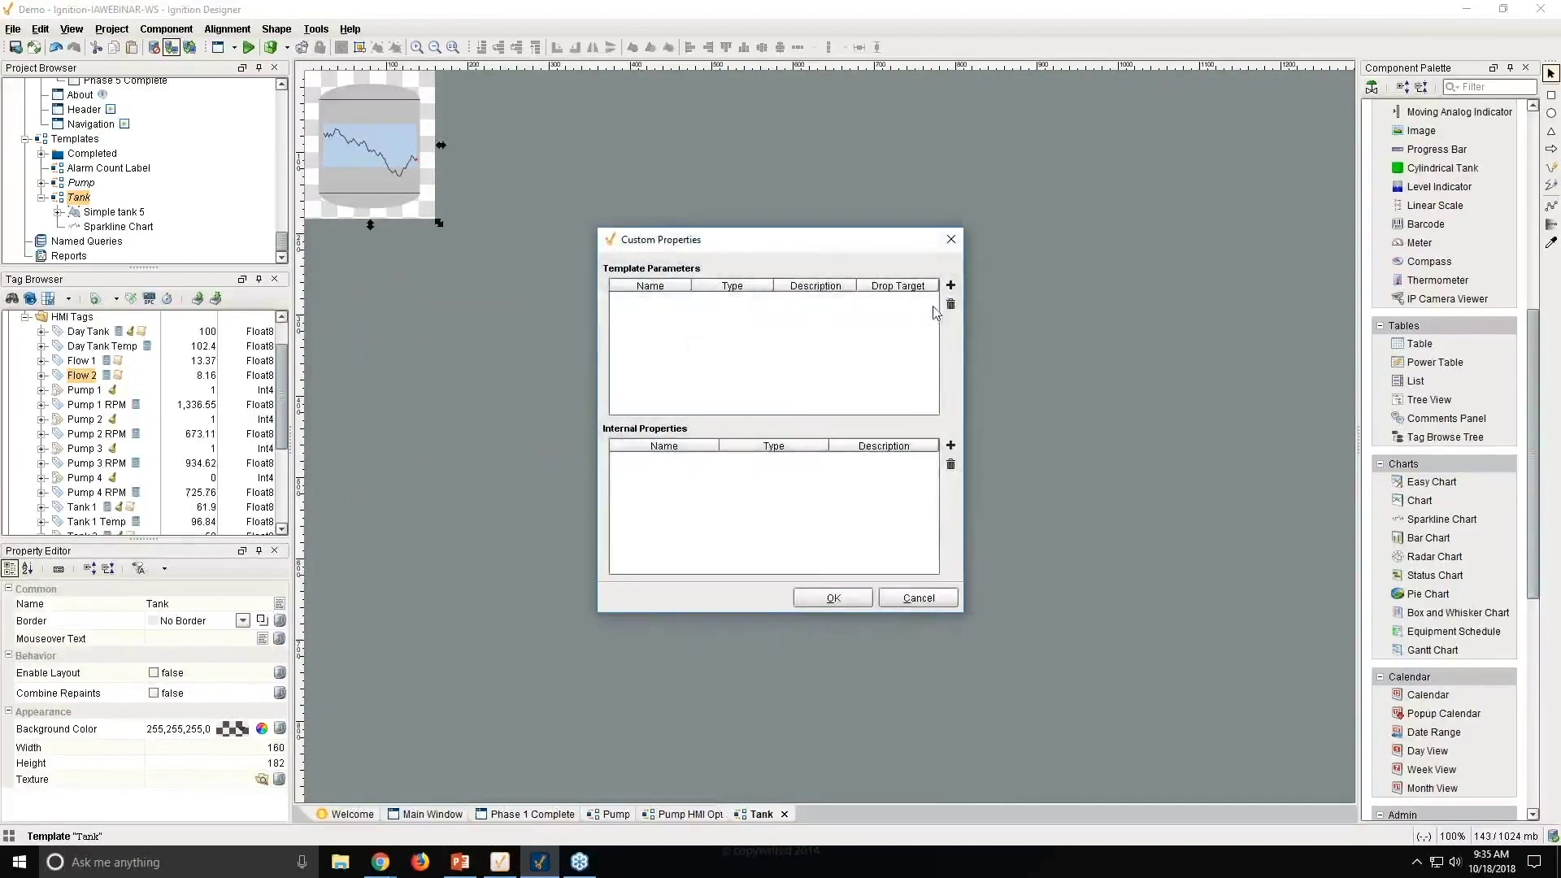
click(950, 286)
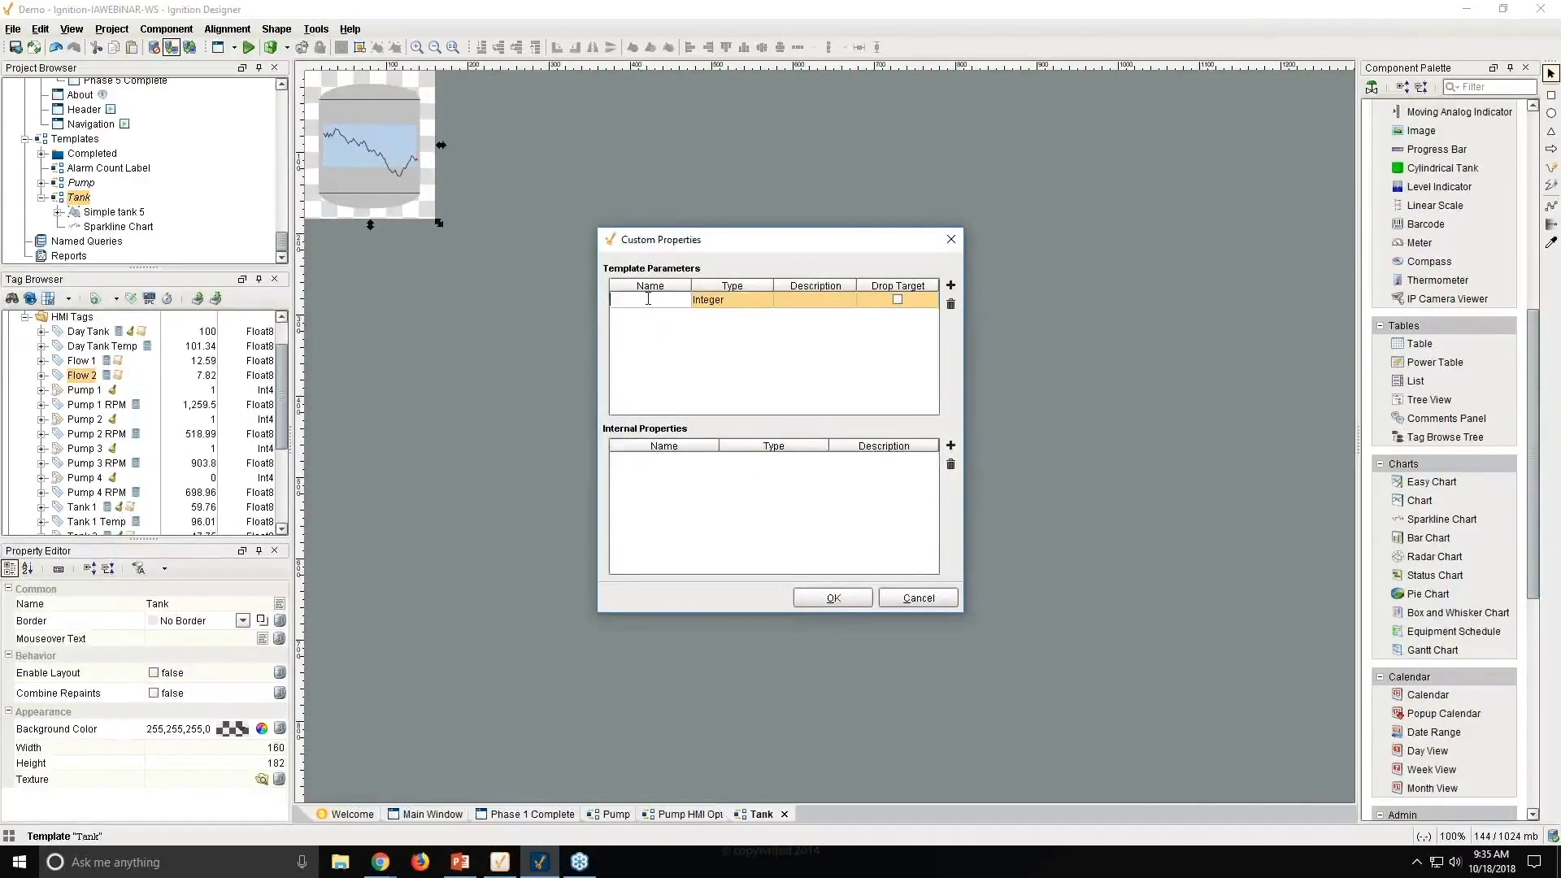
text(tankNum)
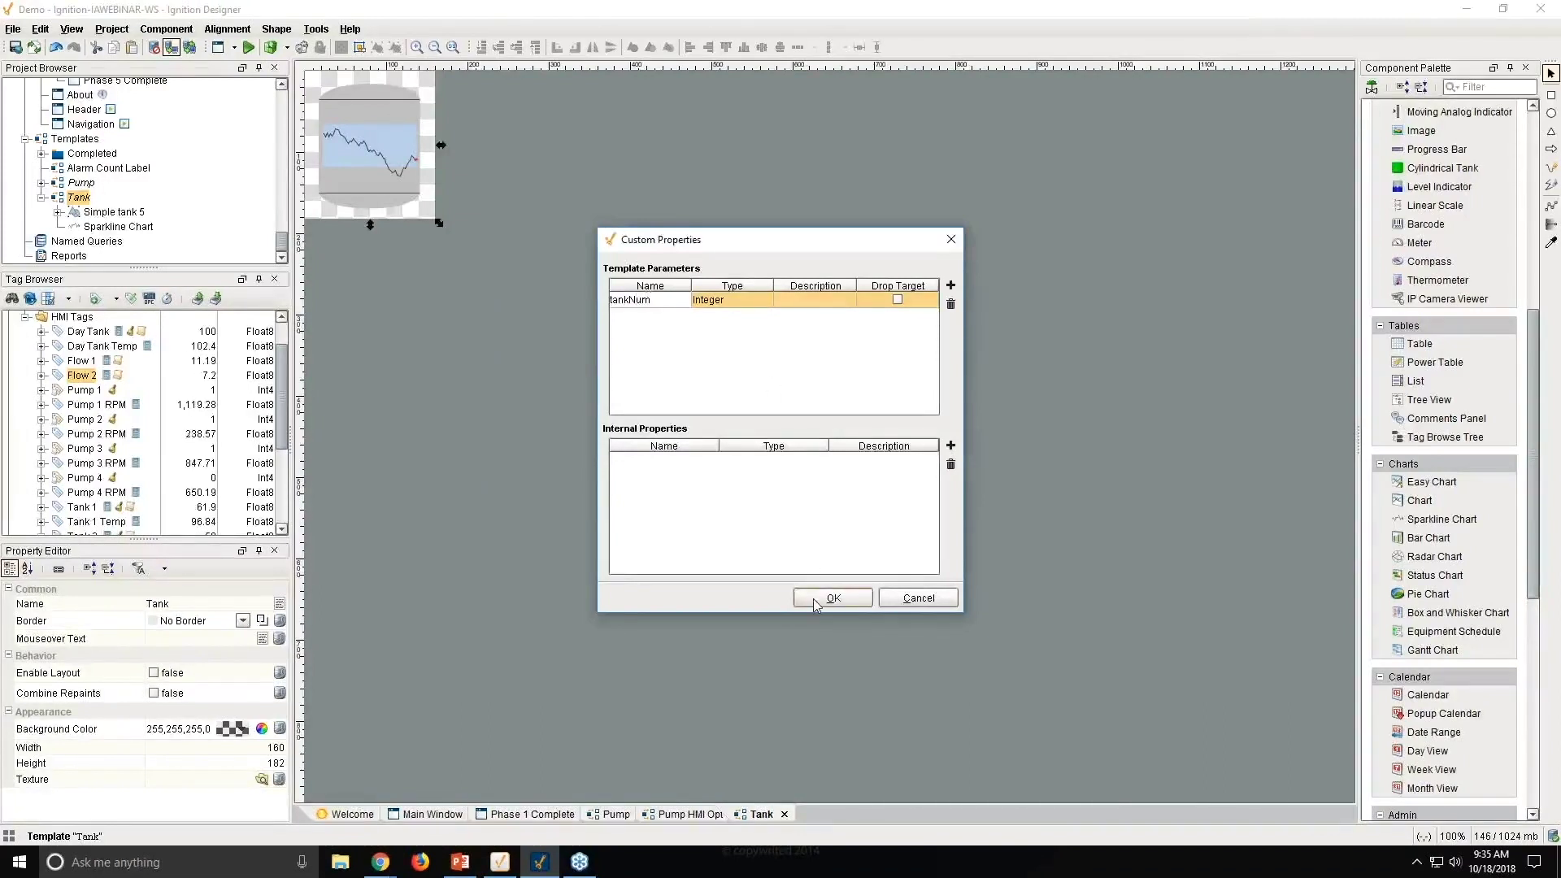
click(829, 595)
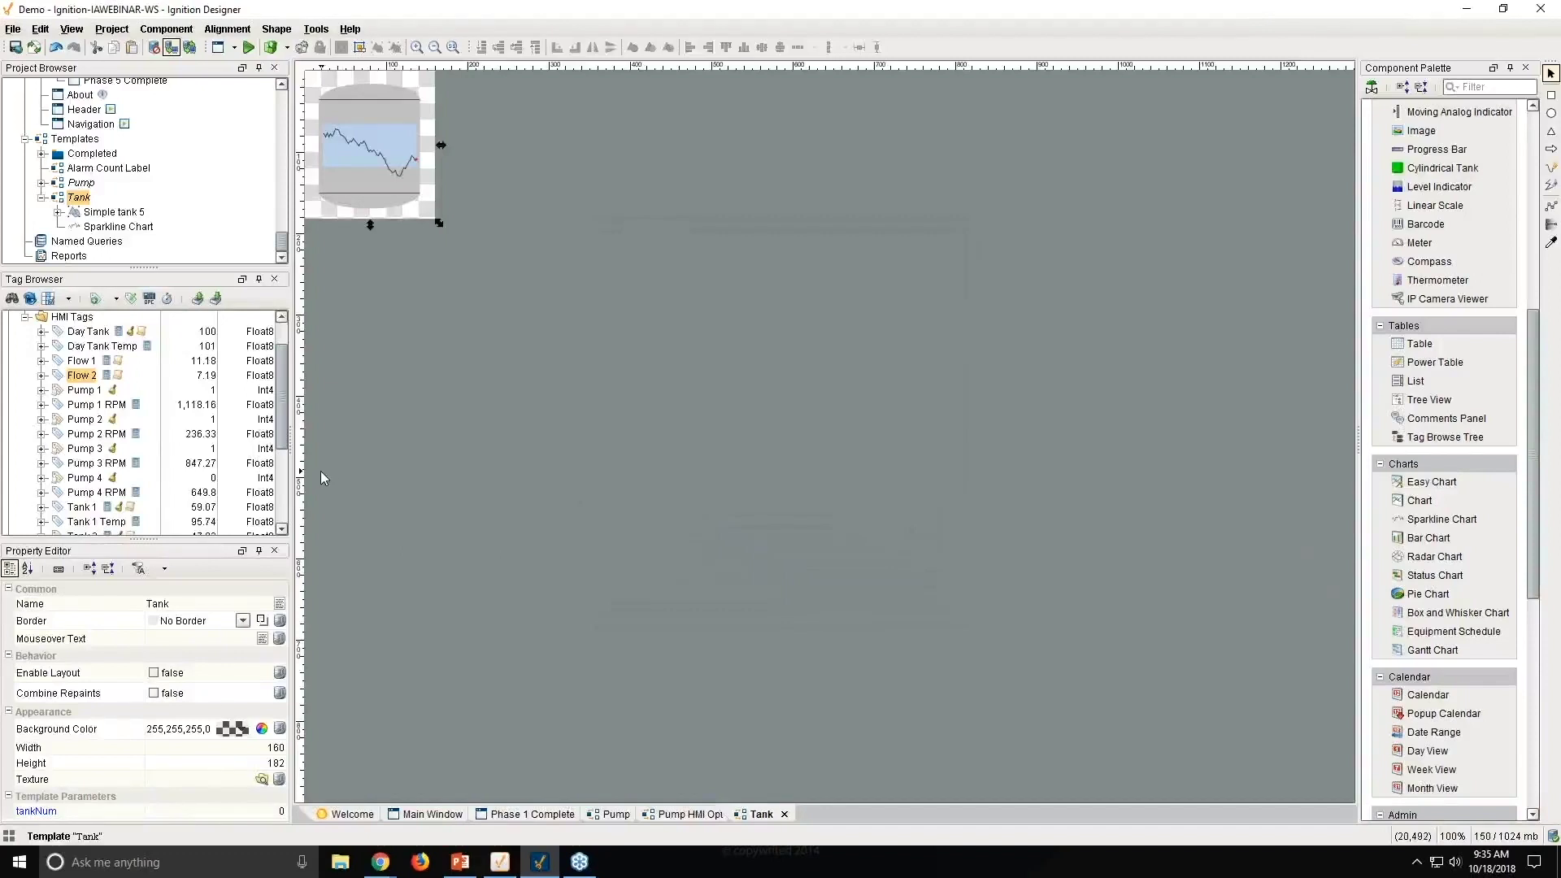
Step: Select the Sparkline Chart and bring up the Property Binding dialog for its Data property
click(377, 153)
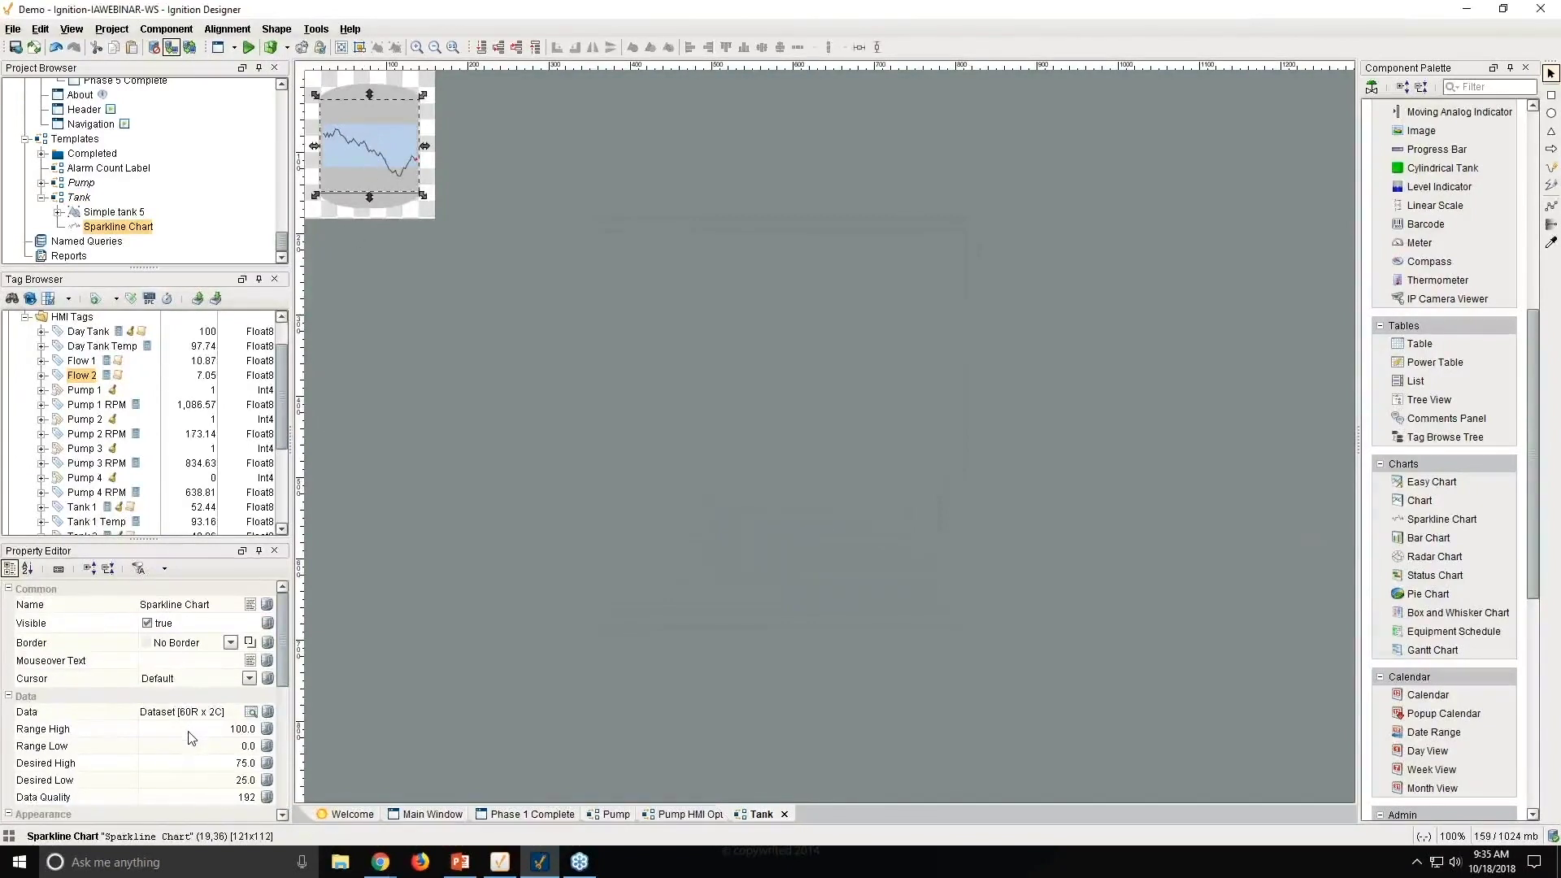
scroll(191, 737, down, 8)
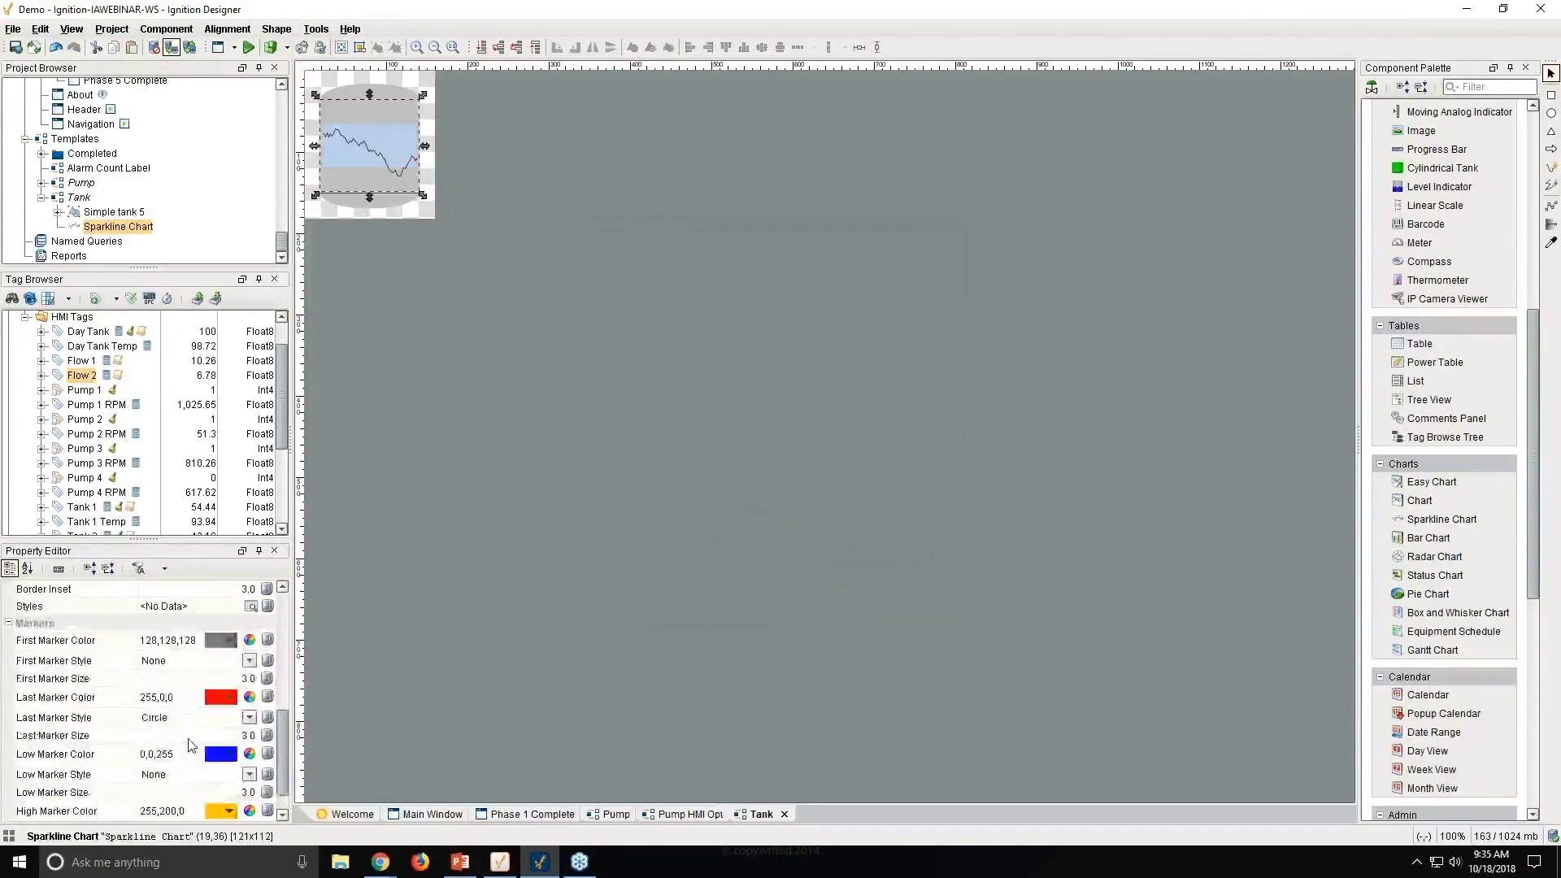
scroll(191, 744, up, 6)
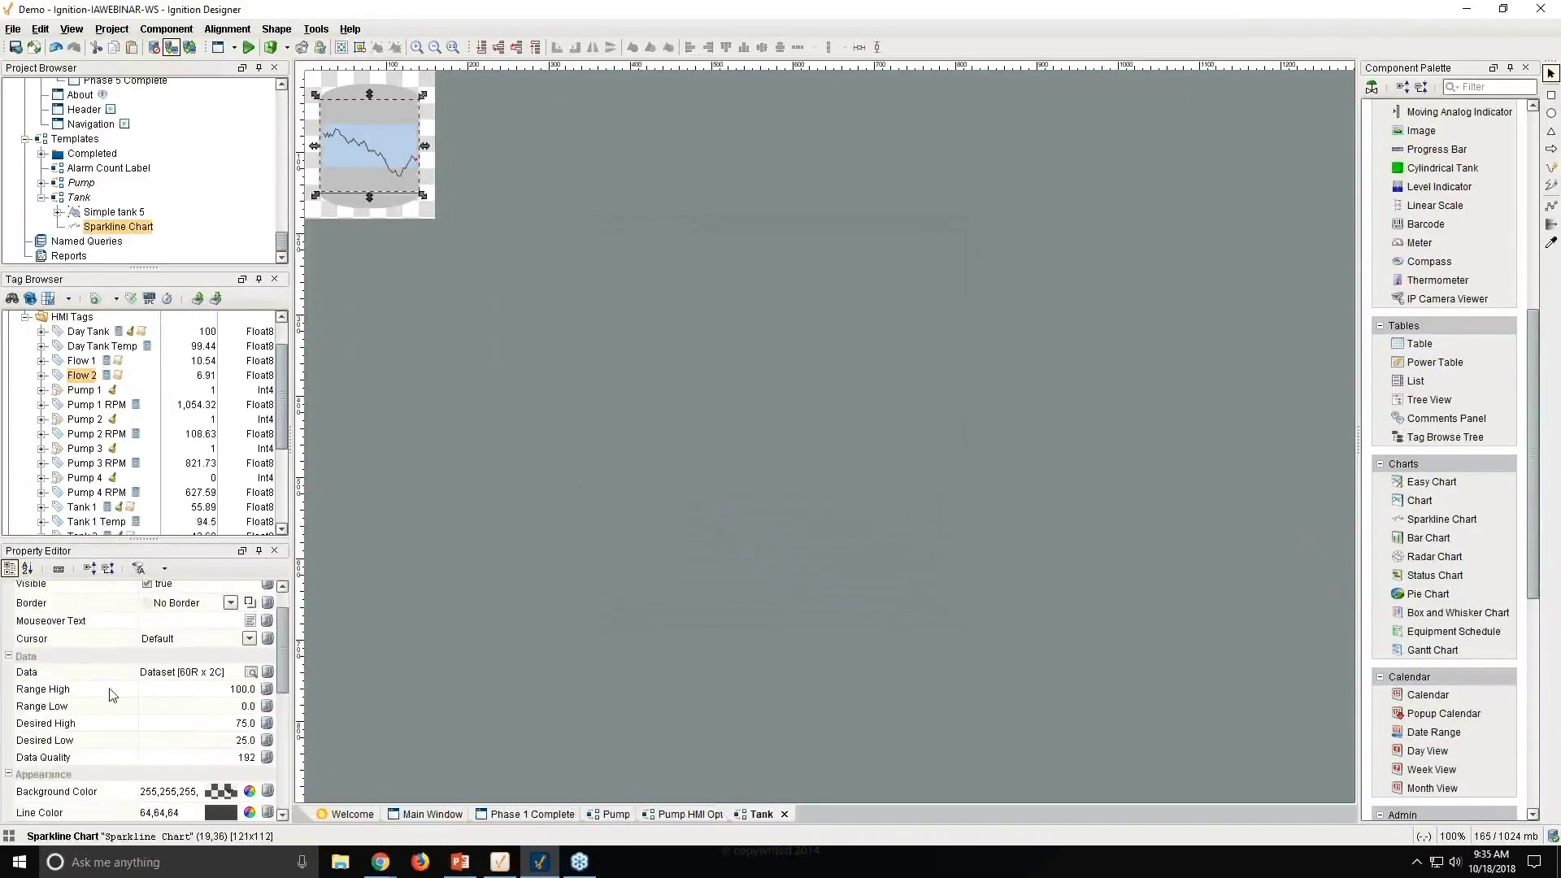
click(268, 671)
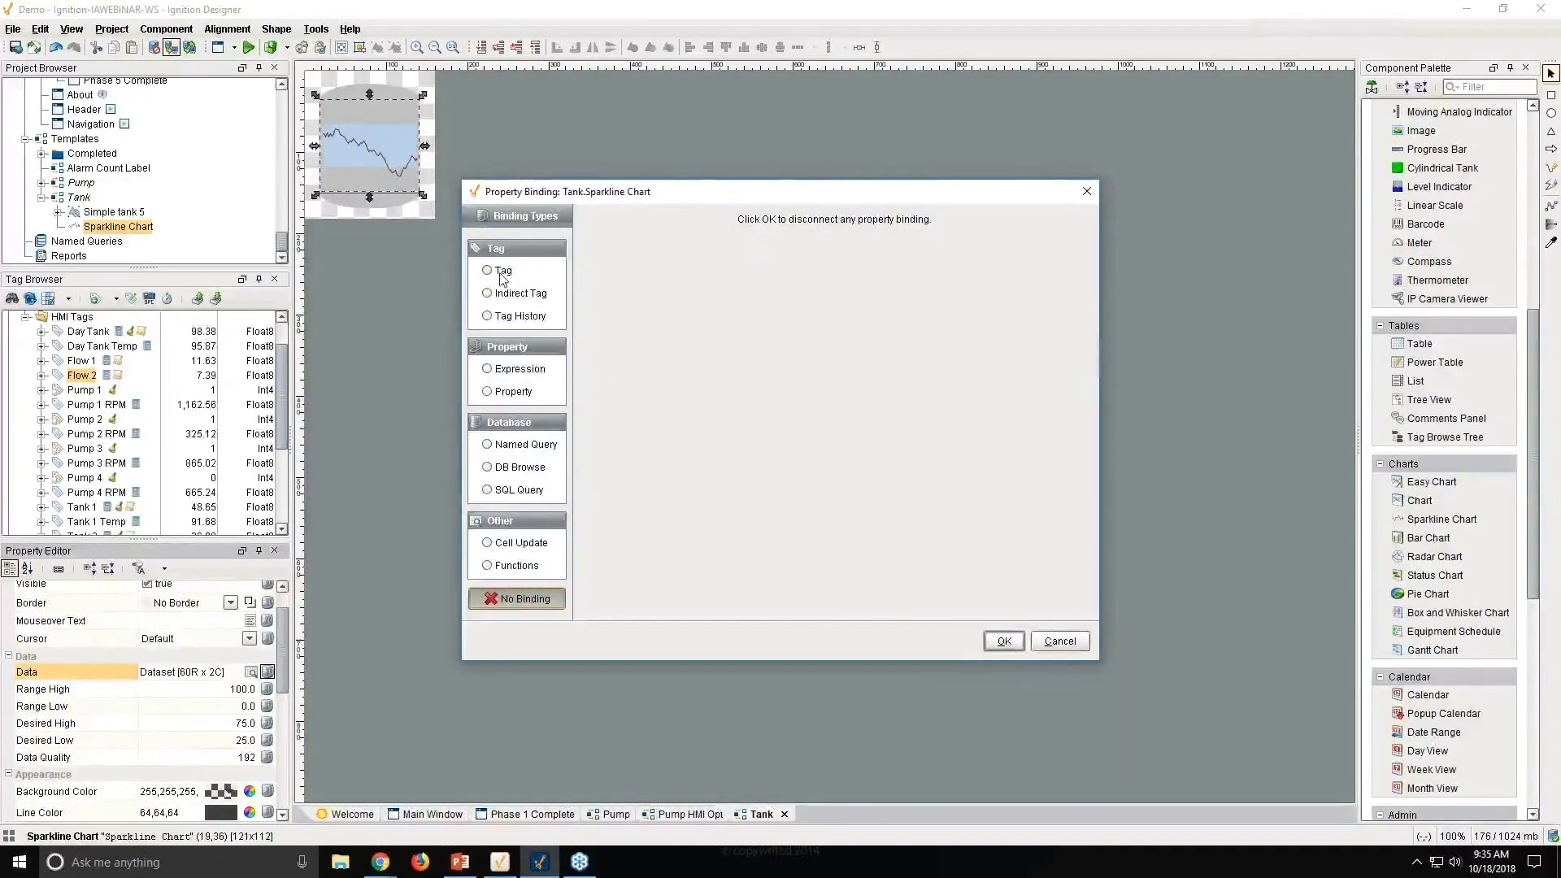
Step: Bind the chart data to Tag History using the MySQL hmi tags/tank 1 historical tag
click(530, 321)
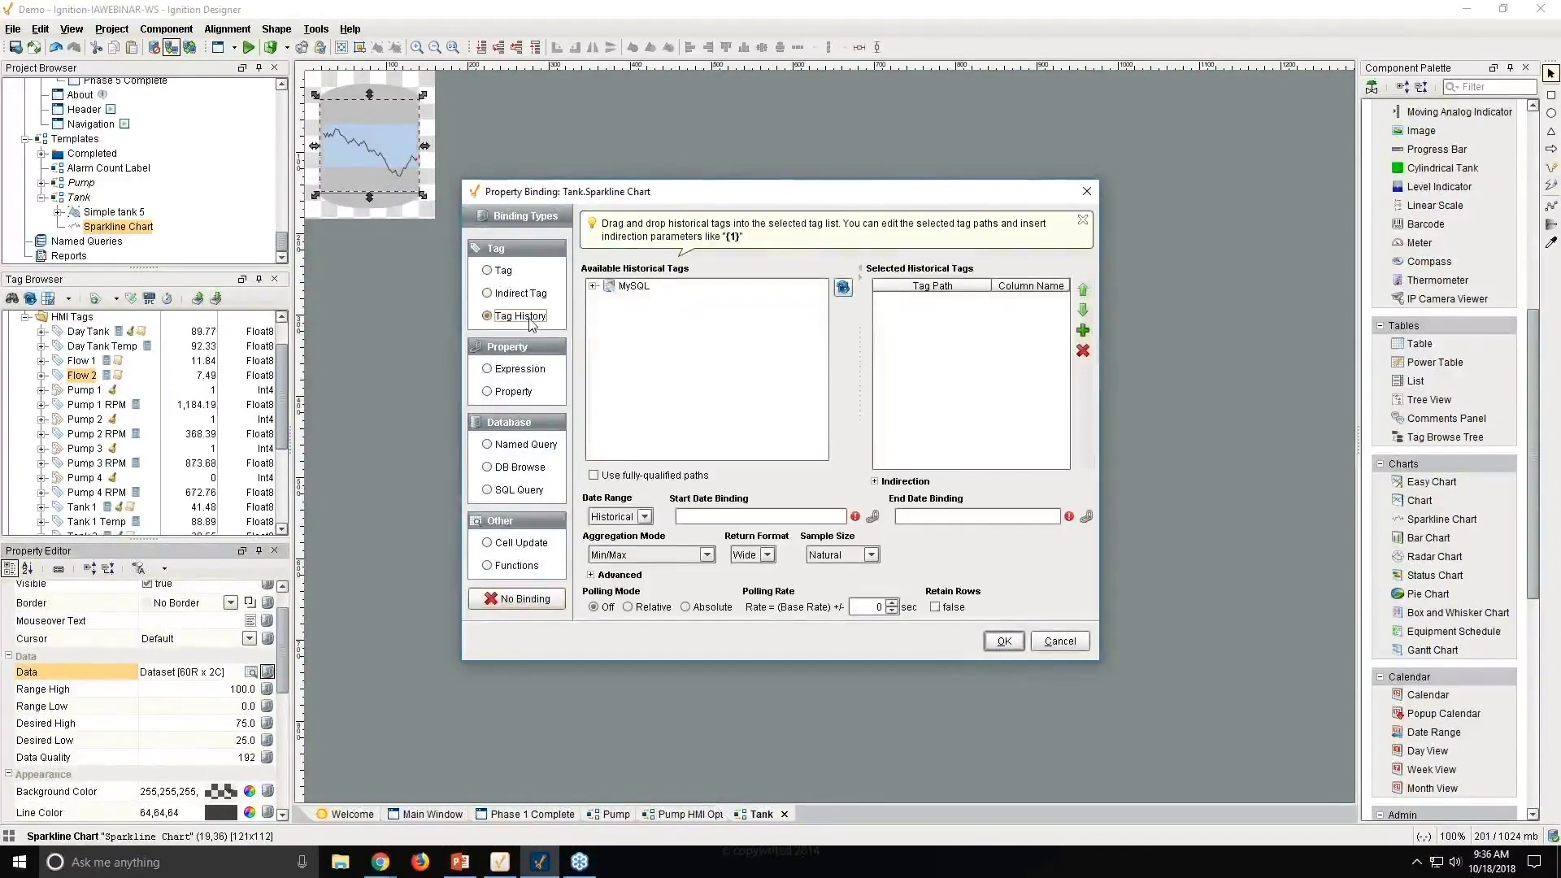
click(593, 286)
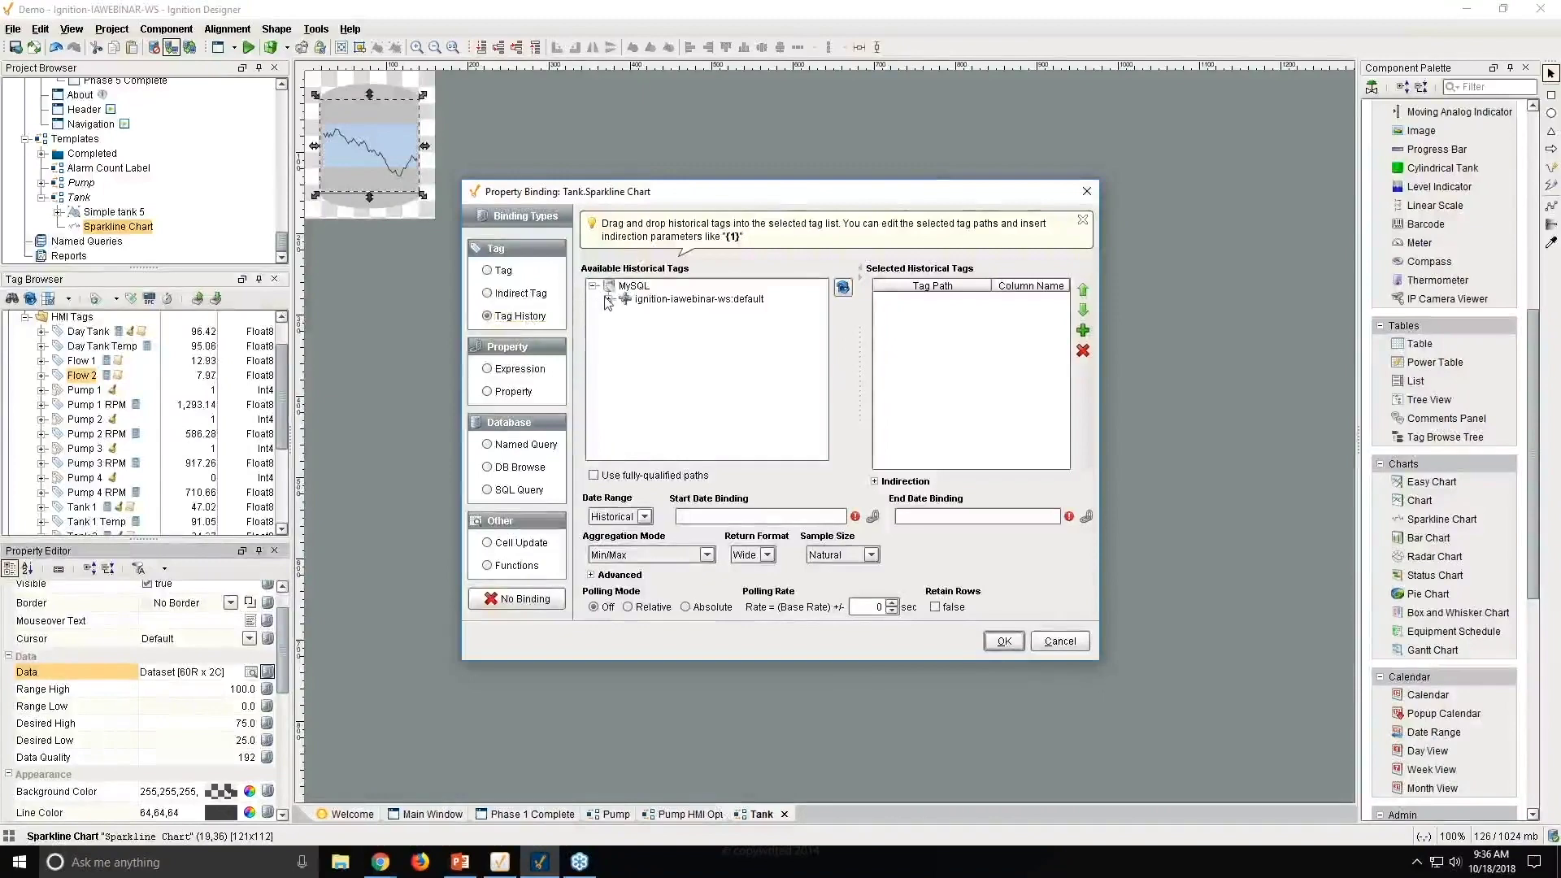
click(608, 298)
click(626, 312)
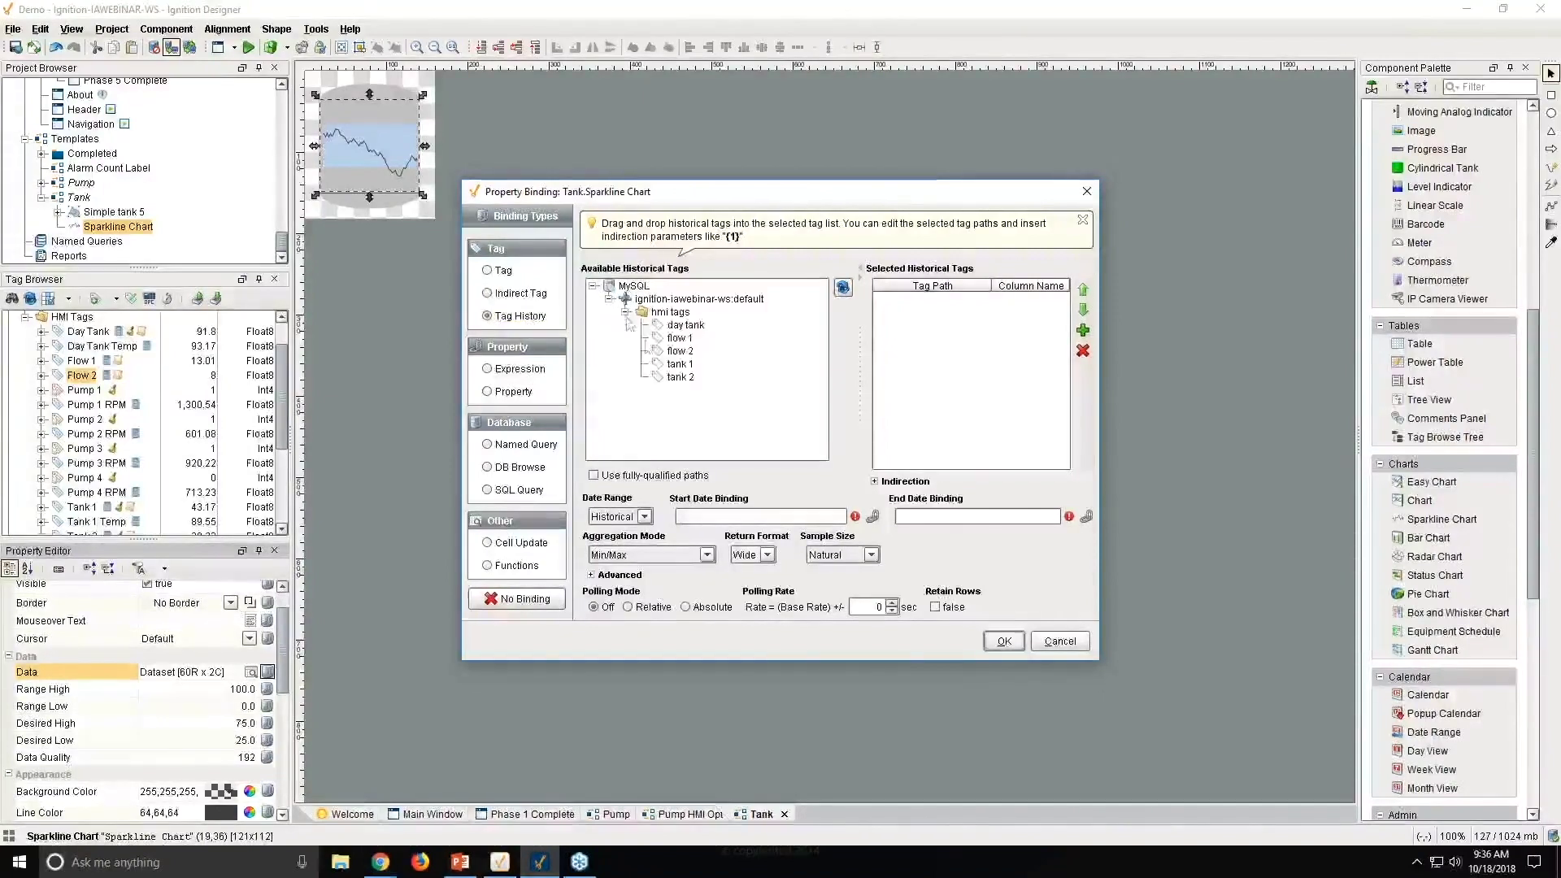
click(680, 364)
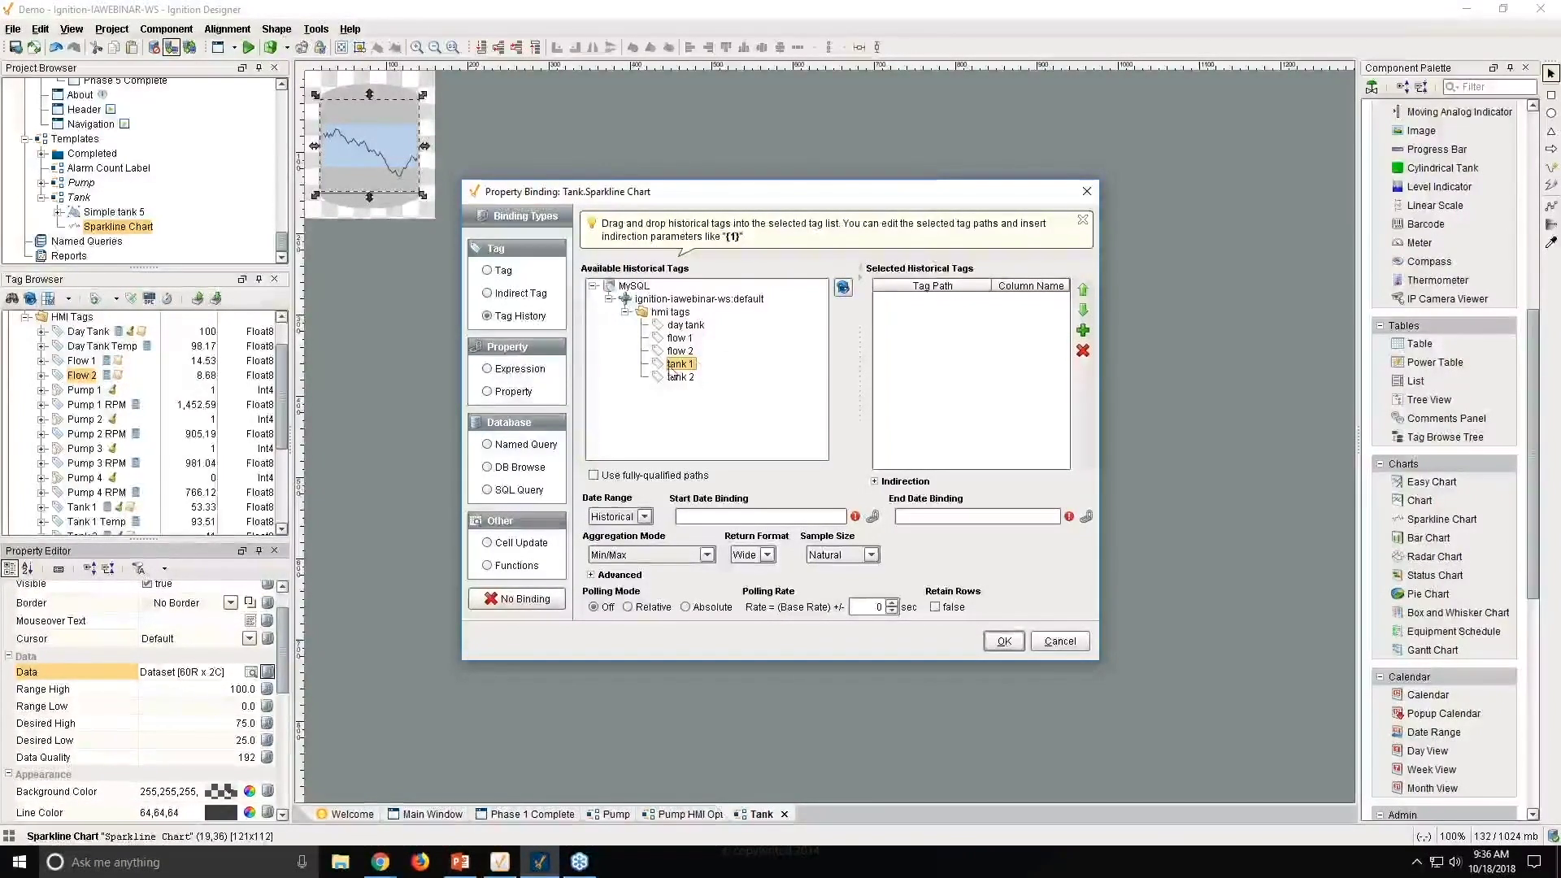
drag(669, 368, 931, 351)
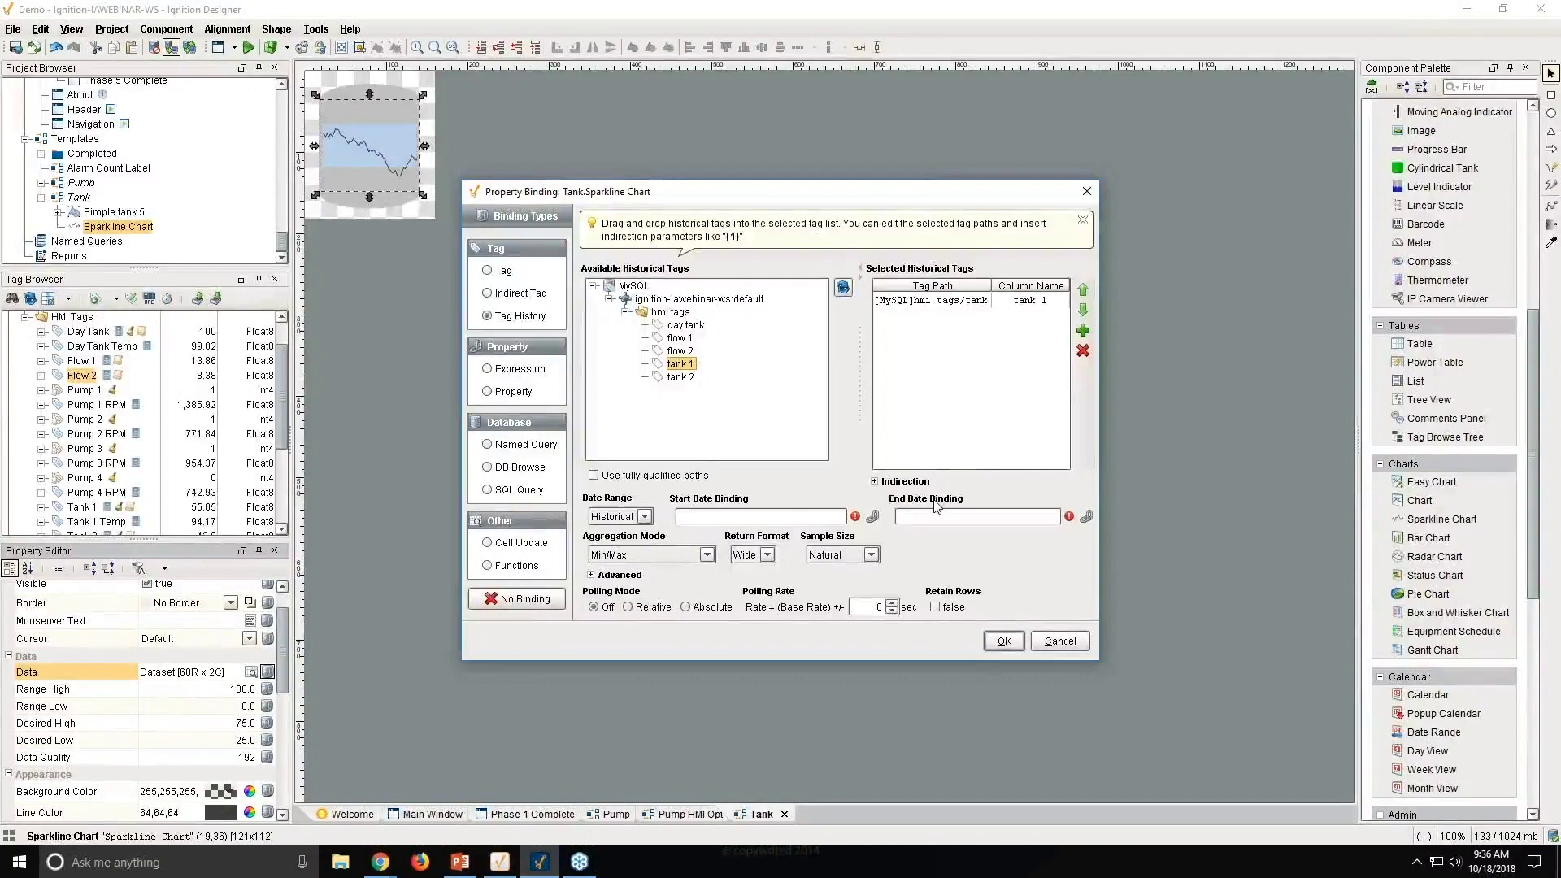
Step: Change the tag path's 'tank 1' to 'tank {1}'
double_click(975, 300)
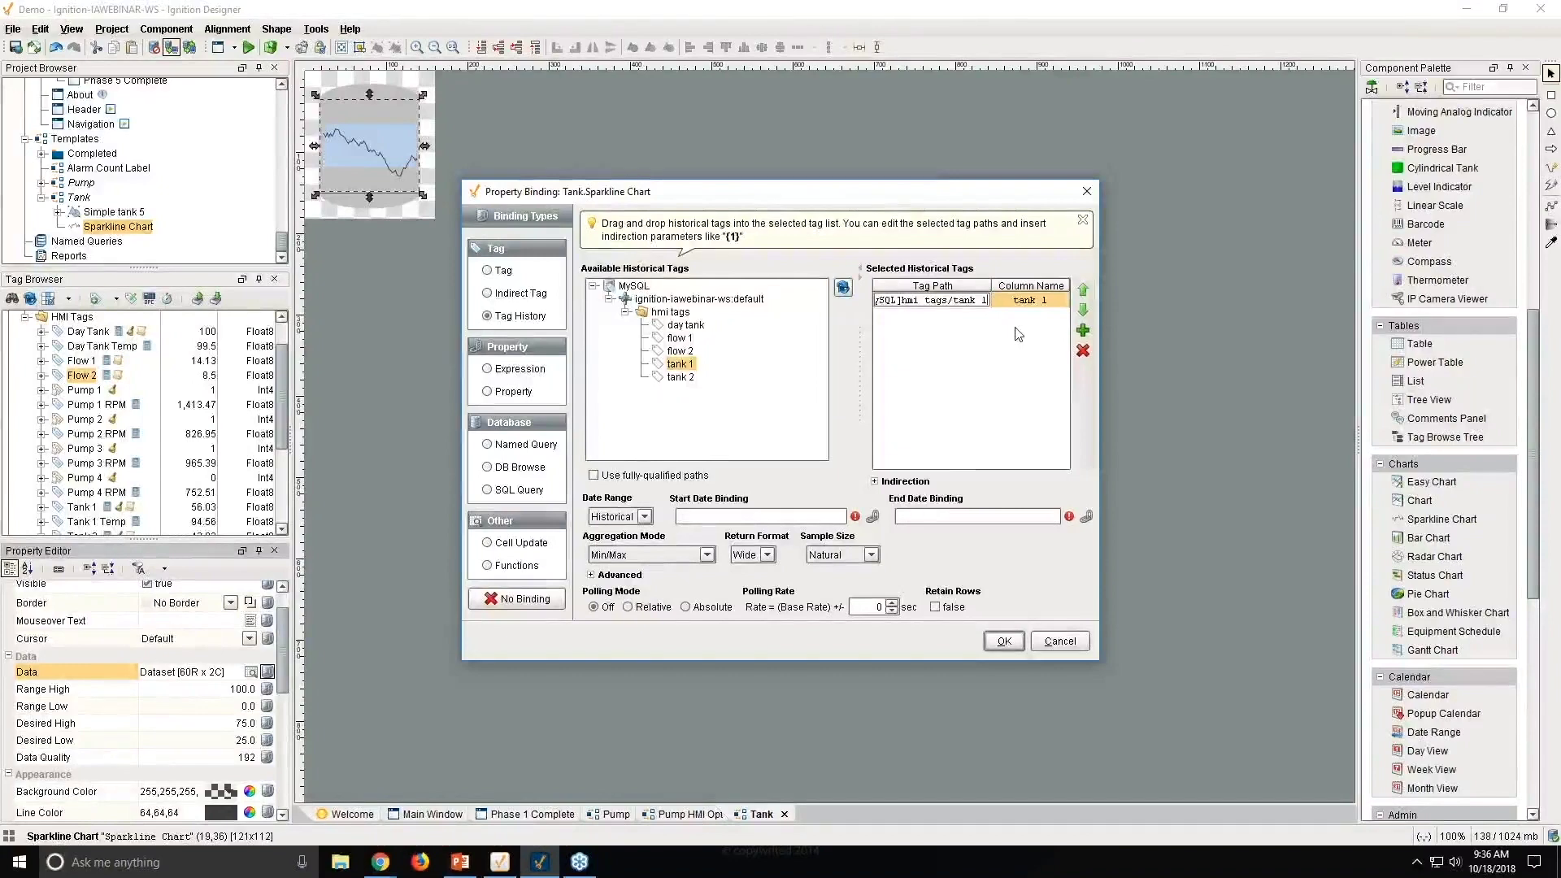
key(Left)
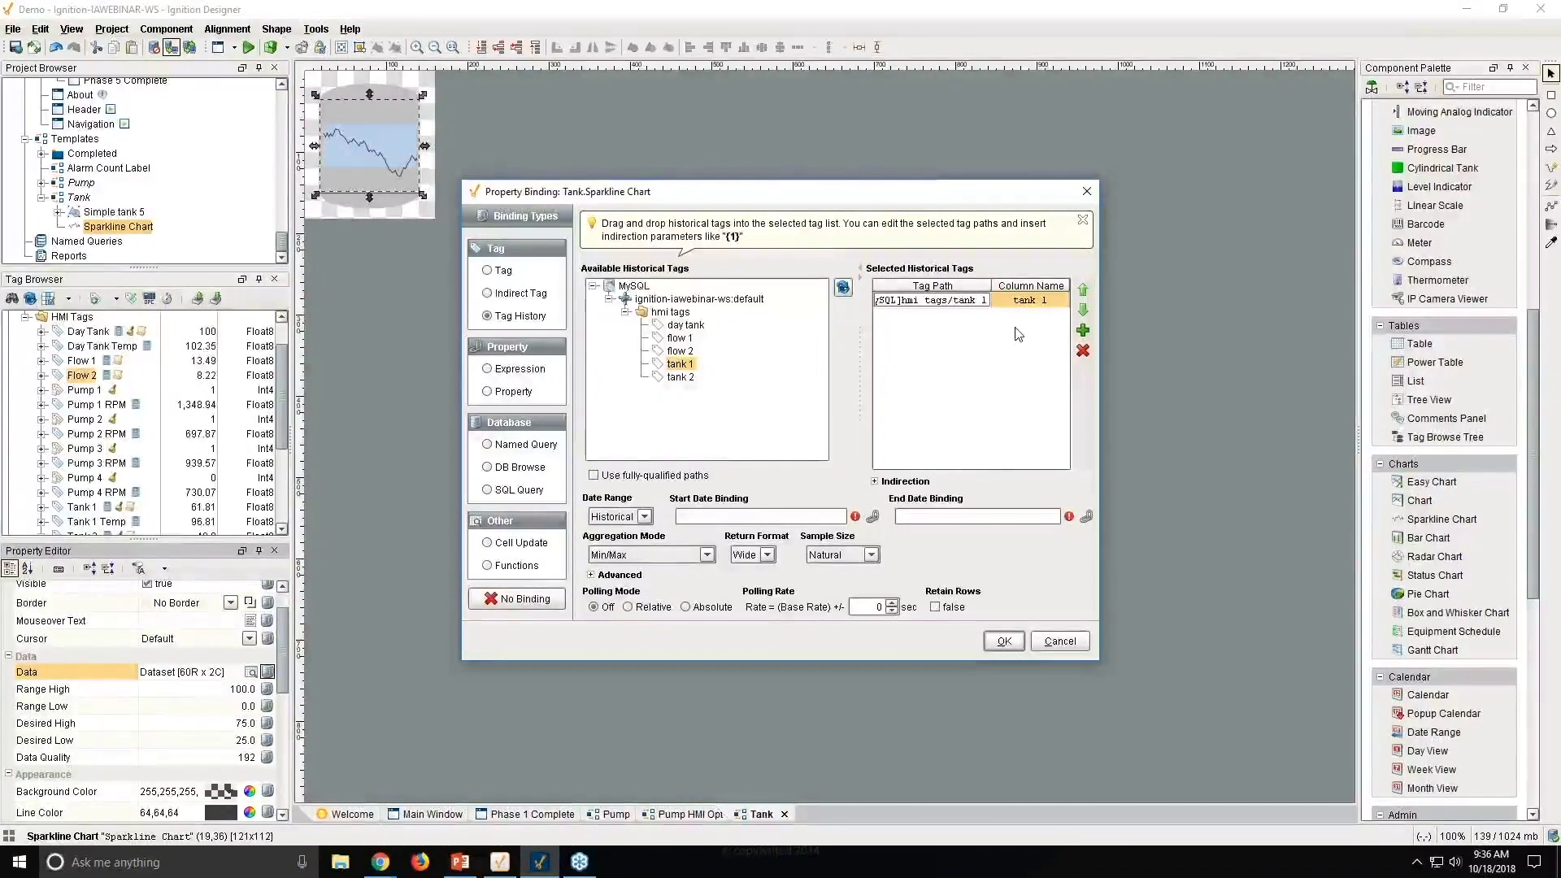
text({)
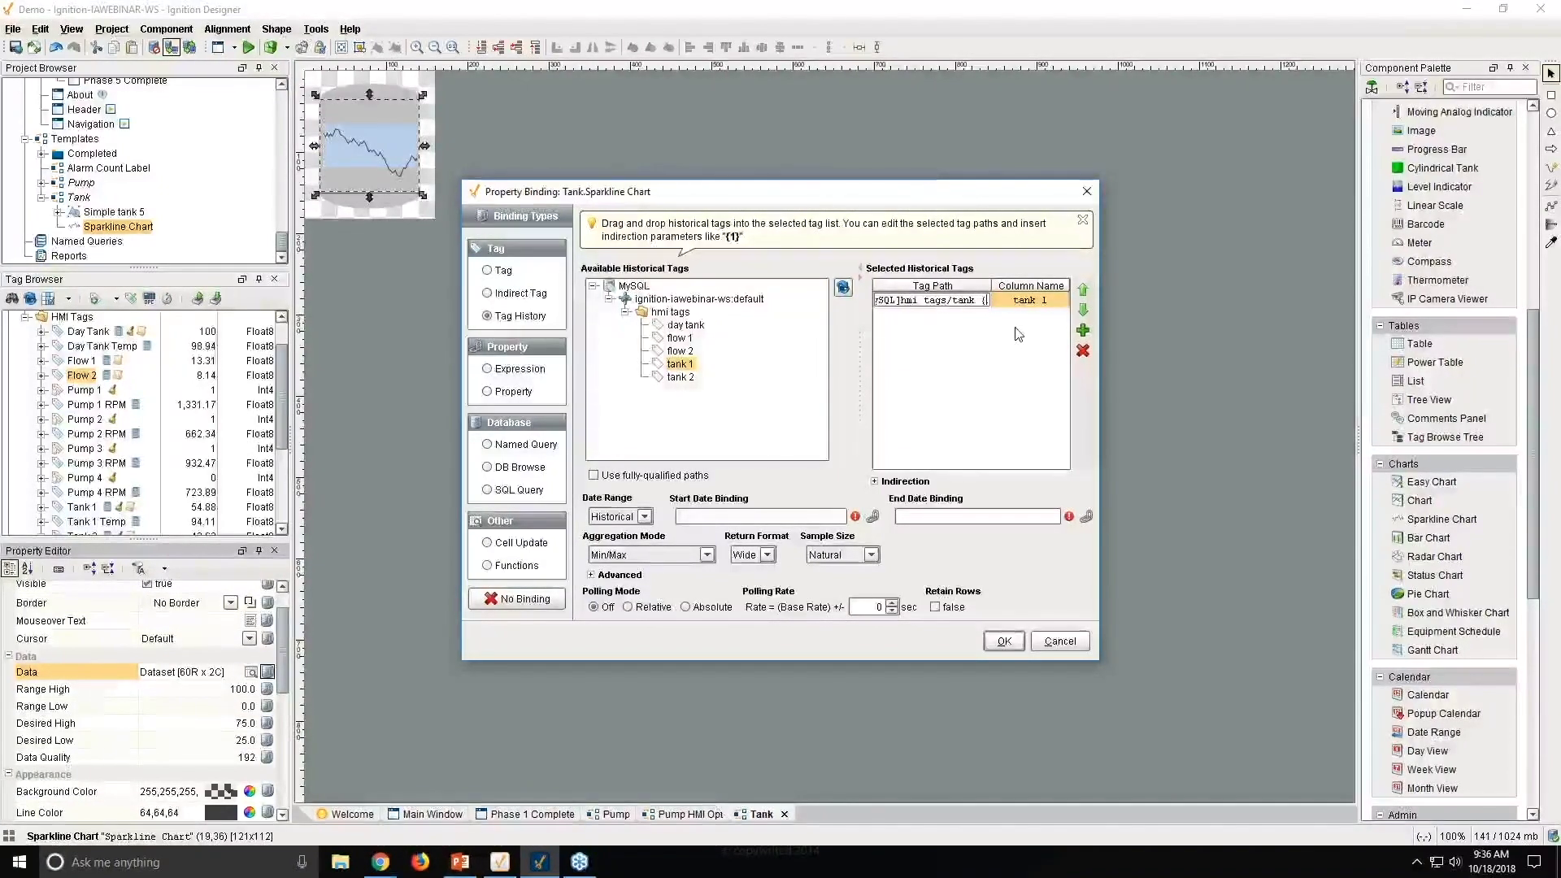
key(Right)
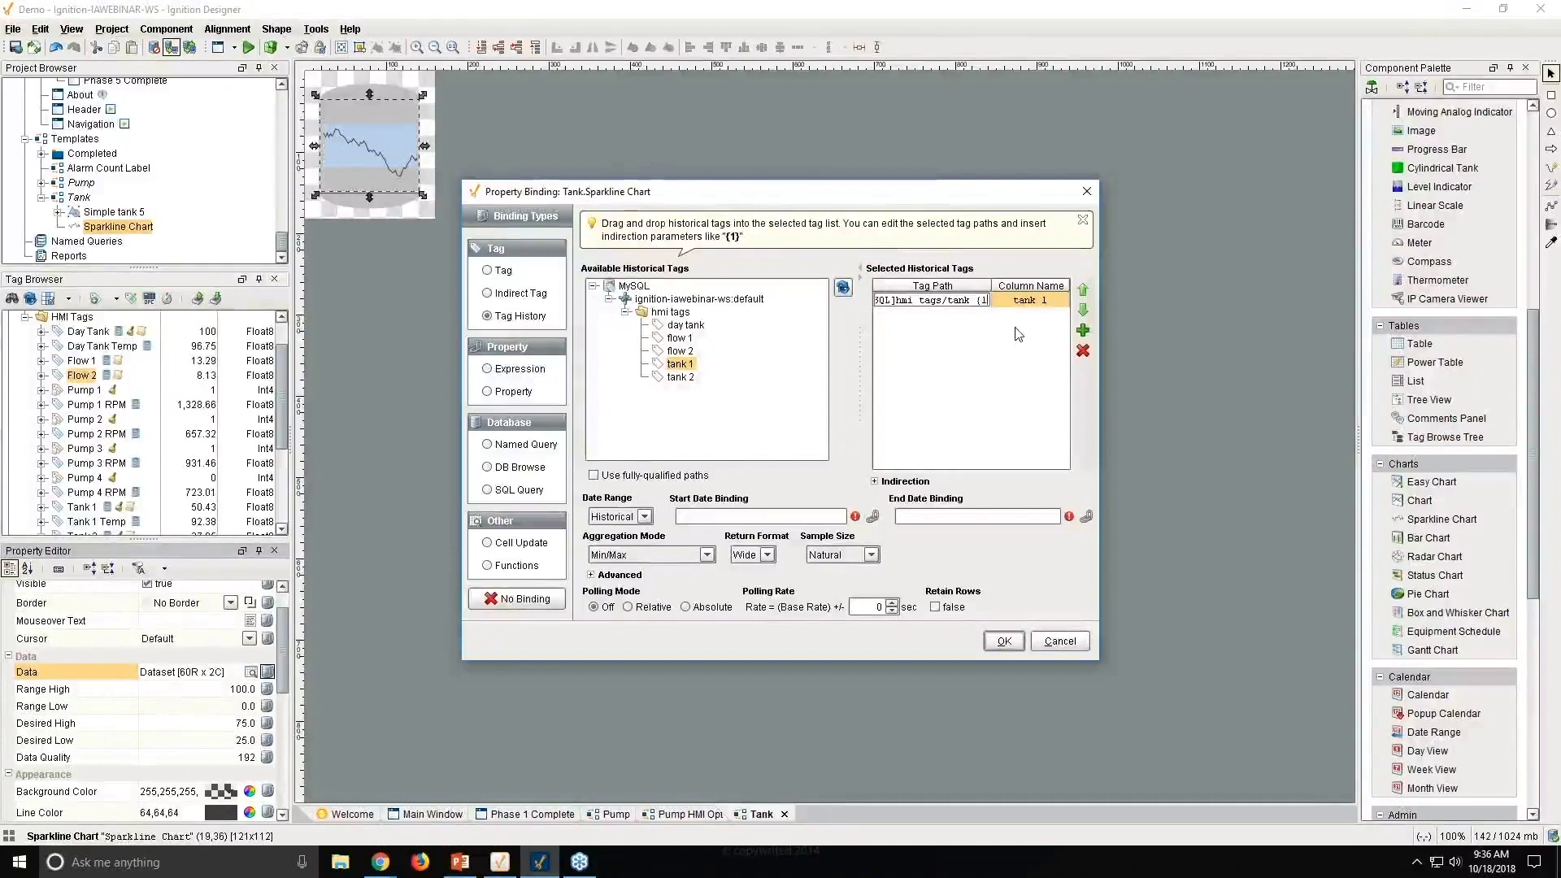
text(})
click(875, 482)
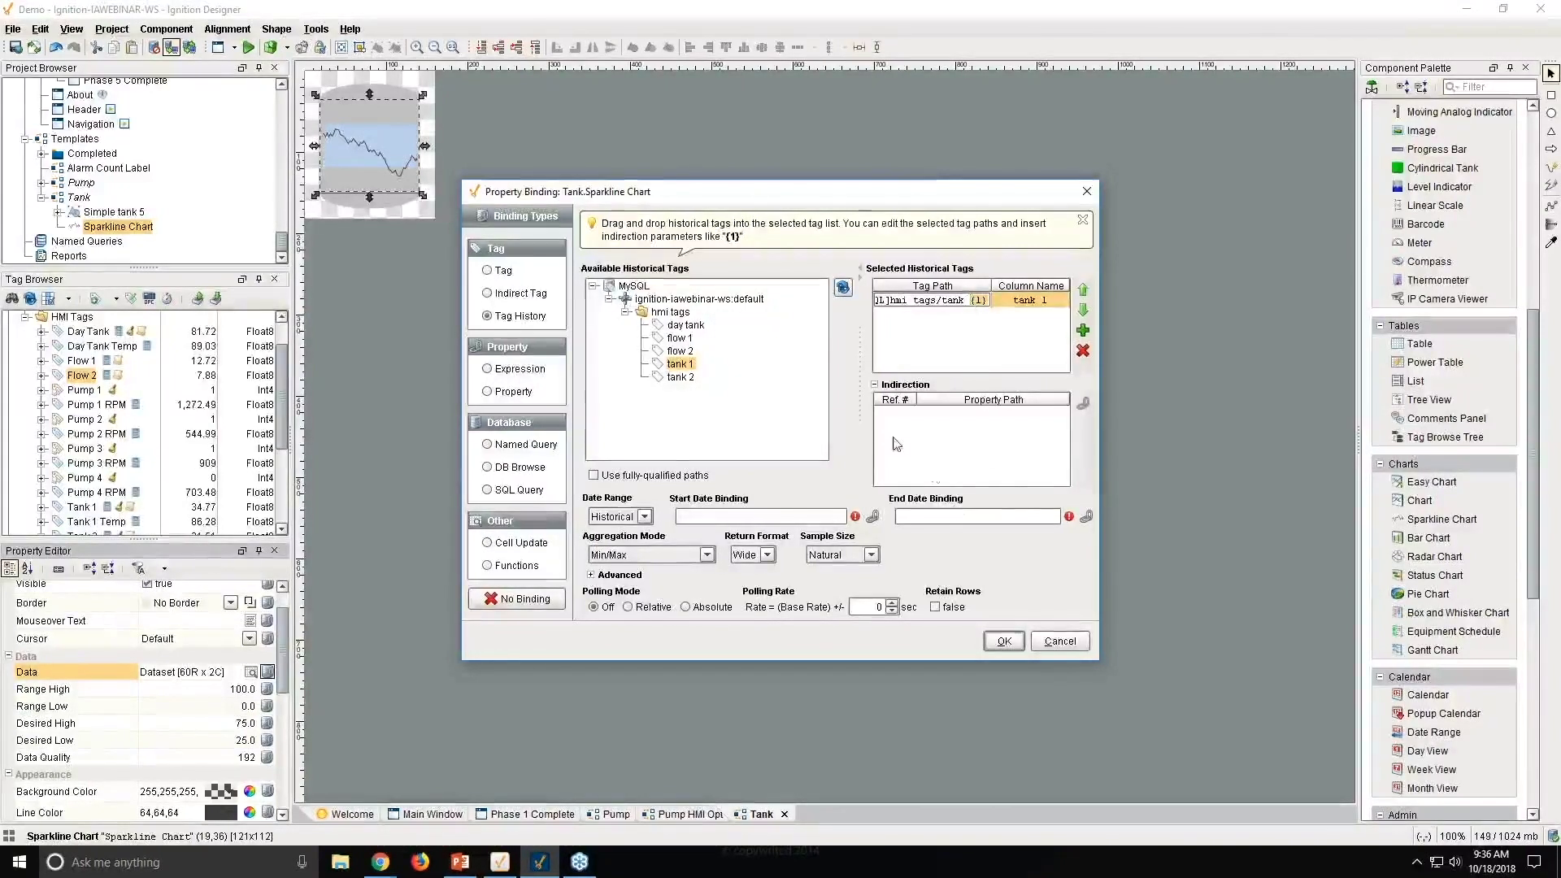
Step: Add indirection reference 1 pointing to the template's Tank.tankNum property
click(982, 315)
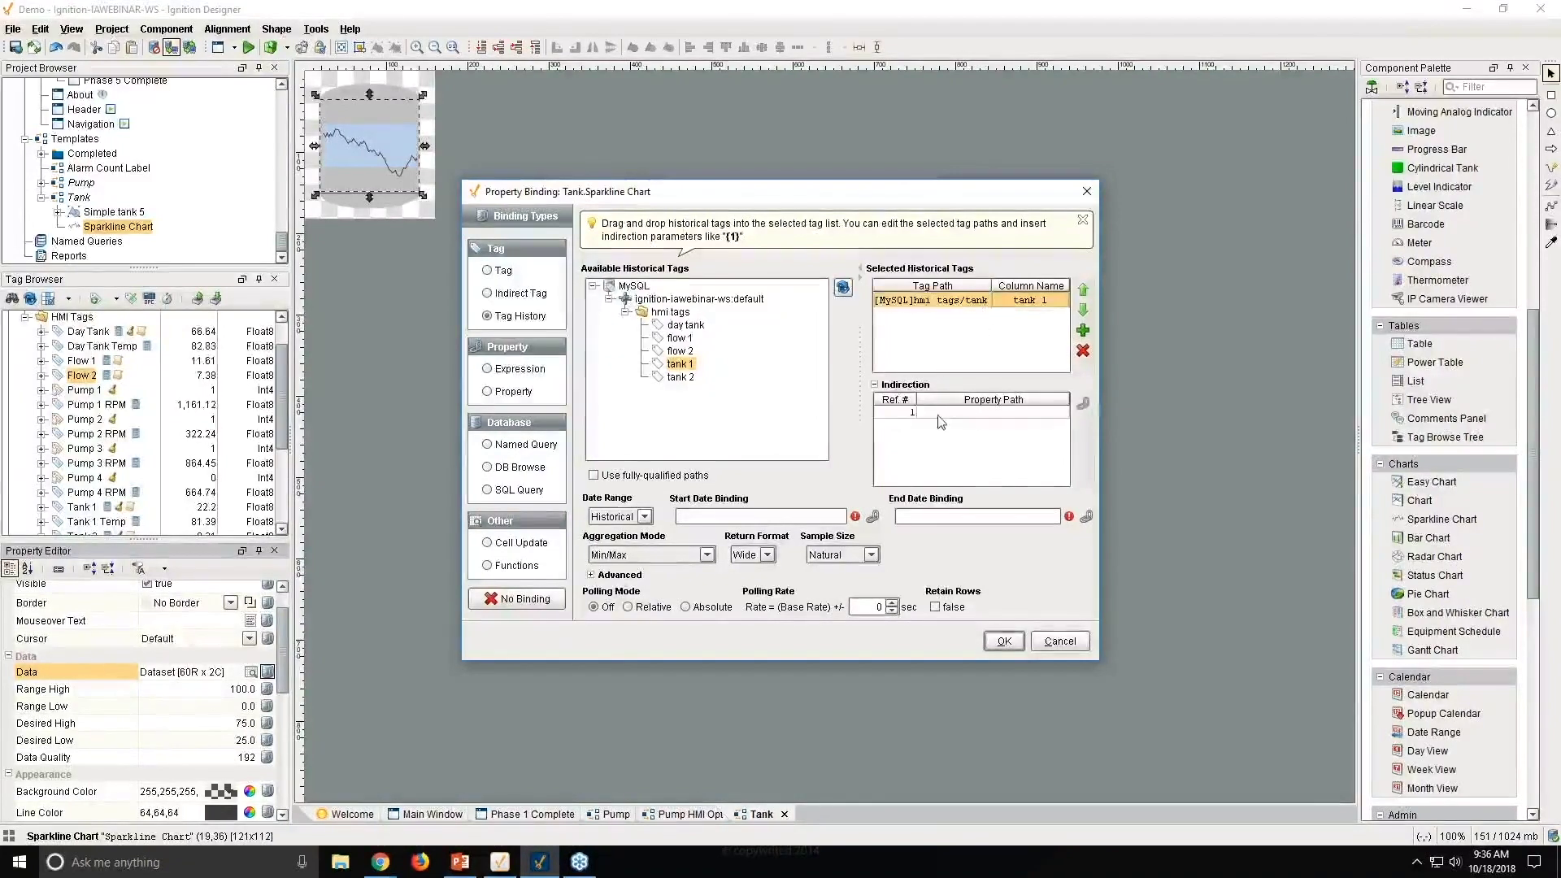
click(1048, 415)
click(1082, 403)
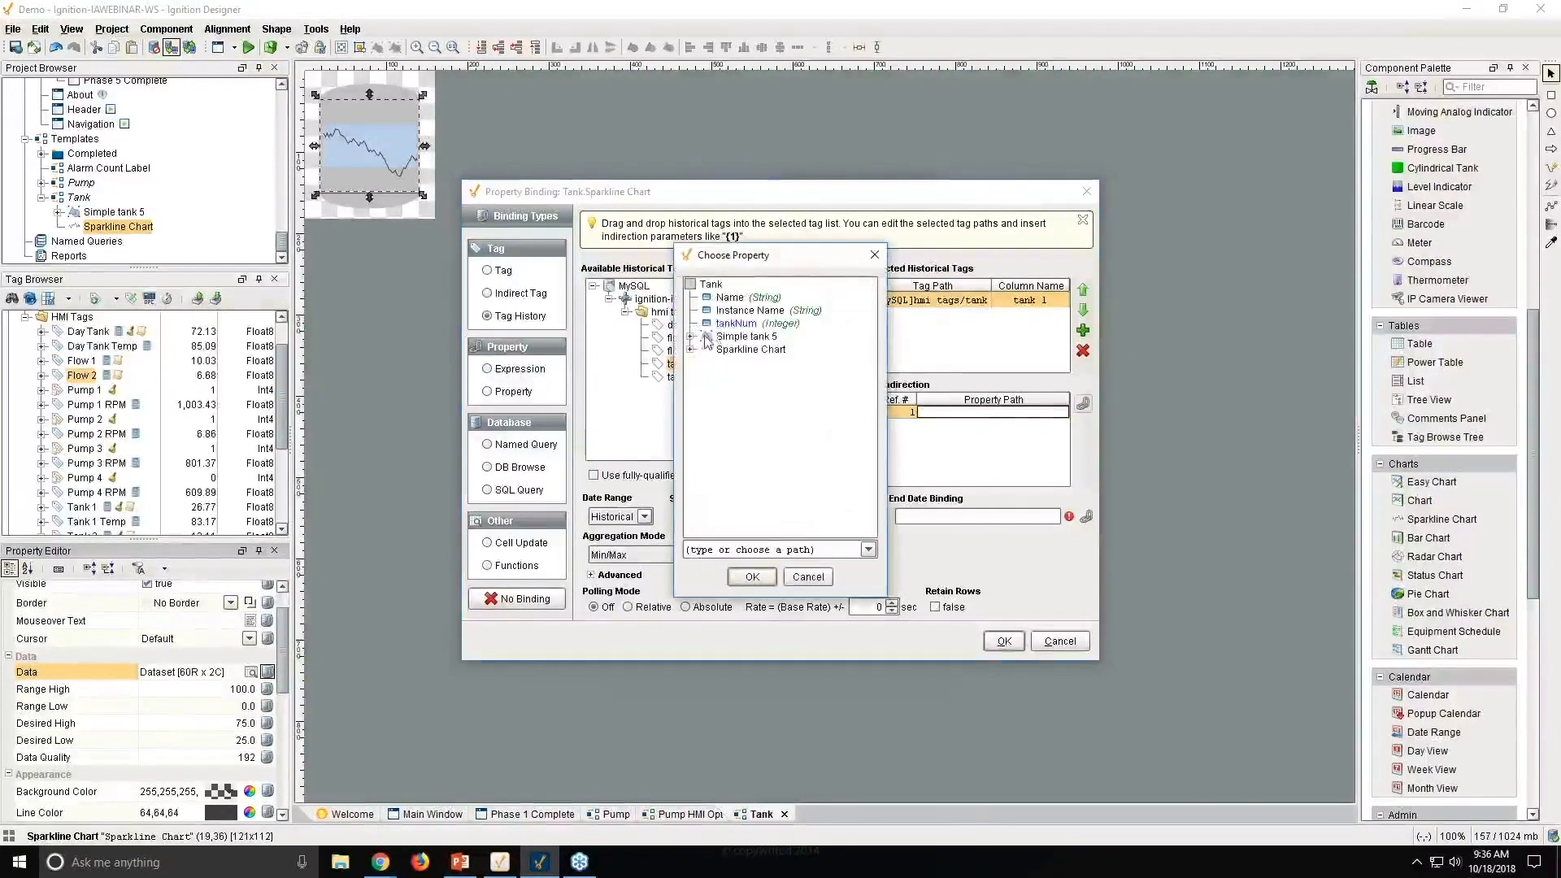
click(735, 322)
click(773, 576)
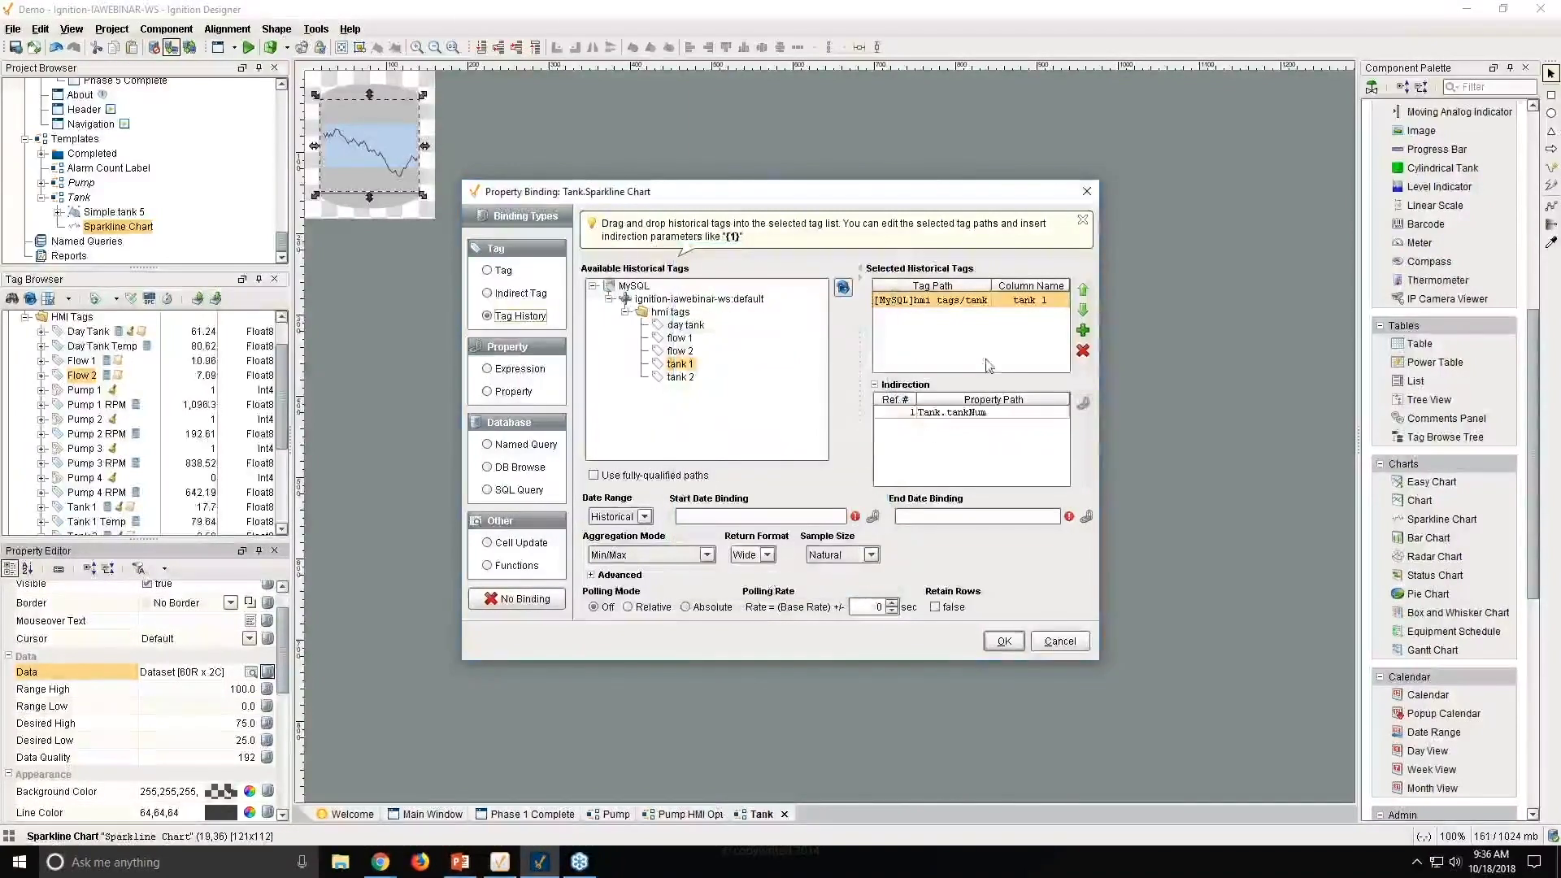
Step: Rename the column to 'tank', use Realtime most recent 10 min, polling Absolute every 5 sec
double_click(1059, 302)
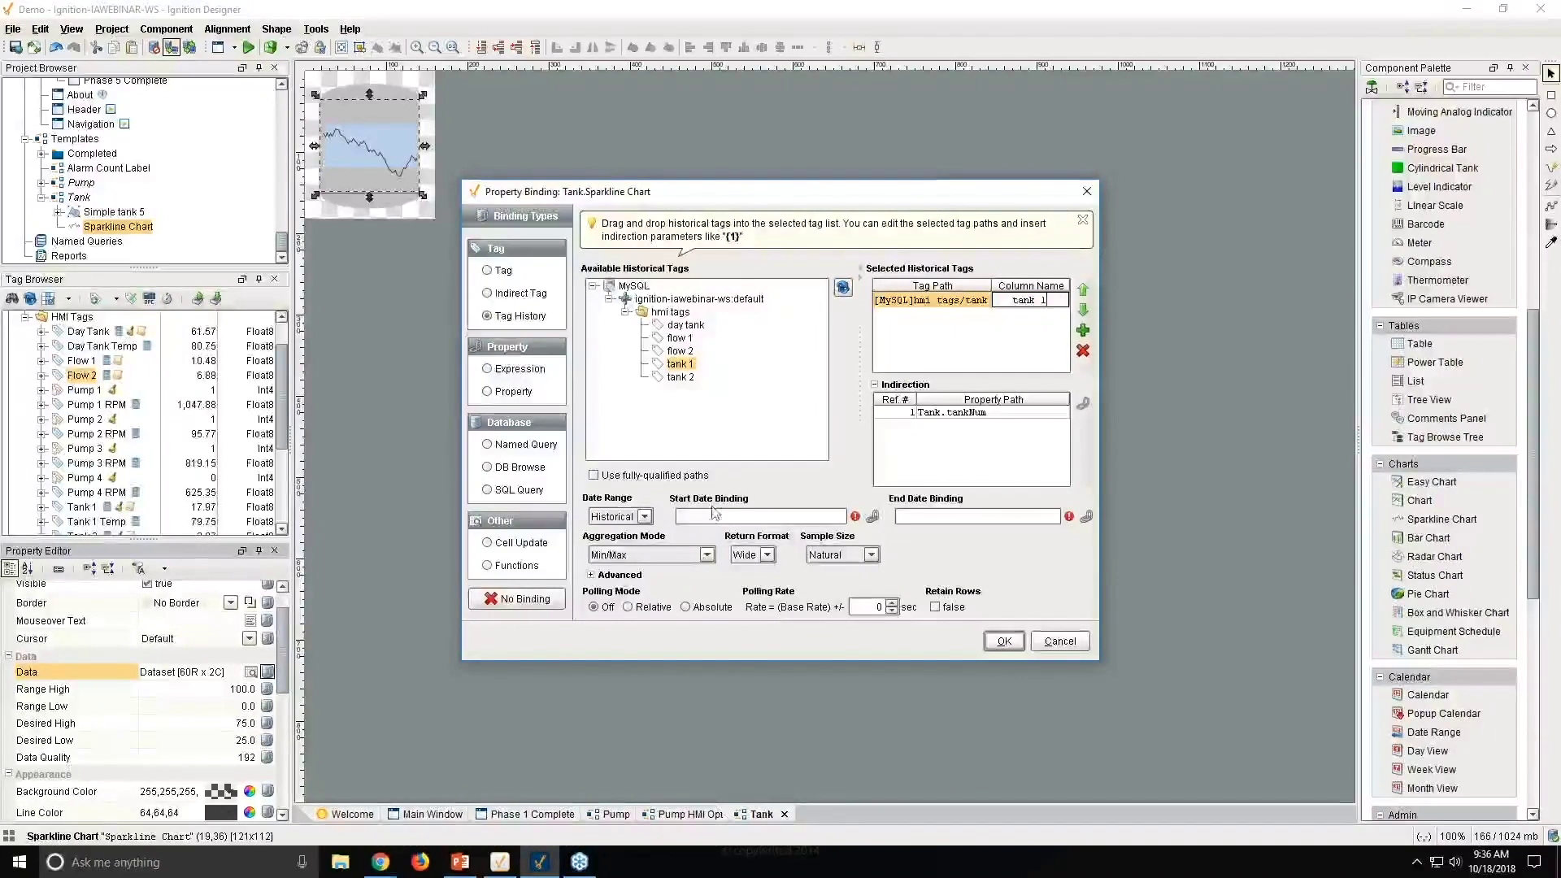
key(BackSpace)
key(BackSpace)
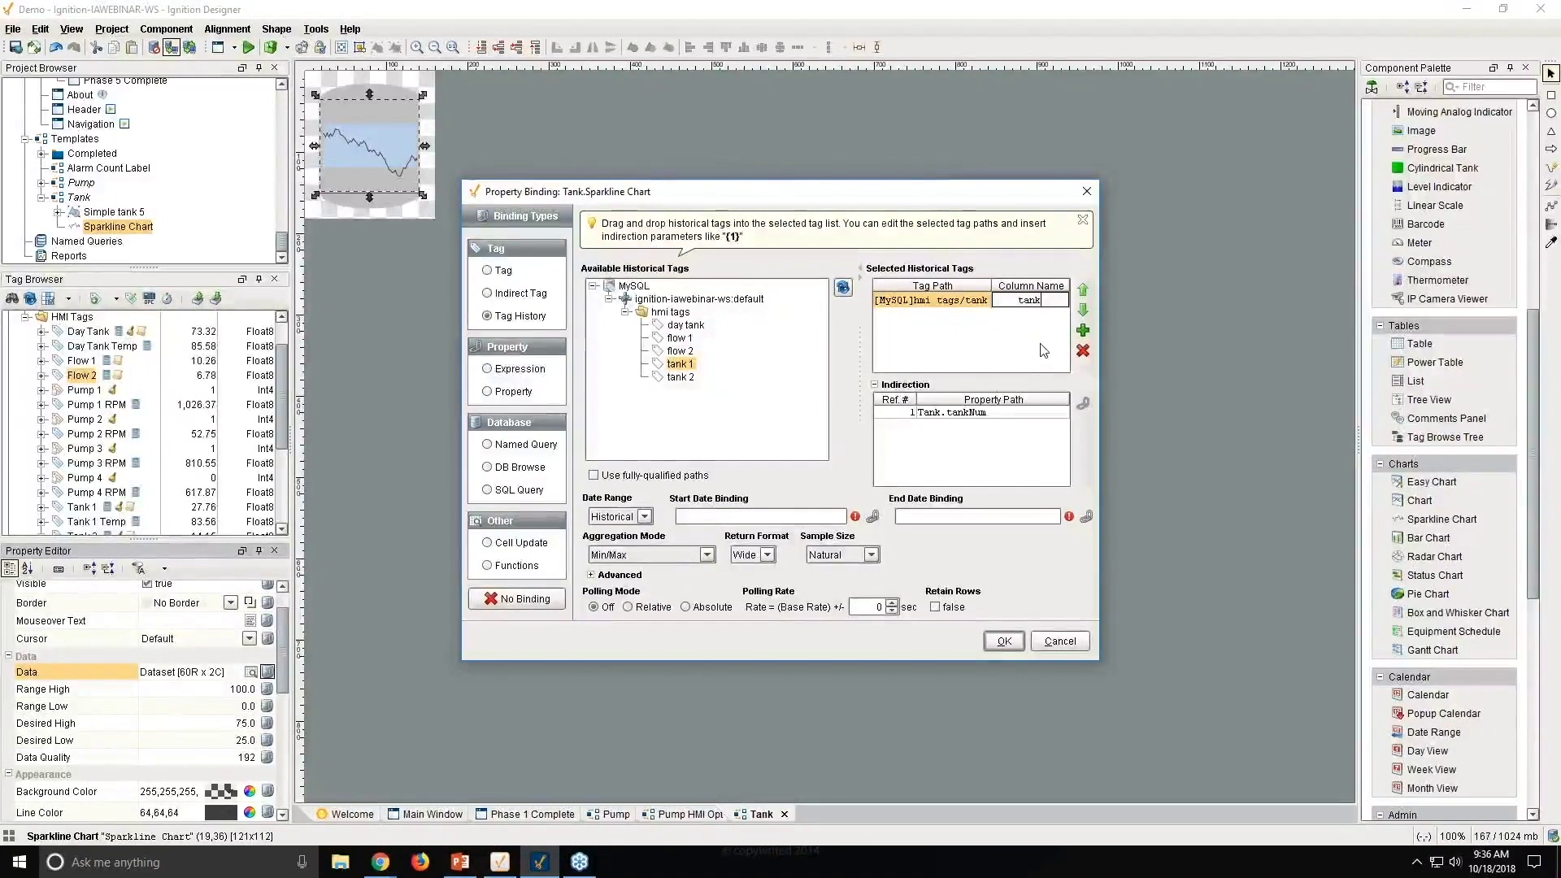
key(Return)
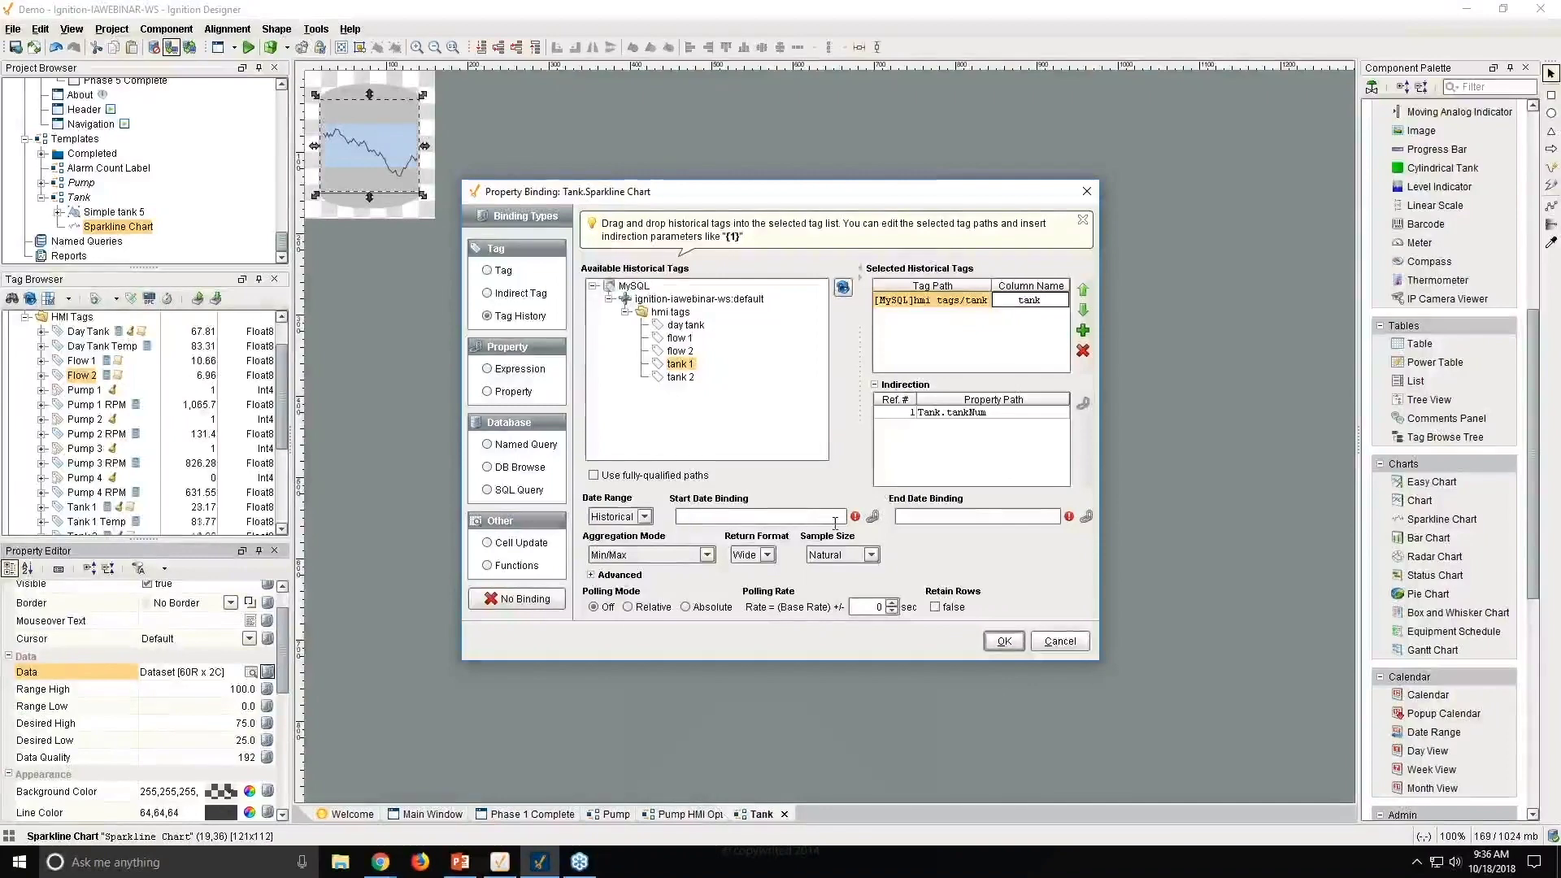
click(626, 517)
click(616, 547)
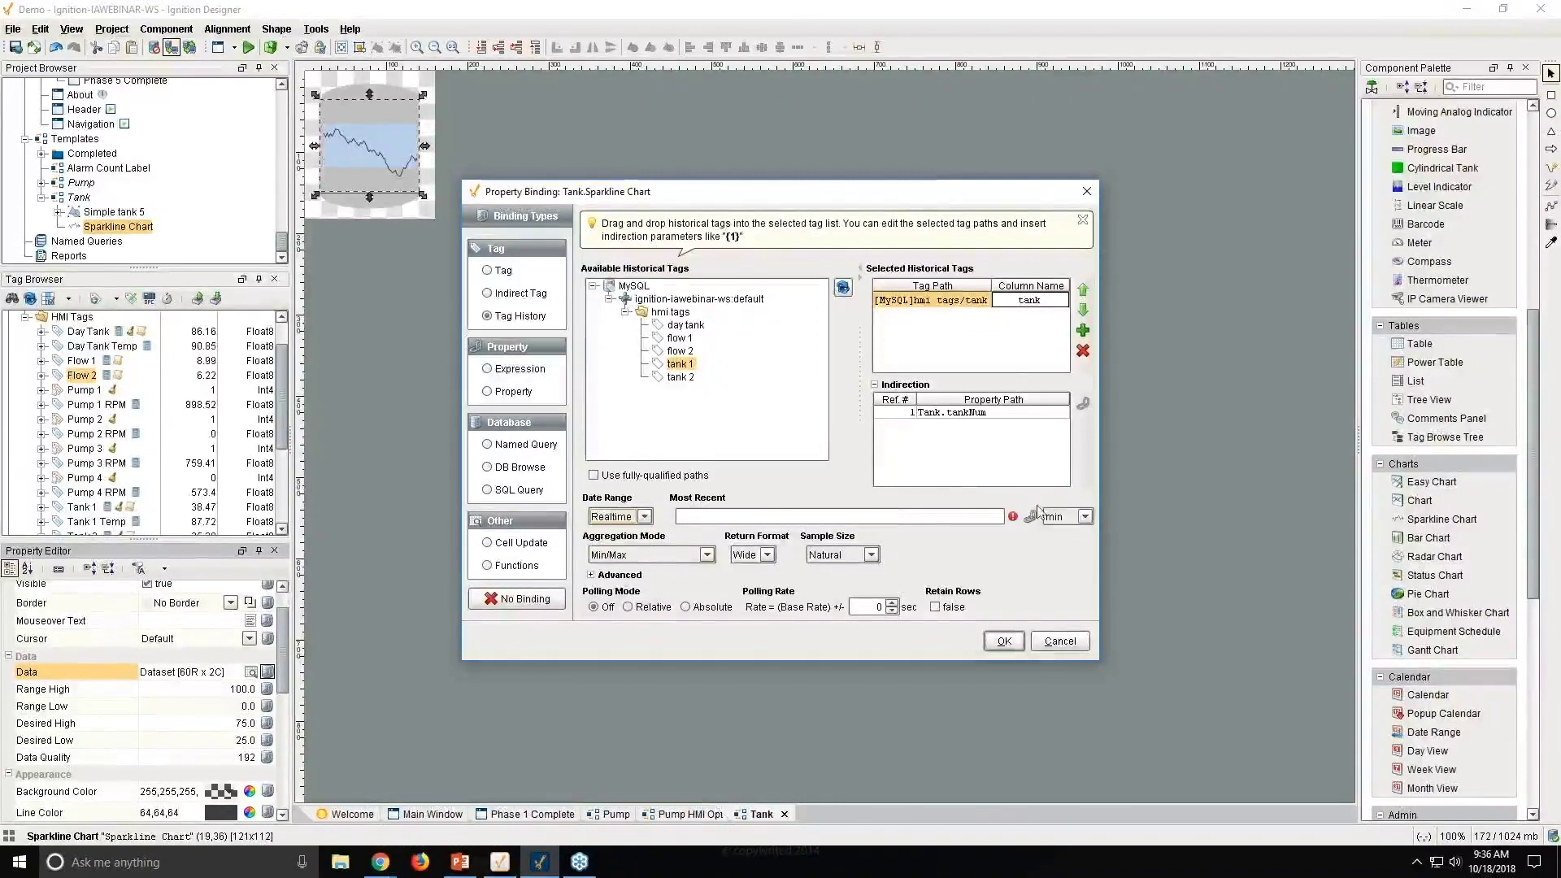
click(938, 518)
text(0)
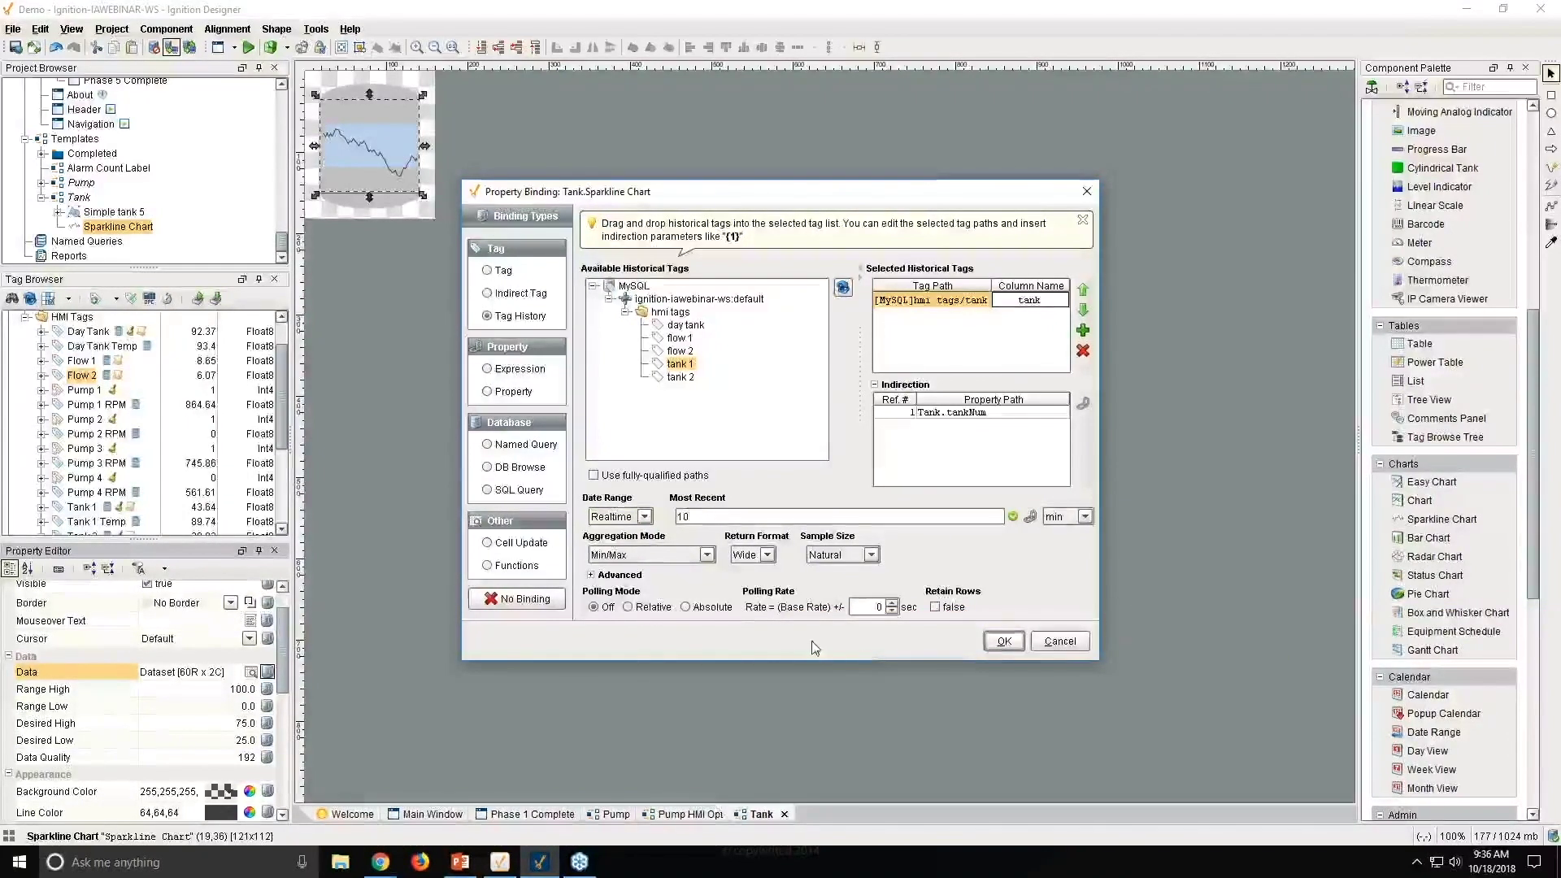
click(685, 607)
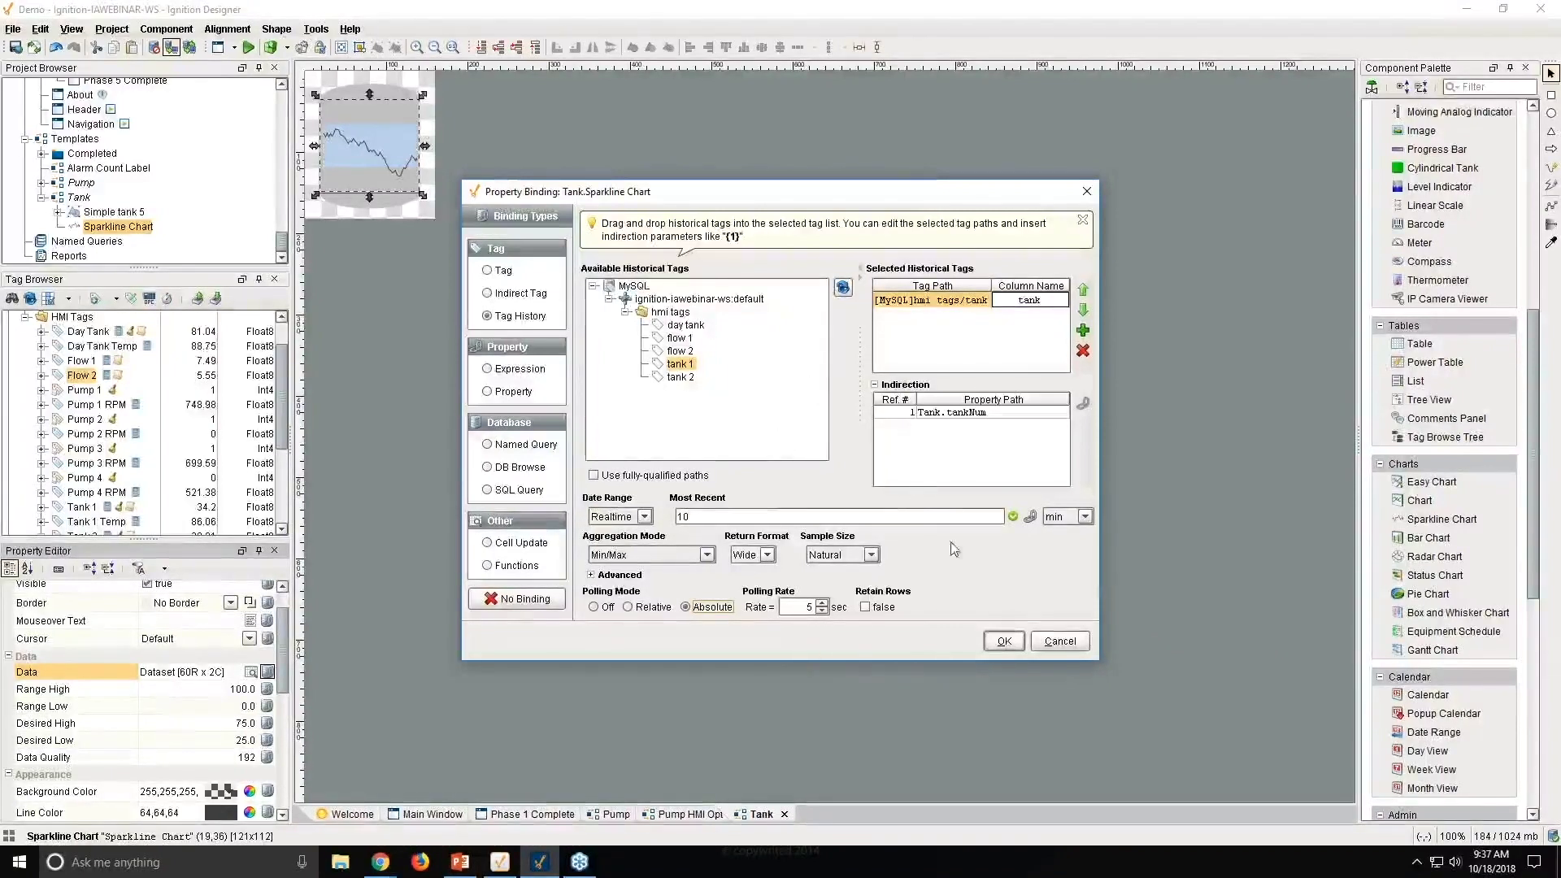
Step: Set the Tank template's tankNum parameter to 1 and save the project
click(1005, 641)
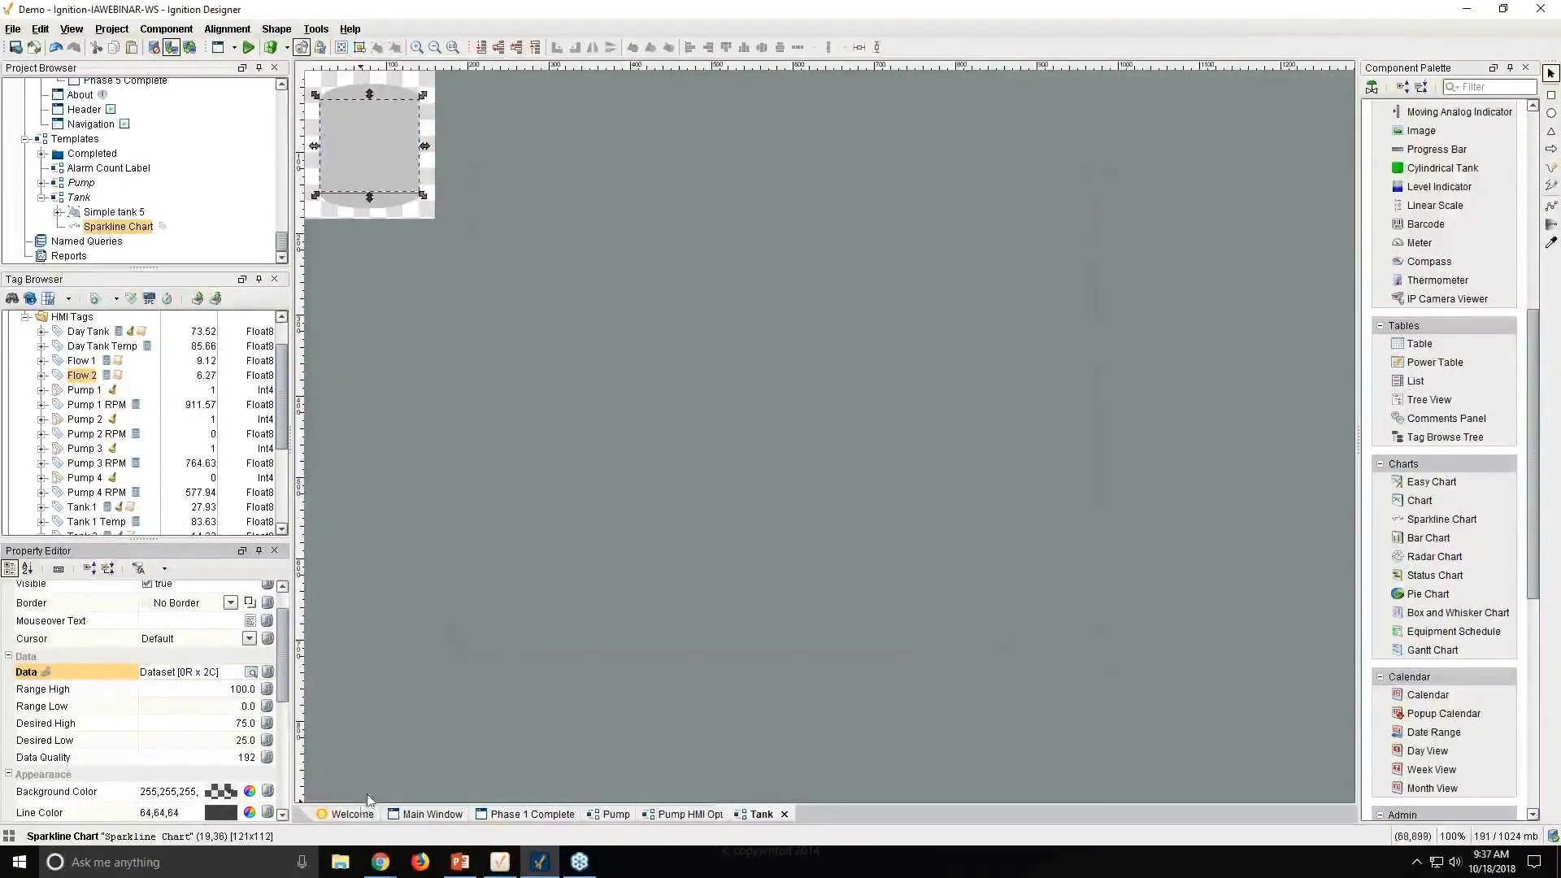
scroll(225, 735, down, 5)
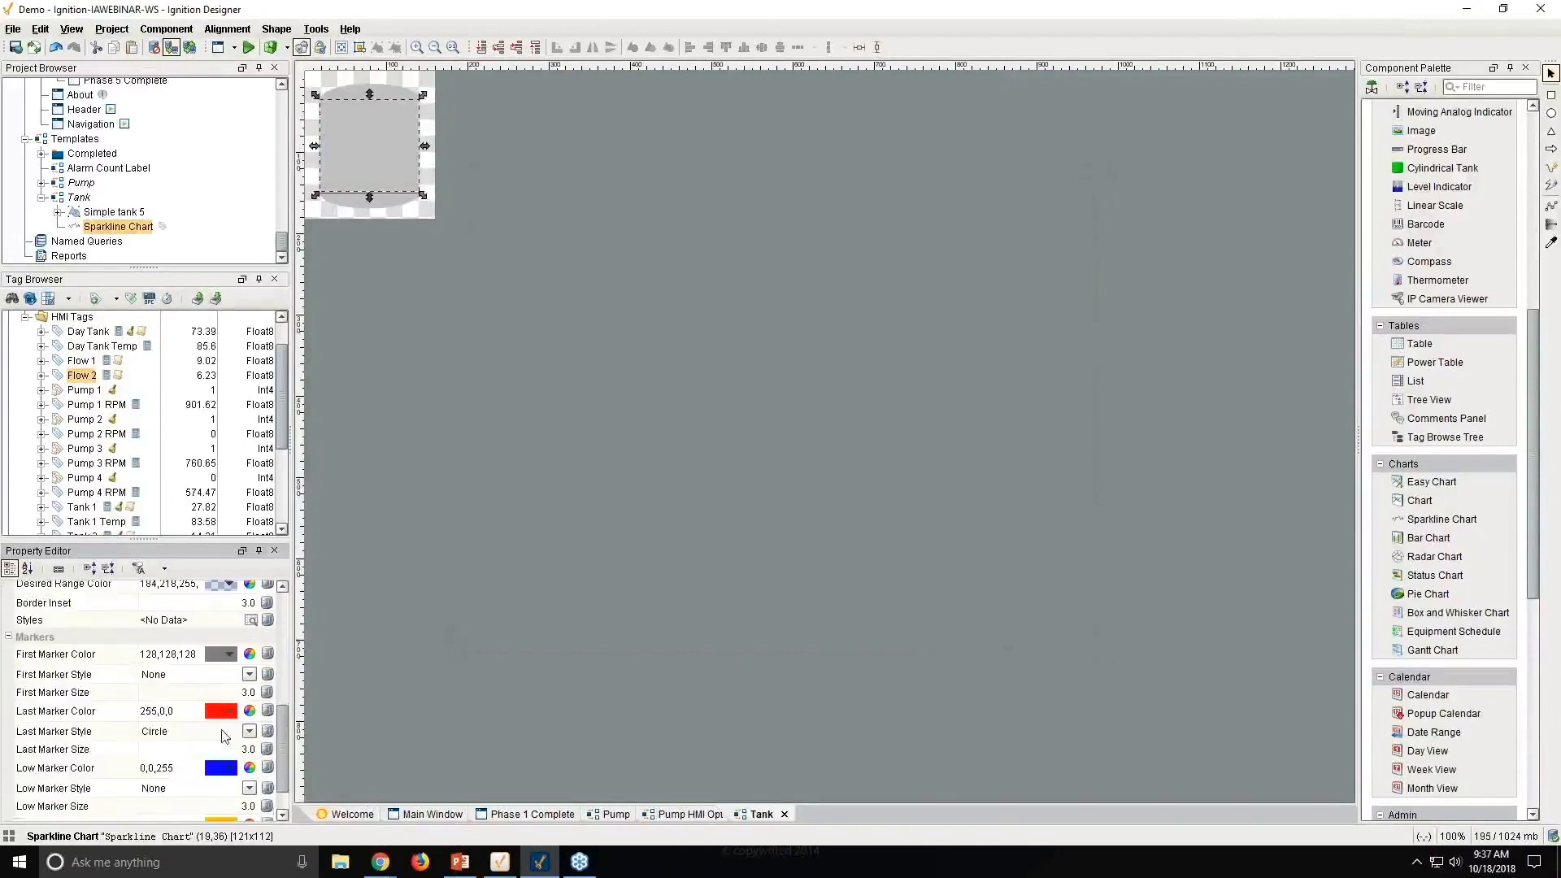
scroll(225, 735, down, 2)
click(467, 359)
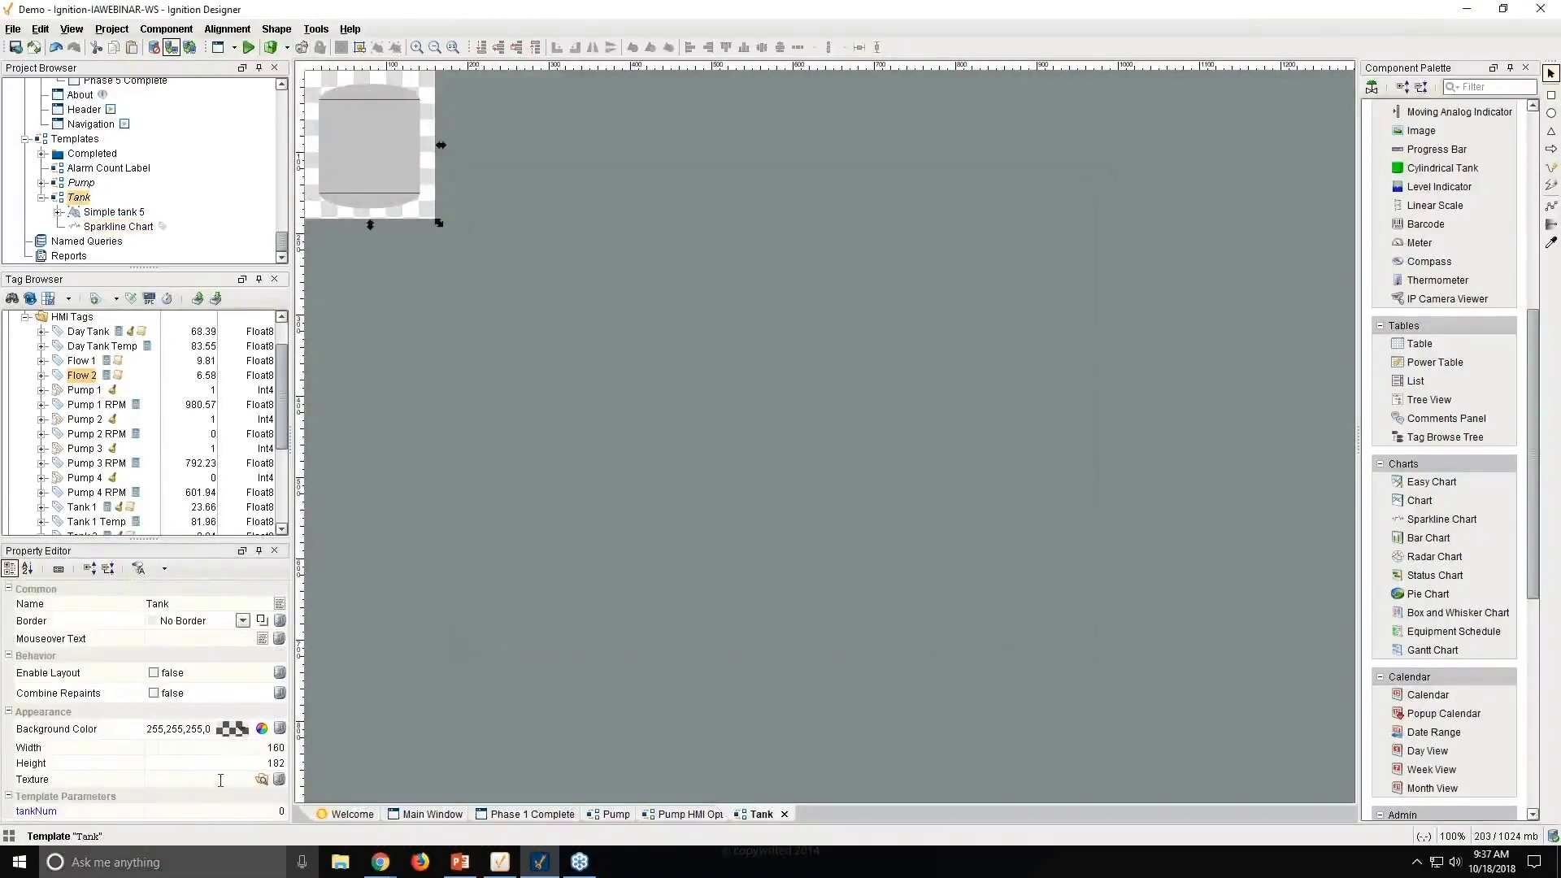
click(206, 812)
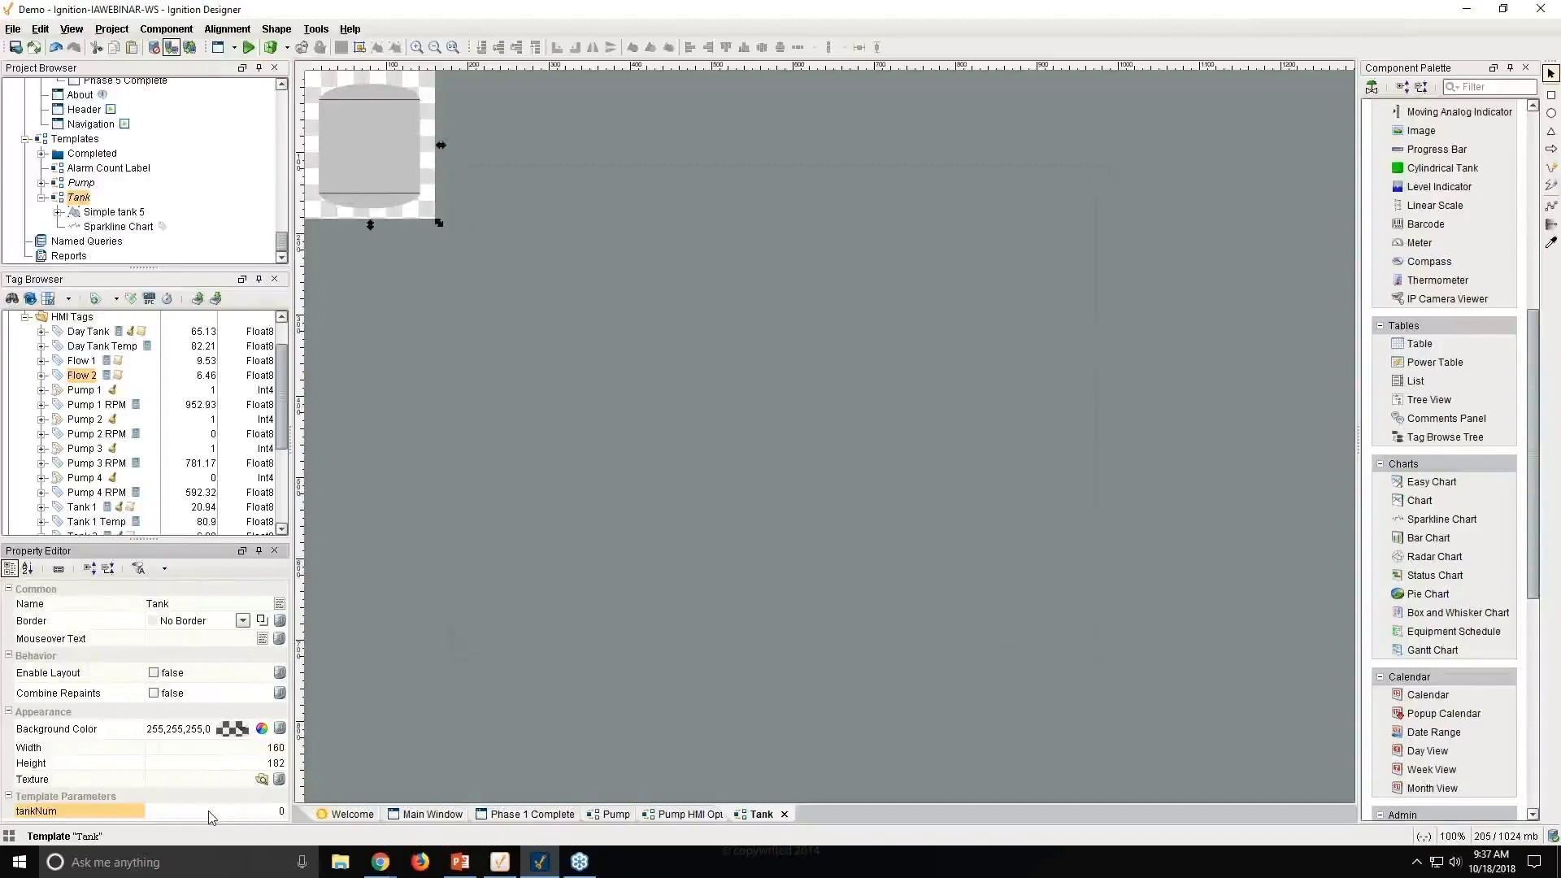
text(1)
key(Return)
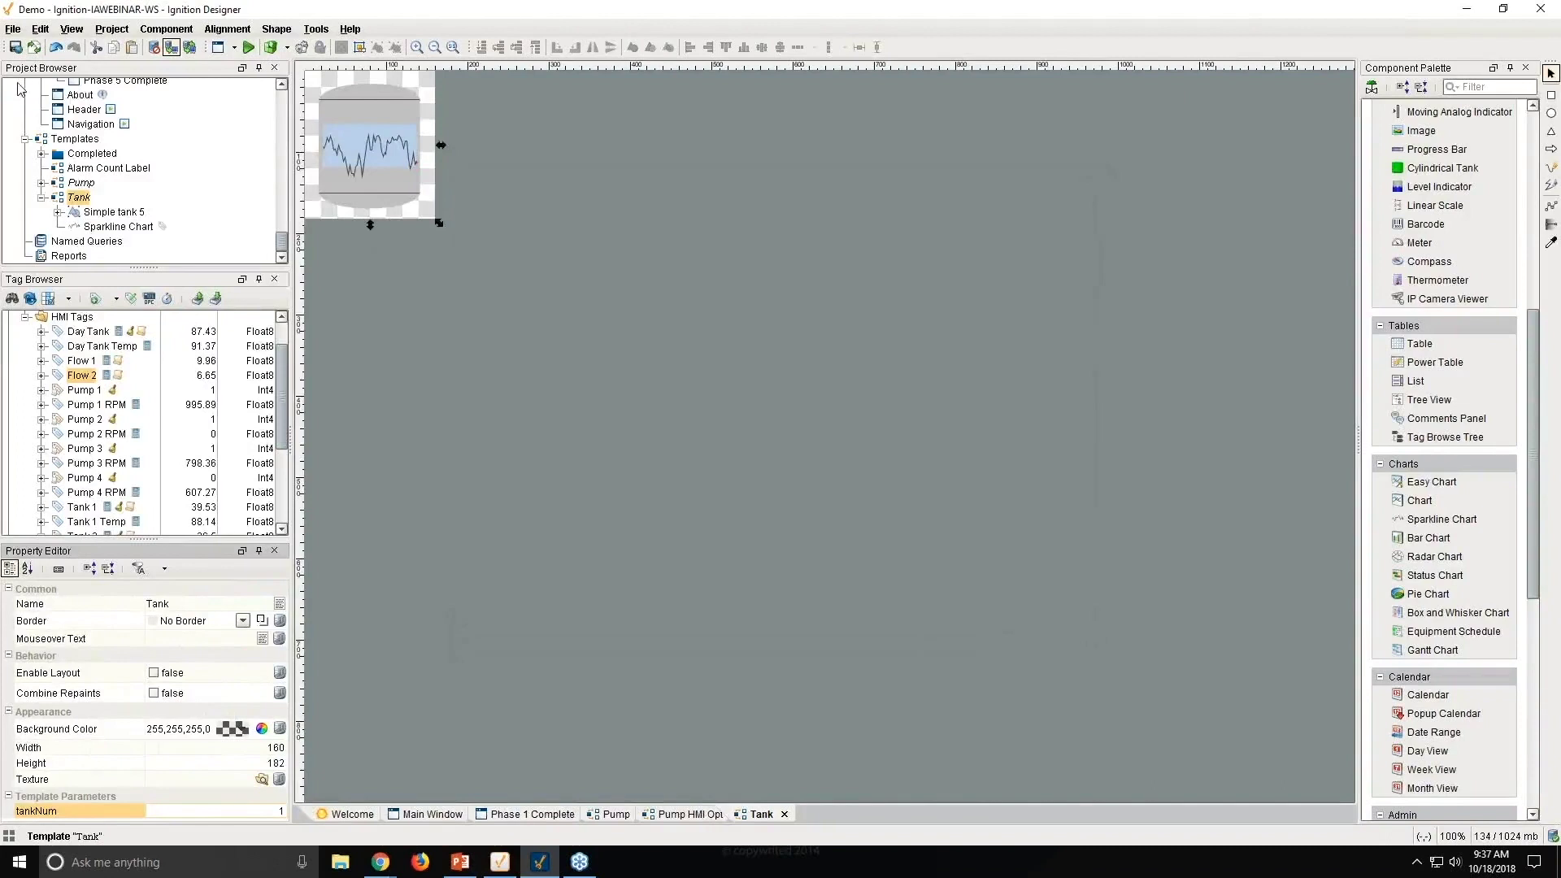
click(16, 46)
Step: Delete Tank 1's cylinder from the Phase 1 Complete window
click(527, 814)
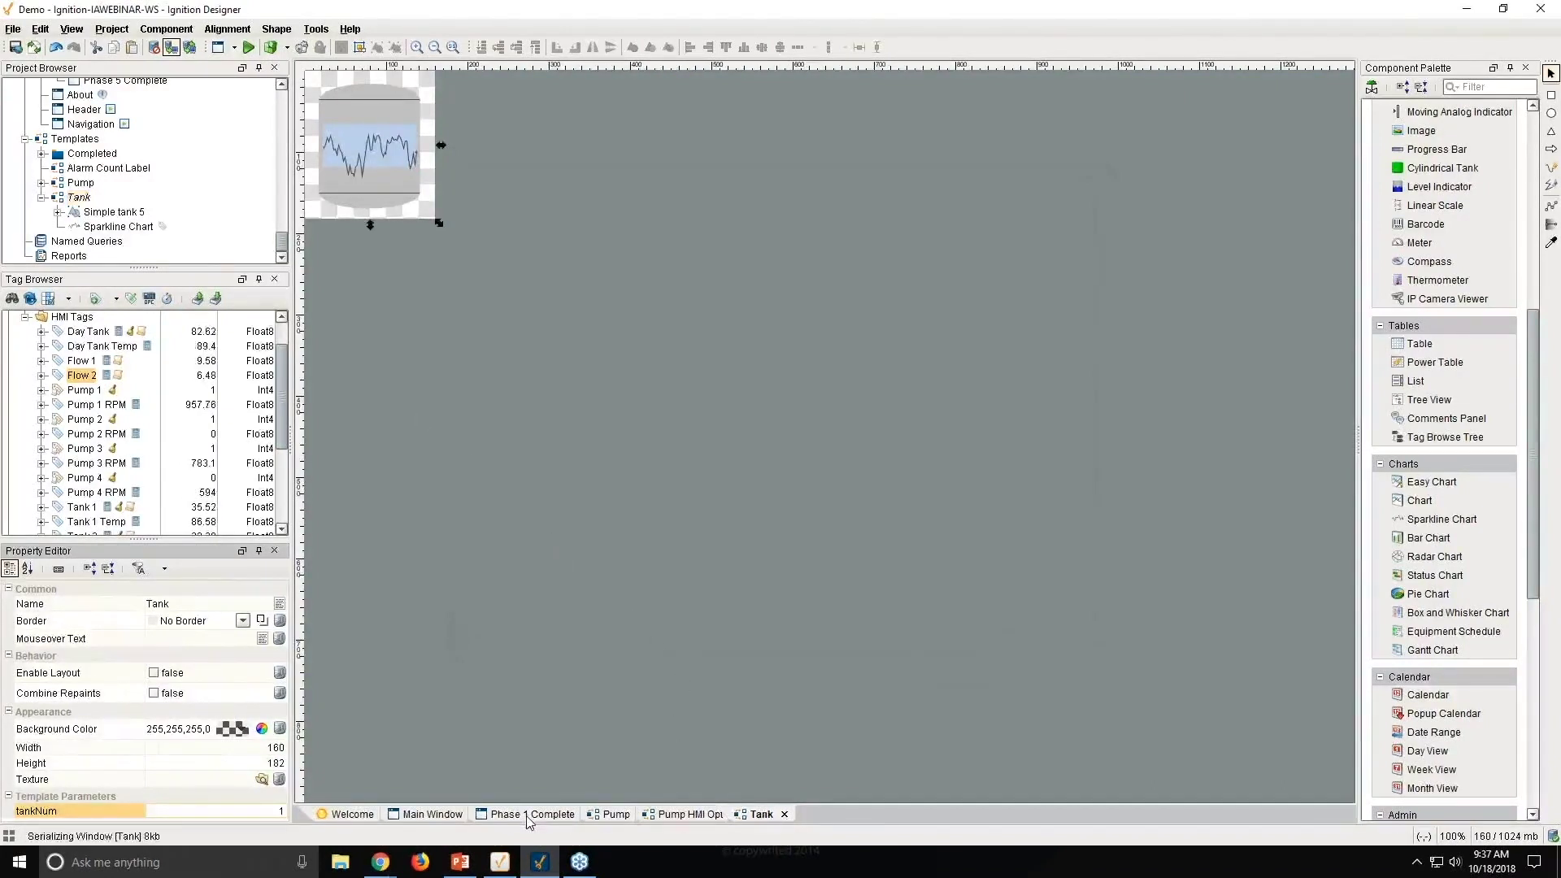
click(484, 220)
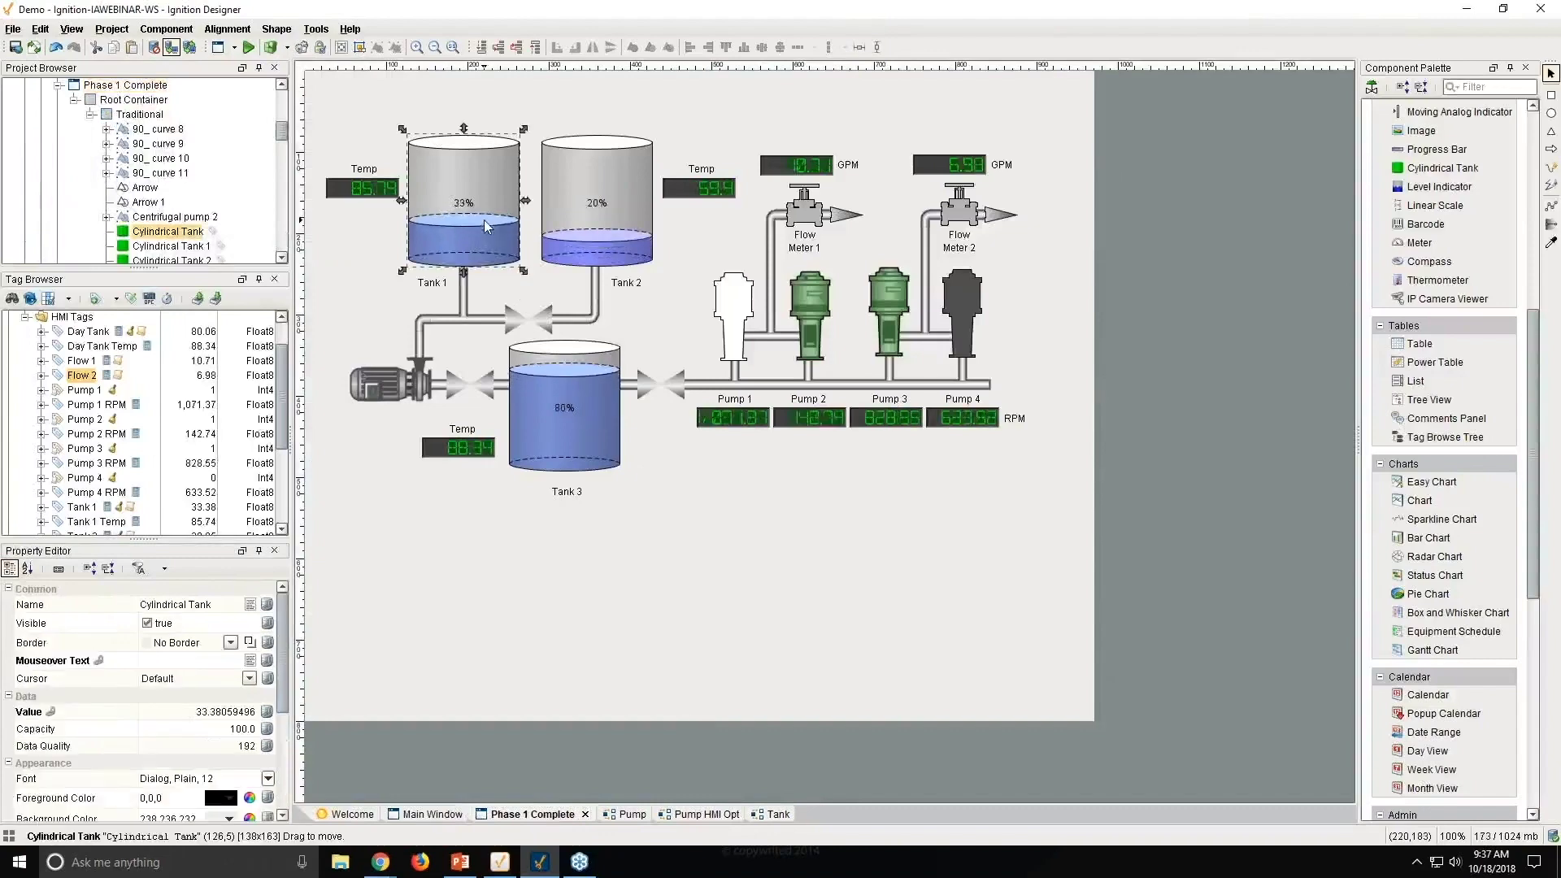
key(Delete)
click(758, 453)
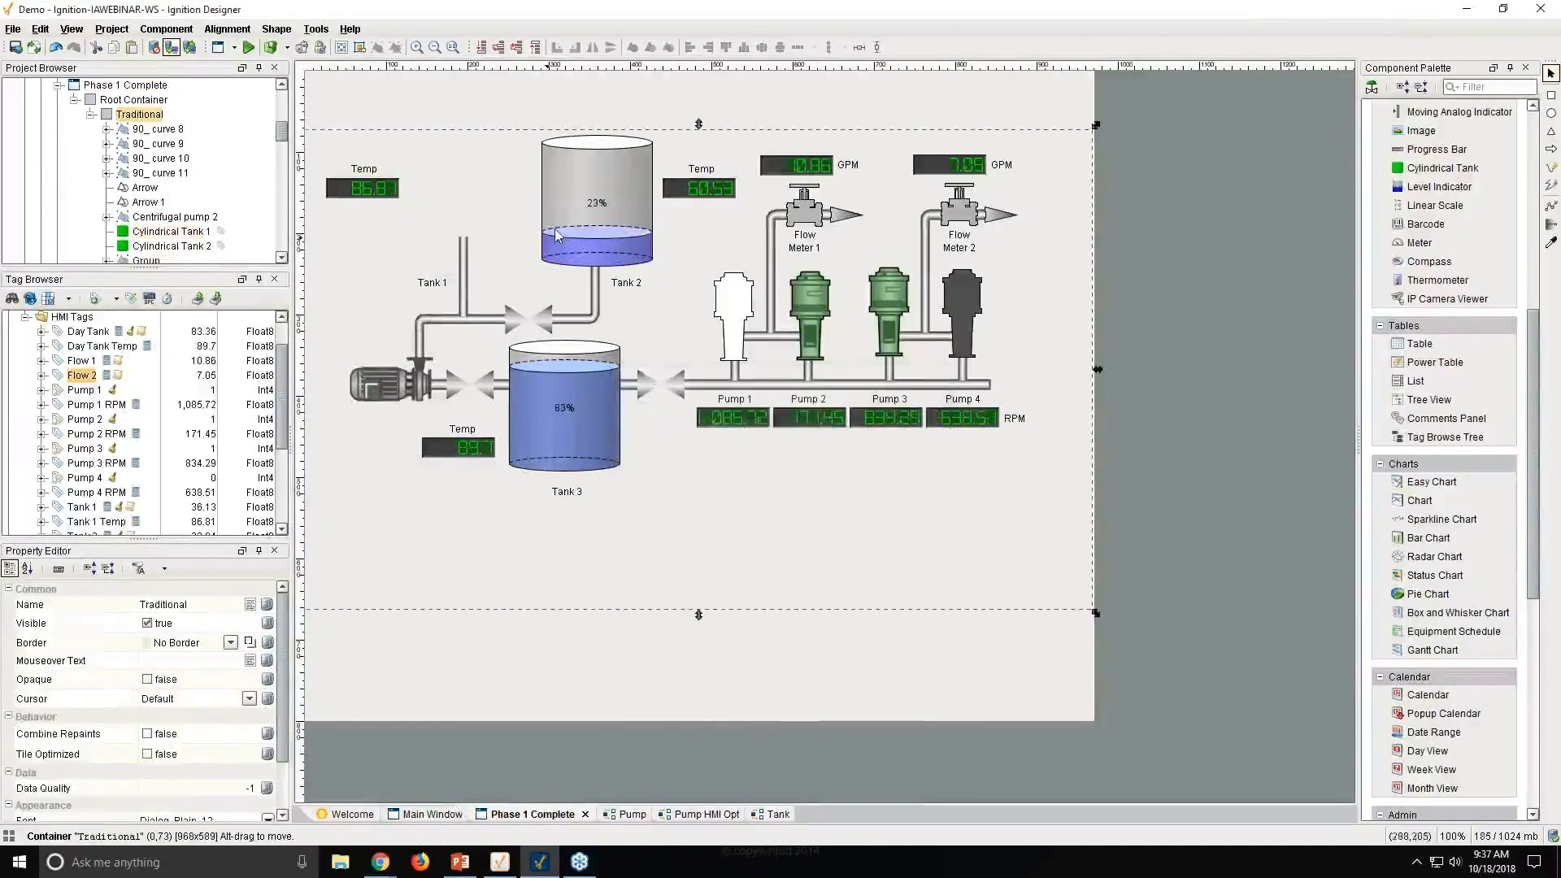
Step: Delete the Tank 2 and Tank 3 cylinders
click(597, 203)
key(Delete)
click(759, 453)
click(563, 406)
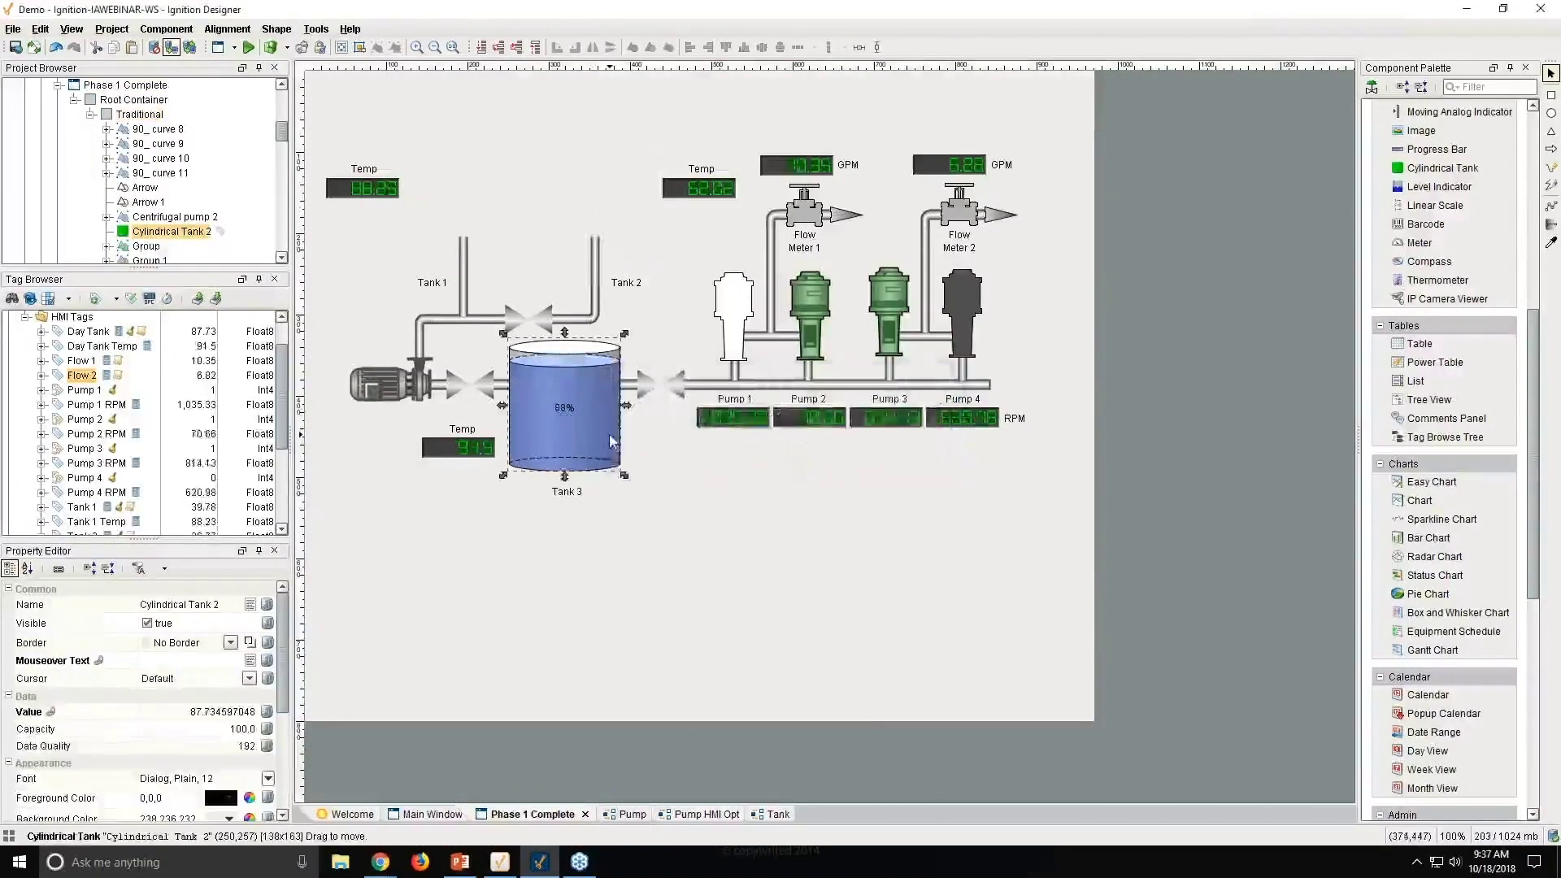
key(Delete)
click(759, 452)
Step: Place a Tank template instance in the Tank 1 spot
scroll(127, 211, down, 10)
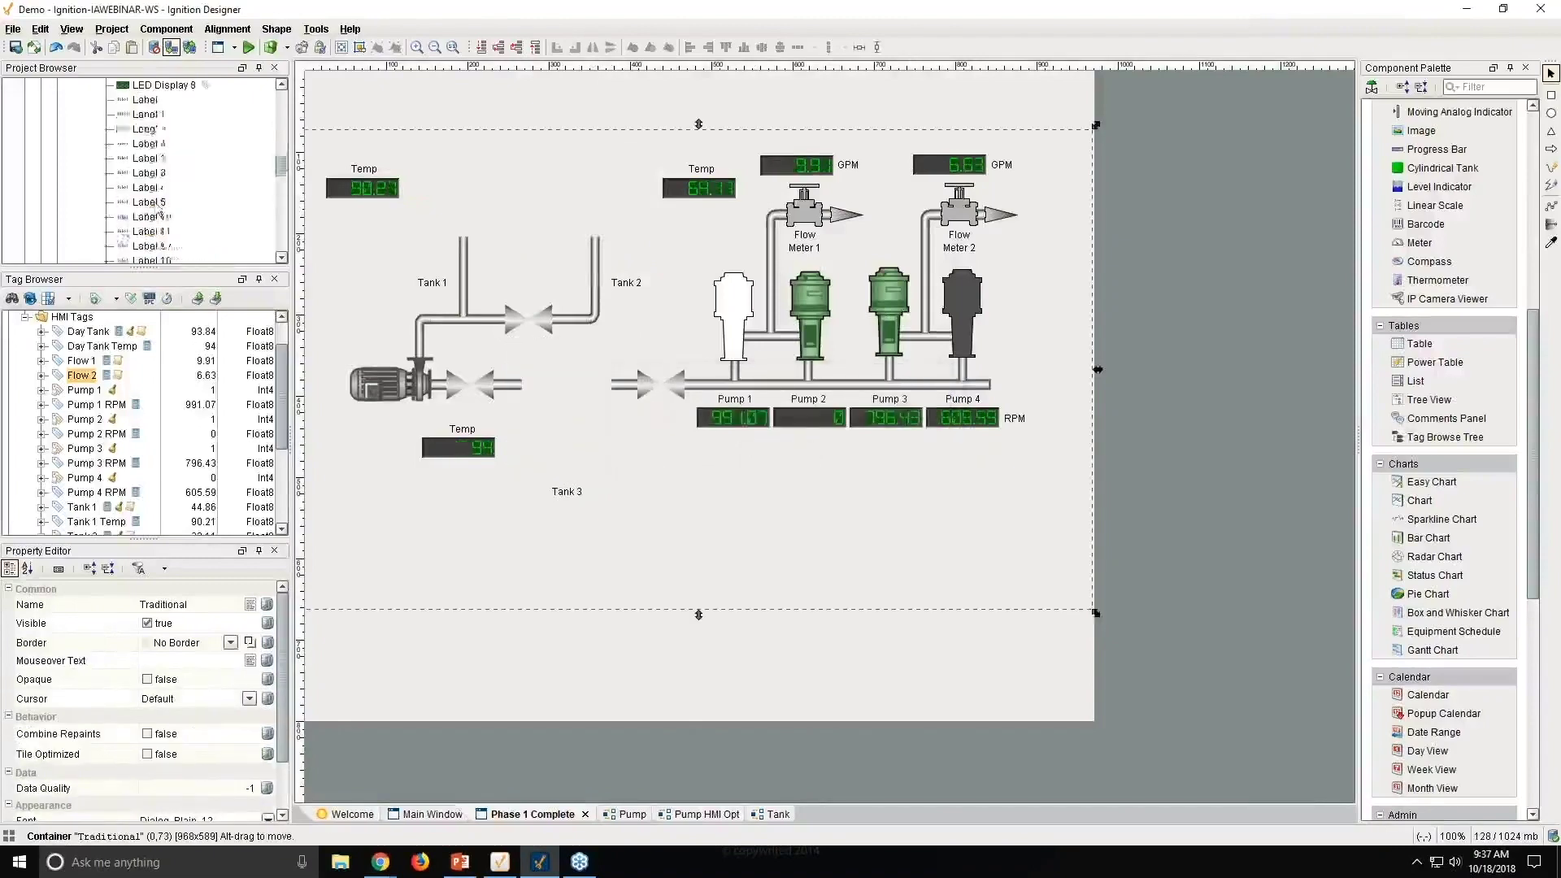
drag(79, 197, 457, 207)
click(240, 787)
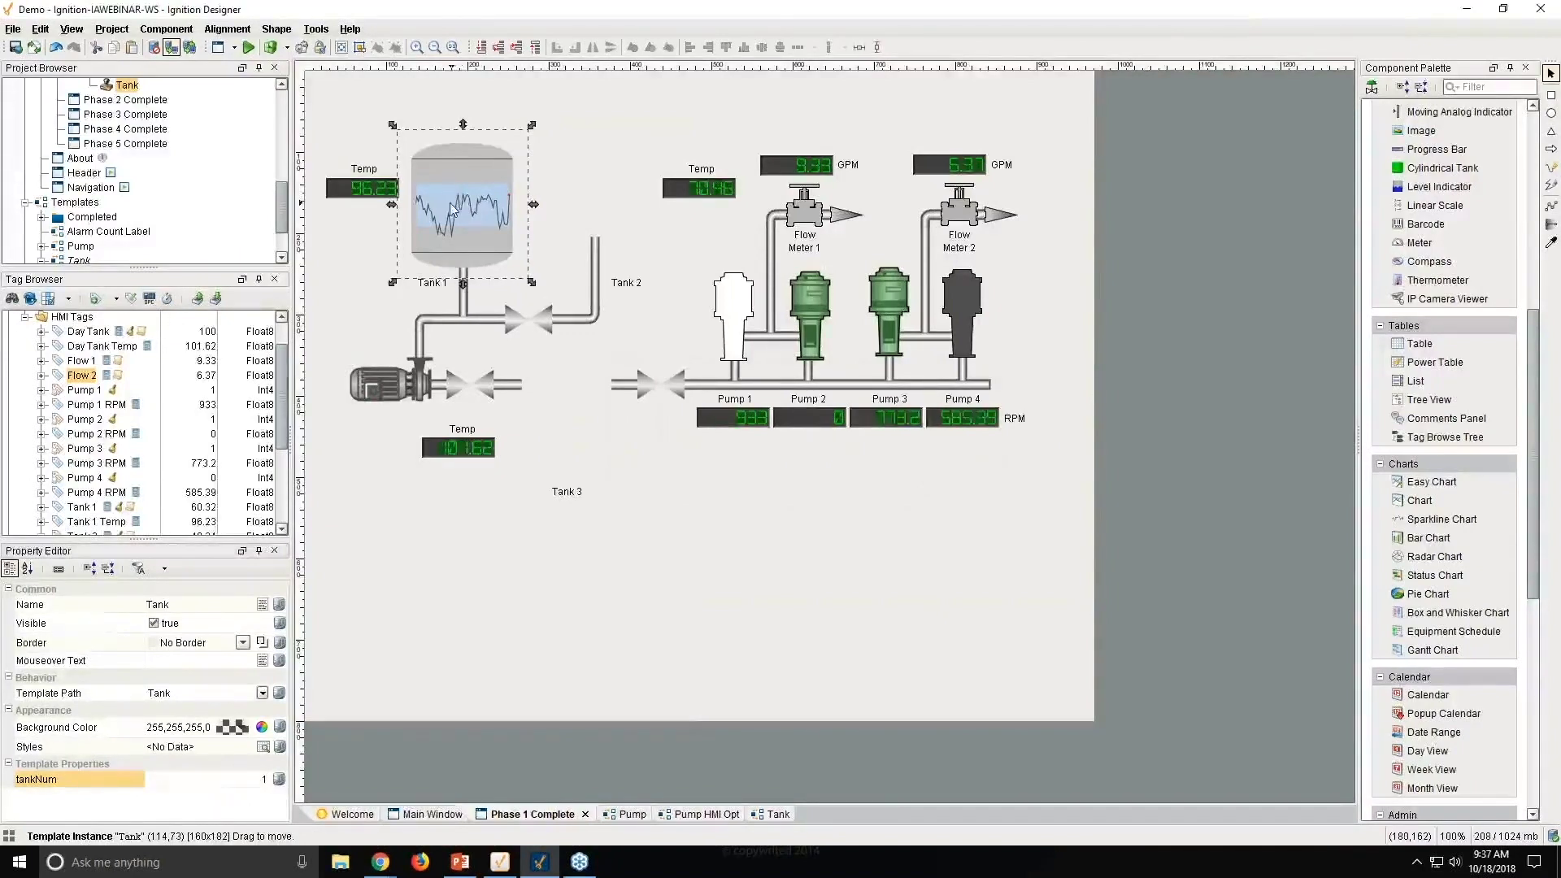
Step: Copy the tank instance to the Tank 2 spot and set its tankNum to 2
drag(453, 208, 596, 205)
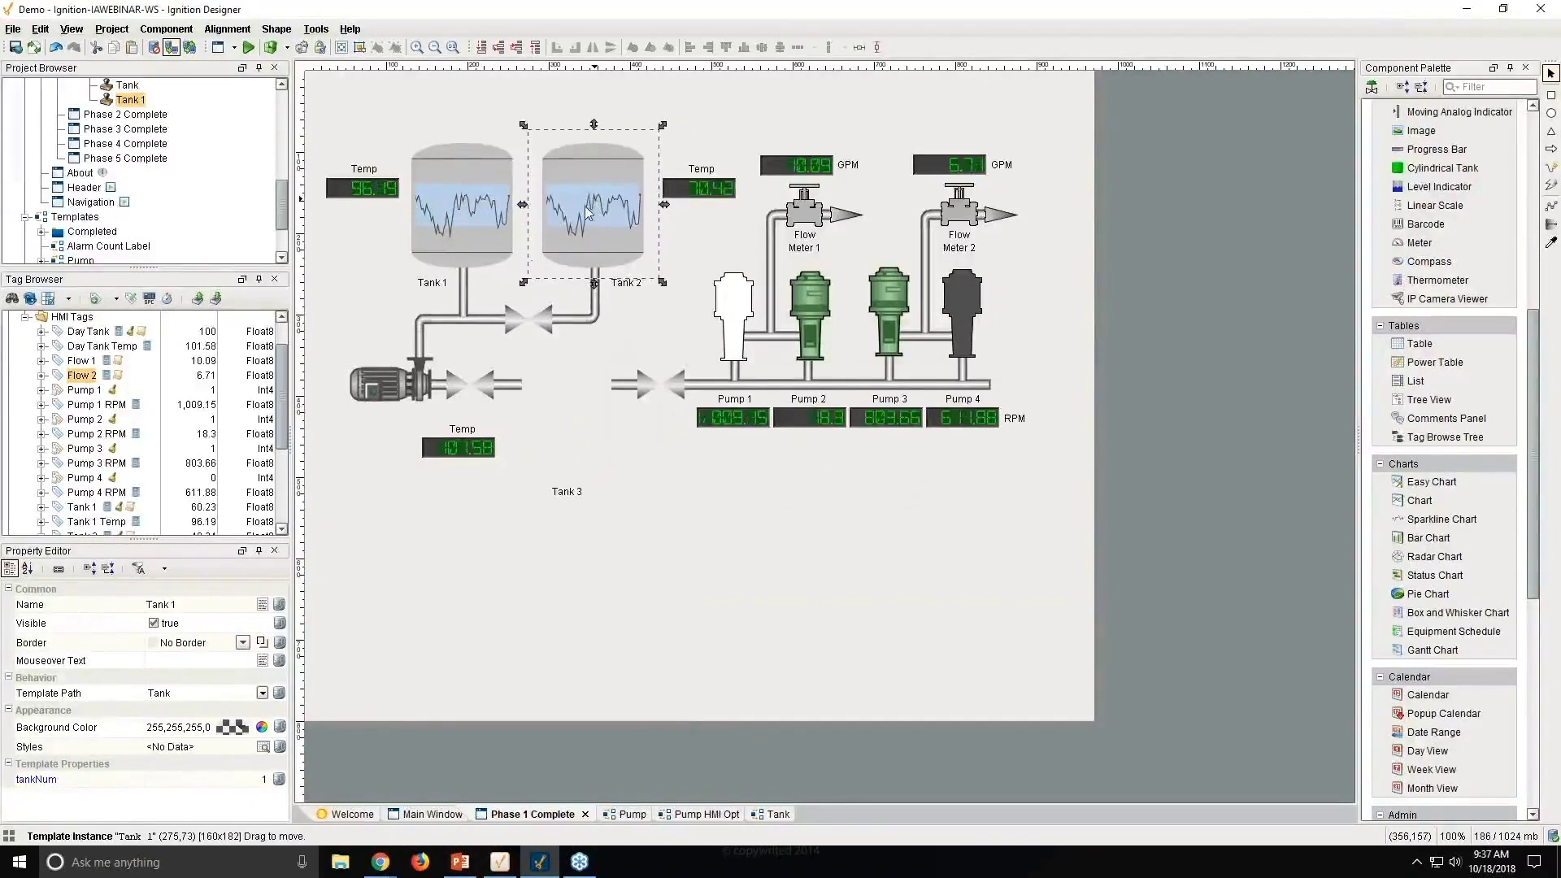
click(257, 778)
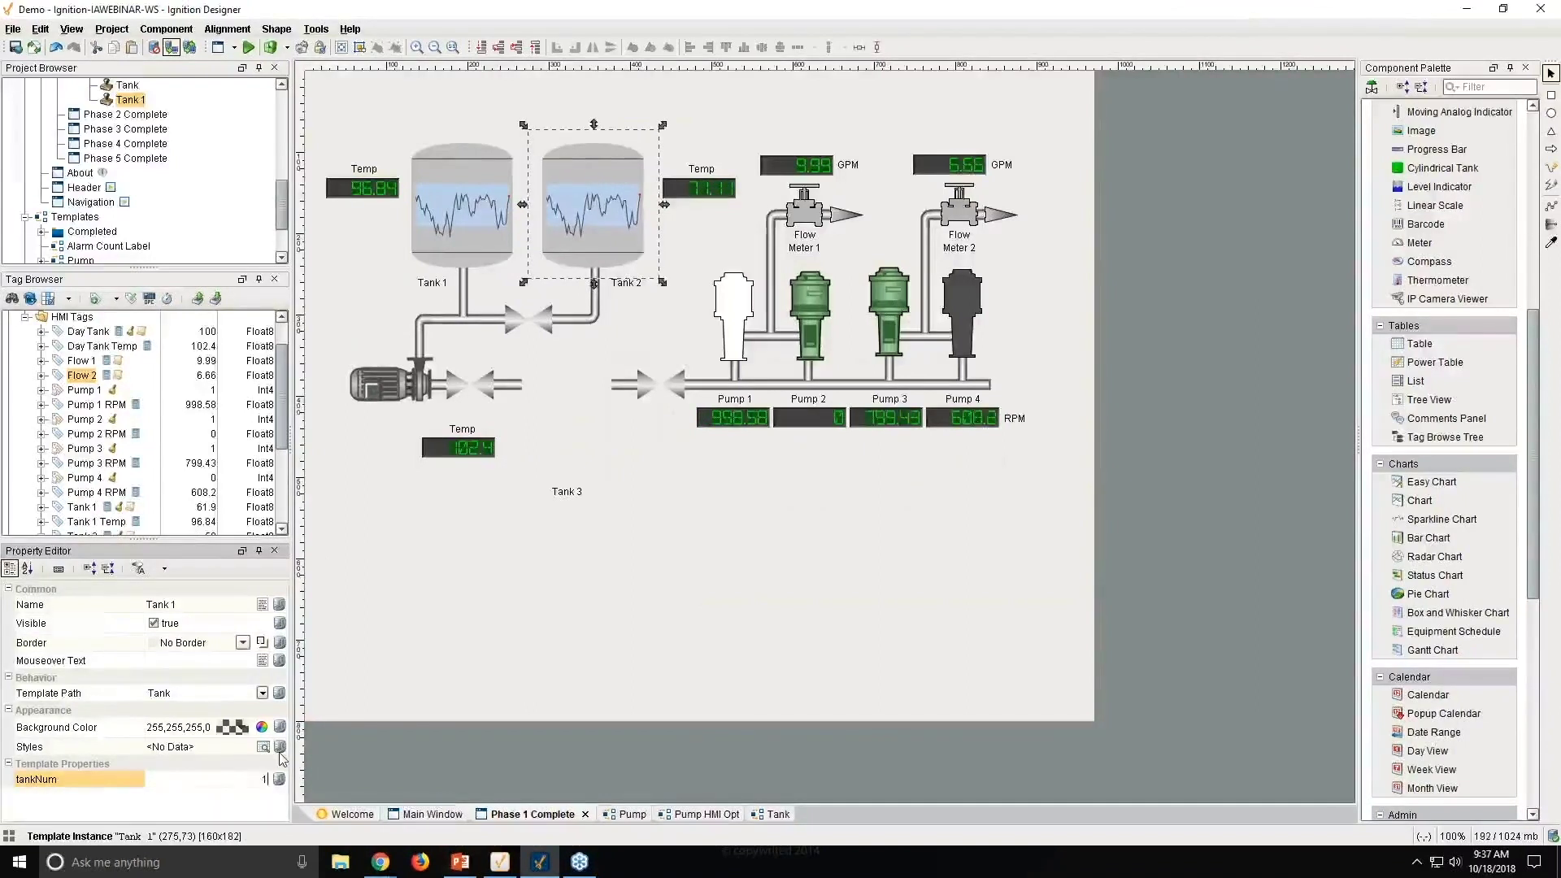
key(BackSpace)
text(3)
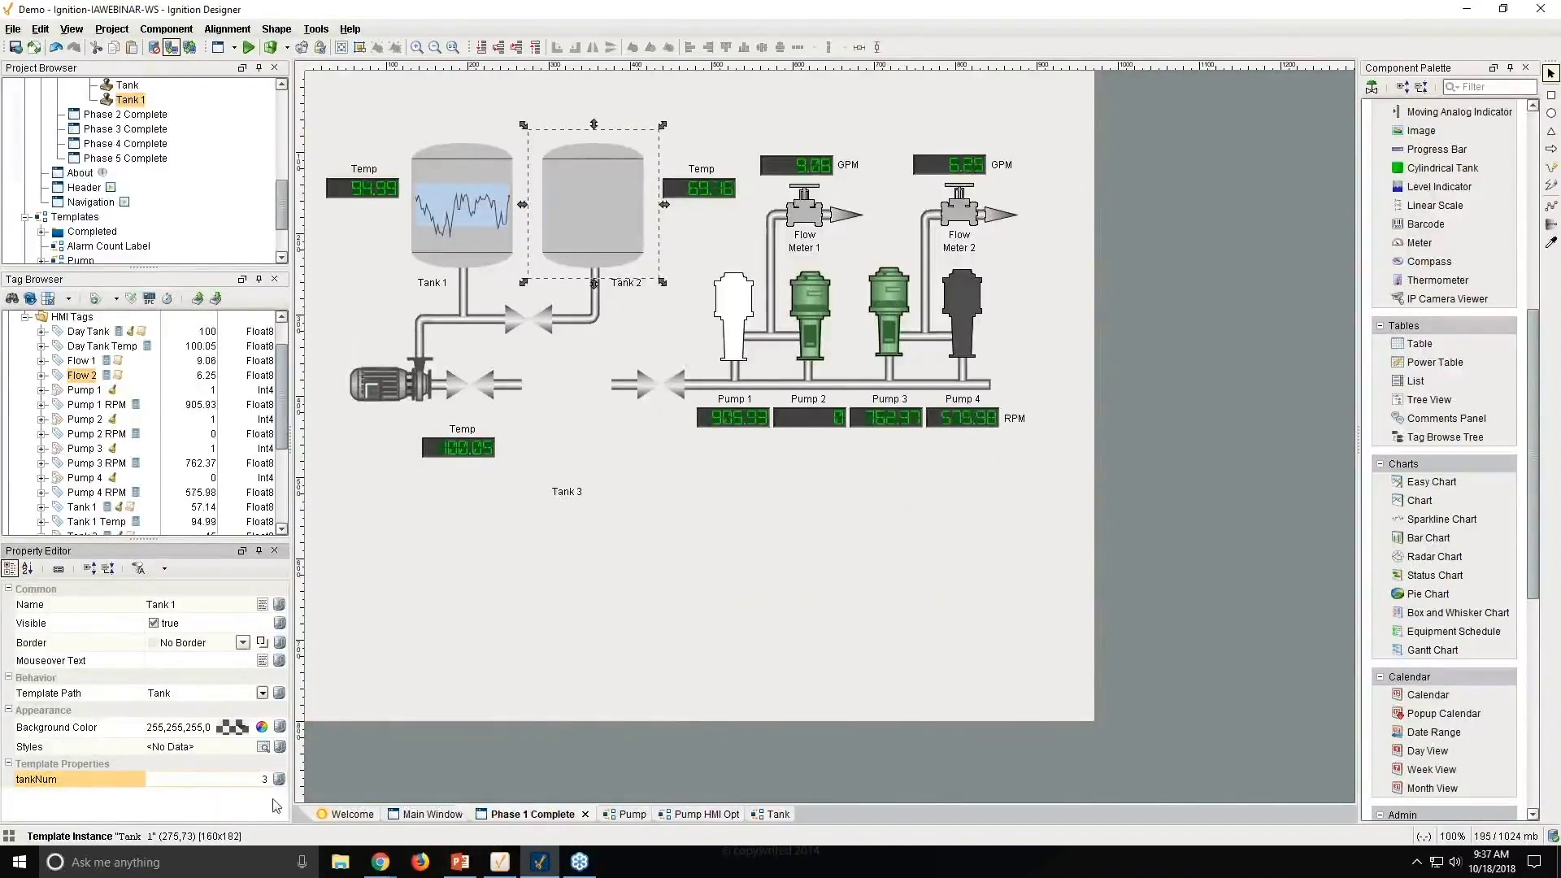
key(BackSpace)
text(2)
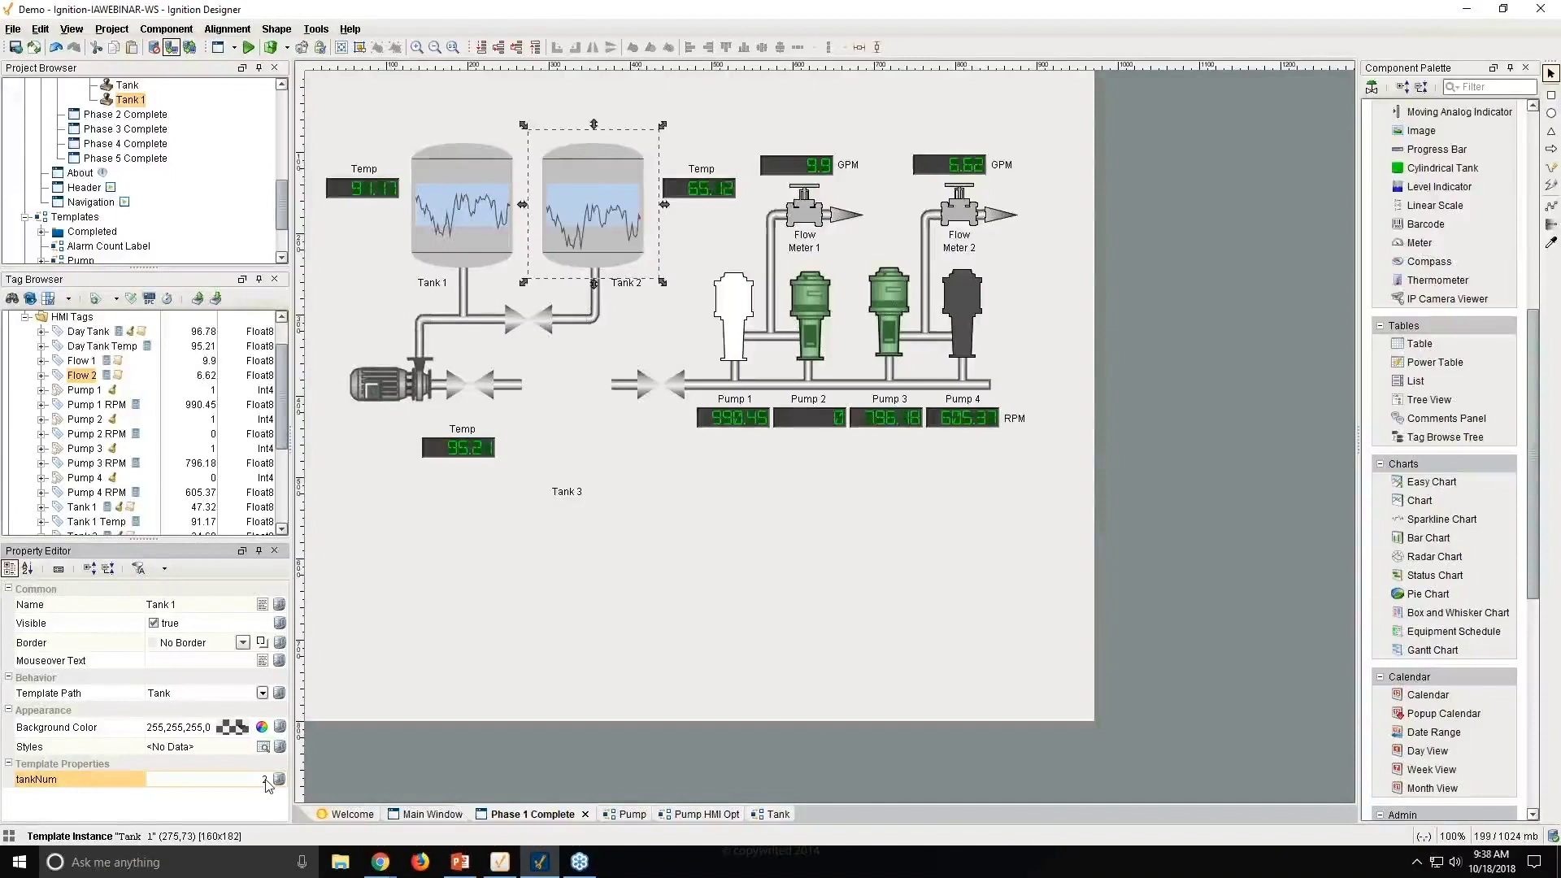
click(562, 389)
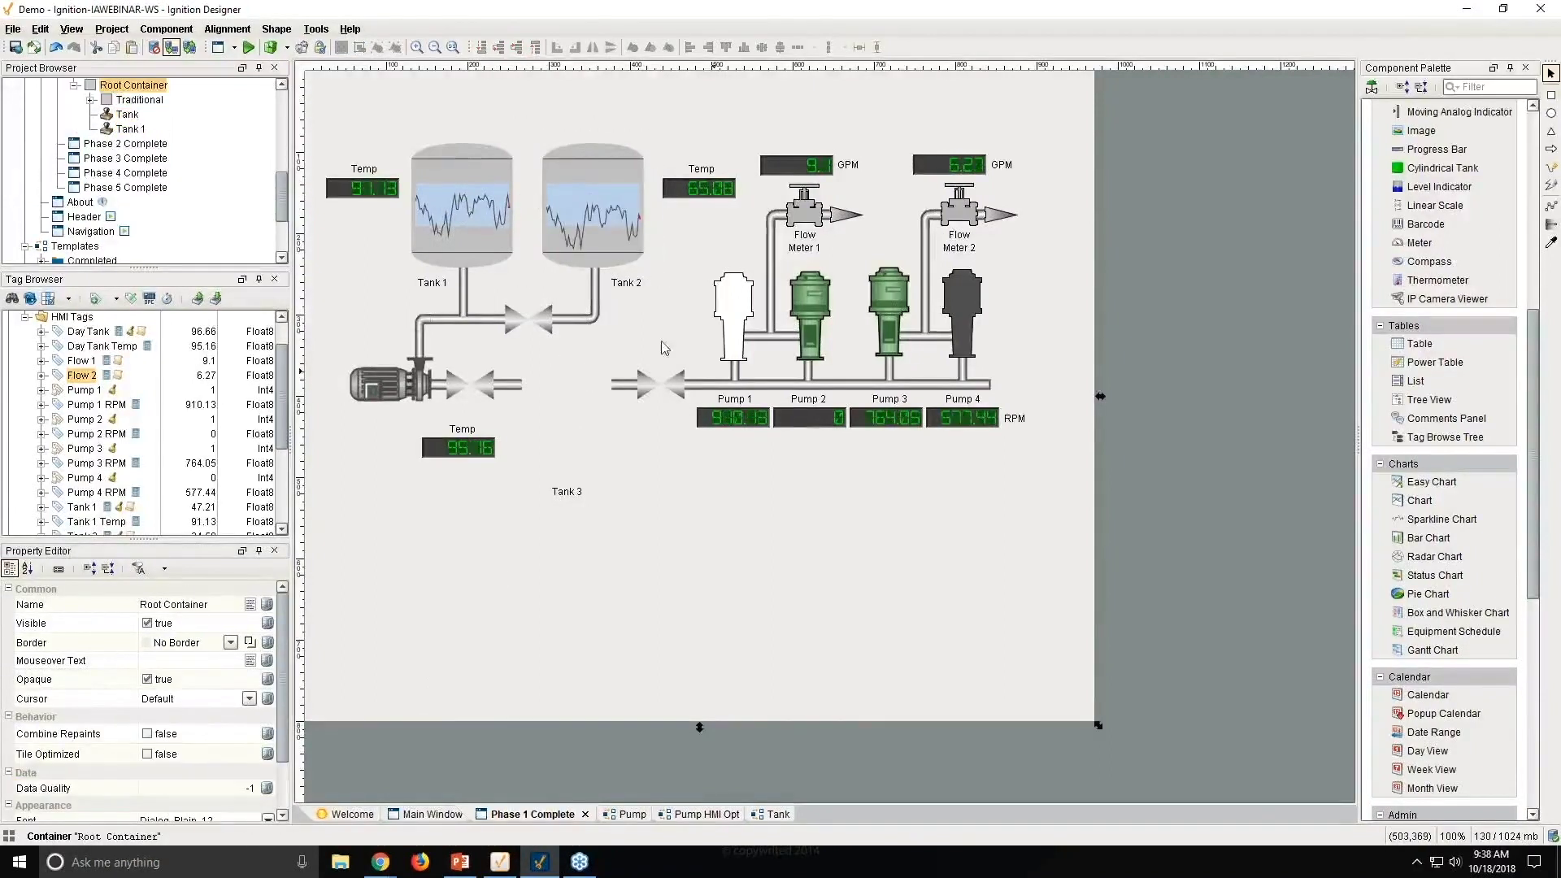
Step: Union the centrifugal pump's shapes and select the valve groups on the pipes
click(381, 384)
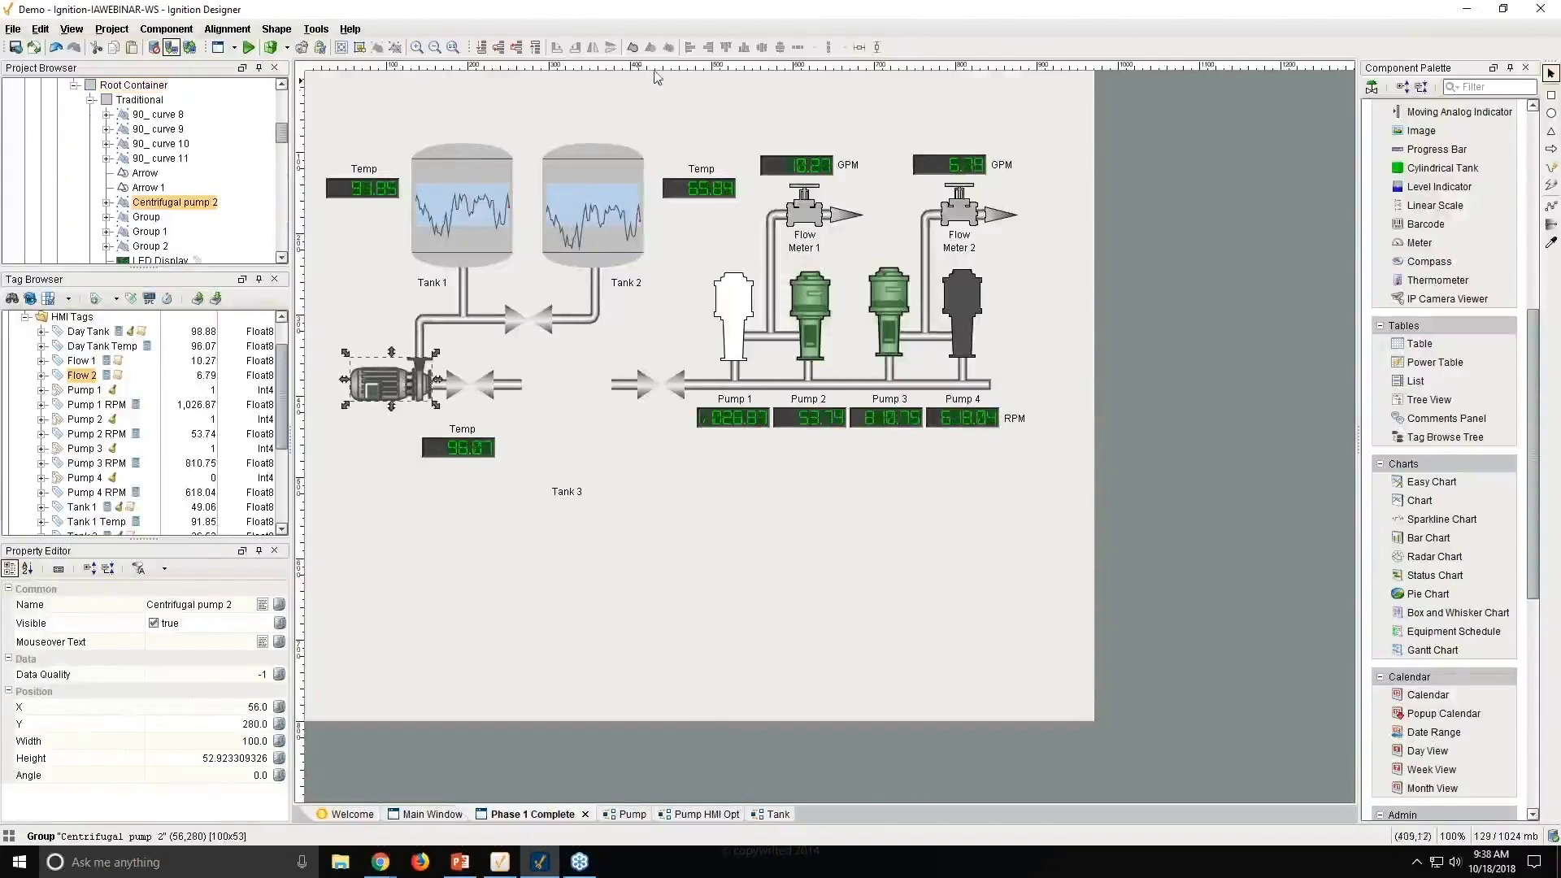
click(633, 48)
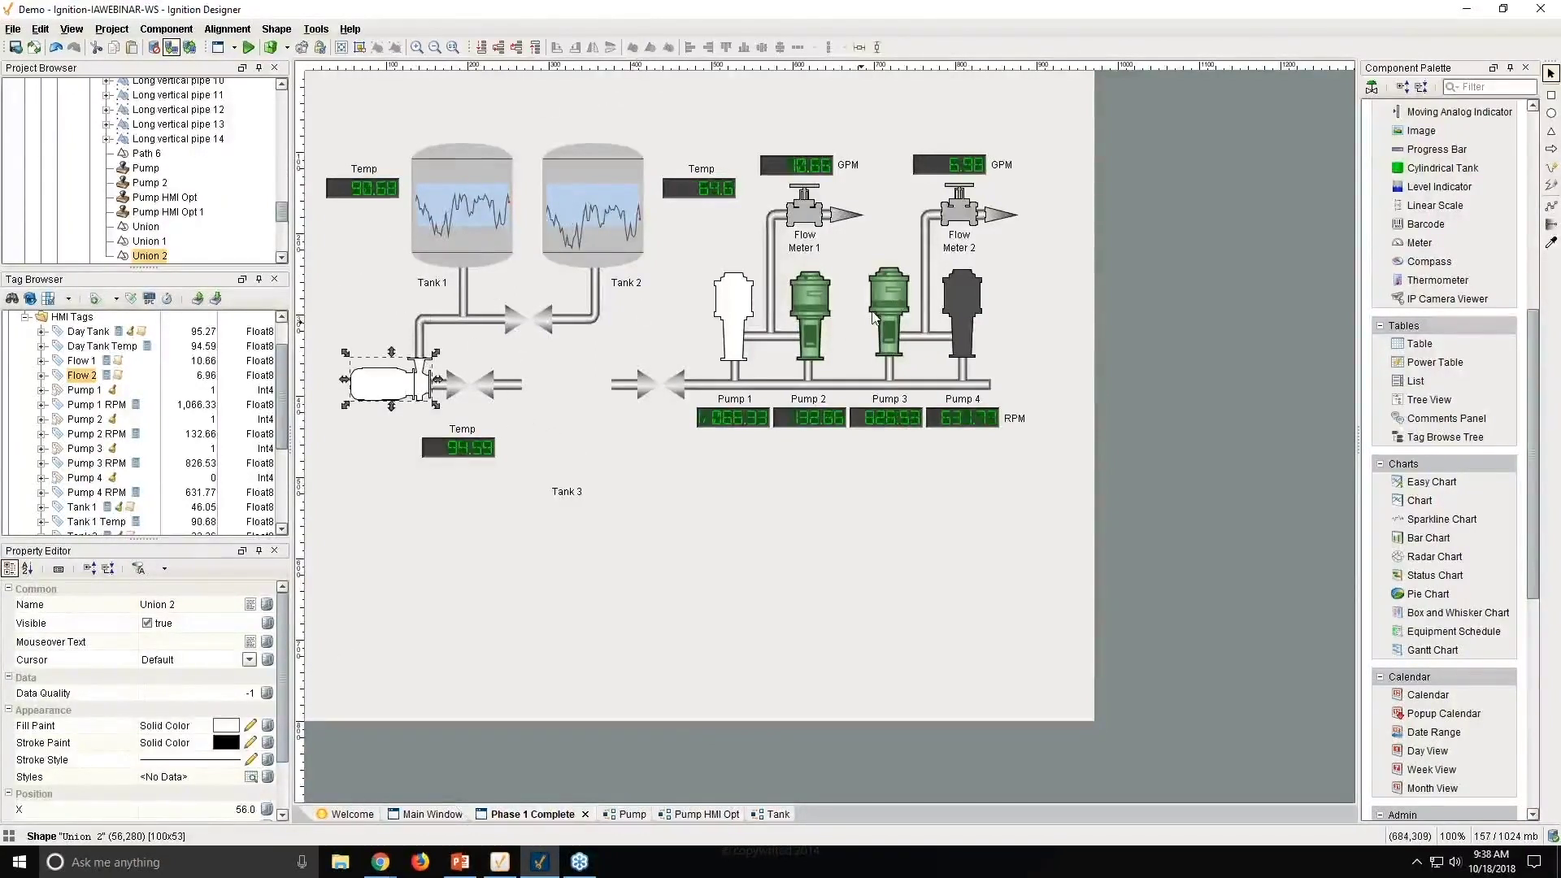
click(526, 319)
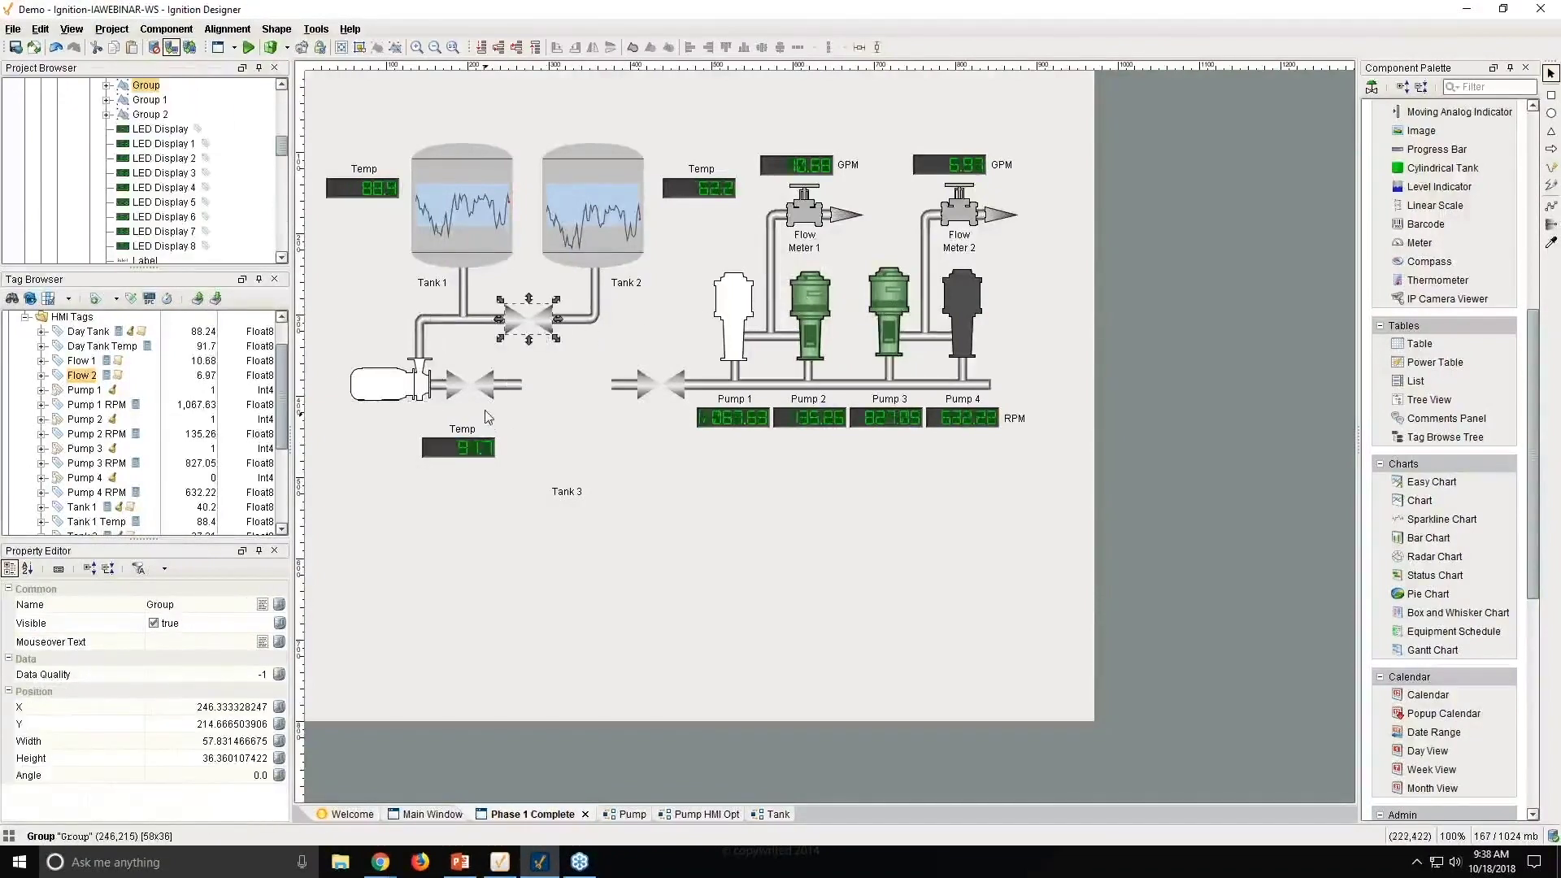
click(632, 382)
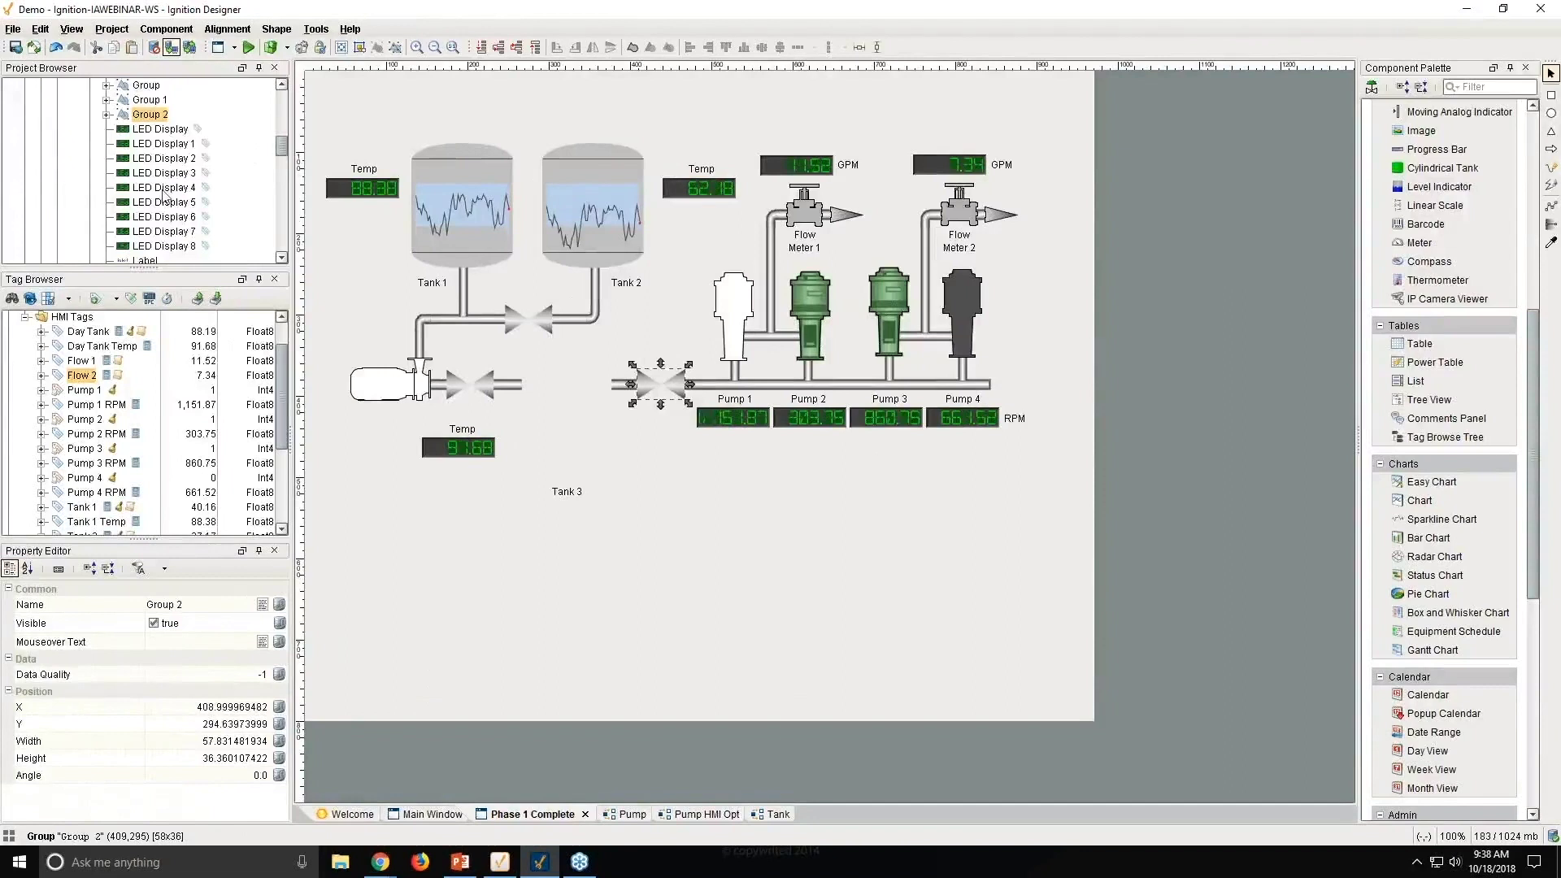
Step: Open the Phase 4 Complete window and select the temperature indicator beside Tank 1
scroll(163, 198, down, 10)
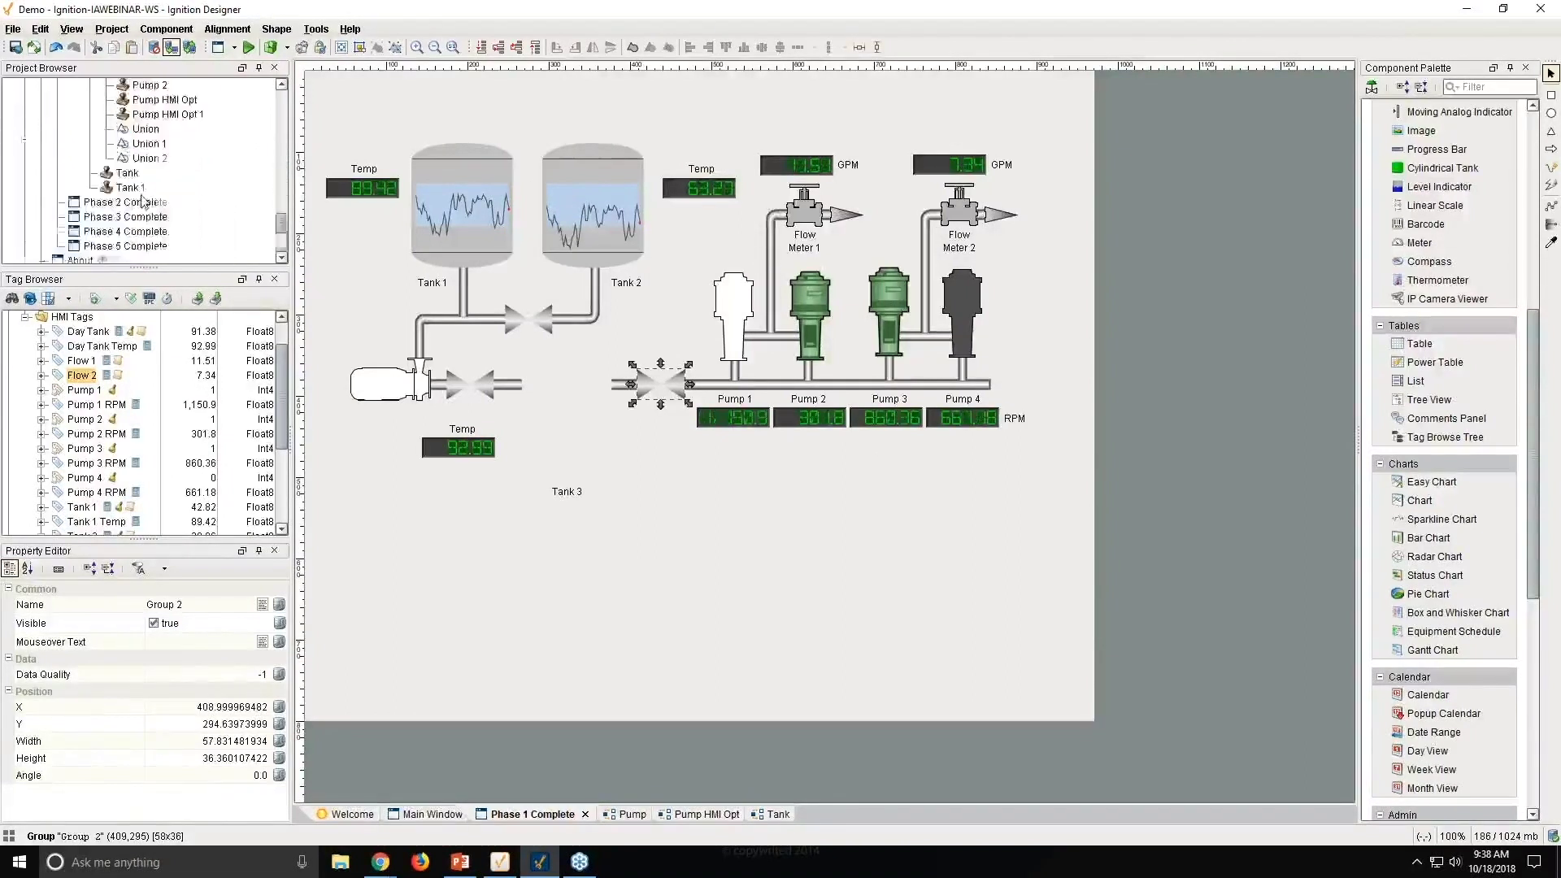
scroll(142, 202, down, 2)
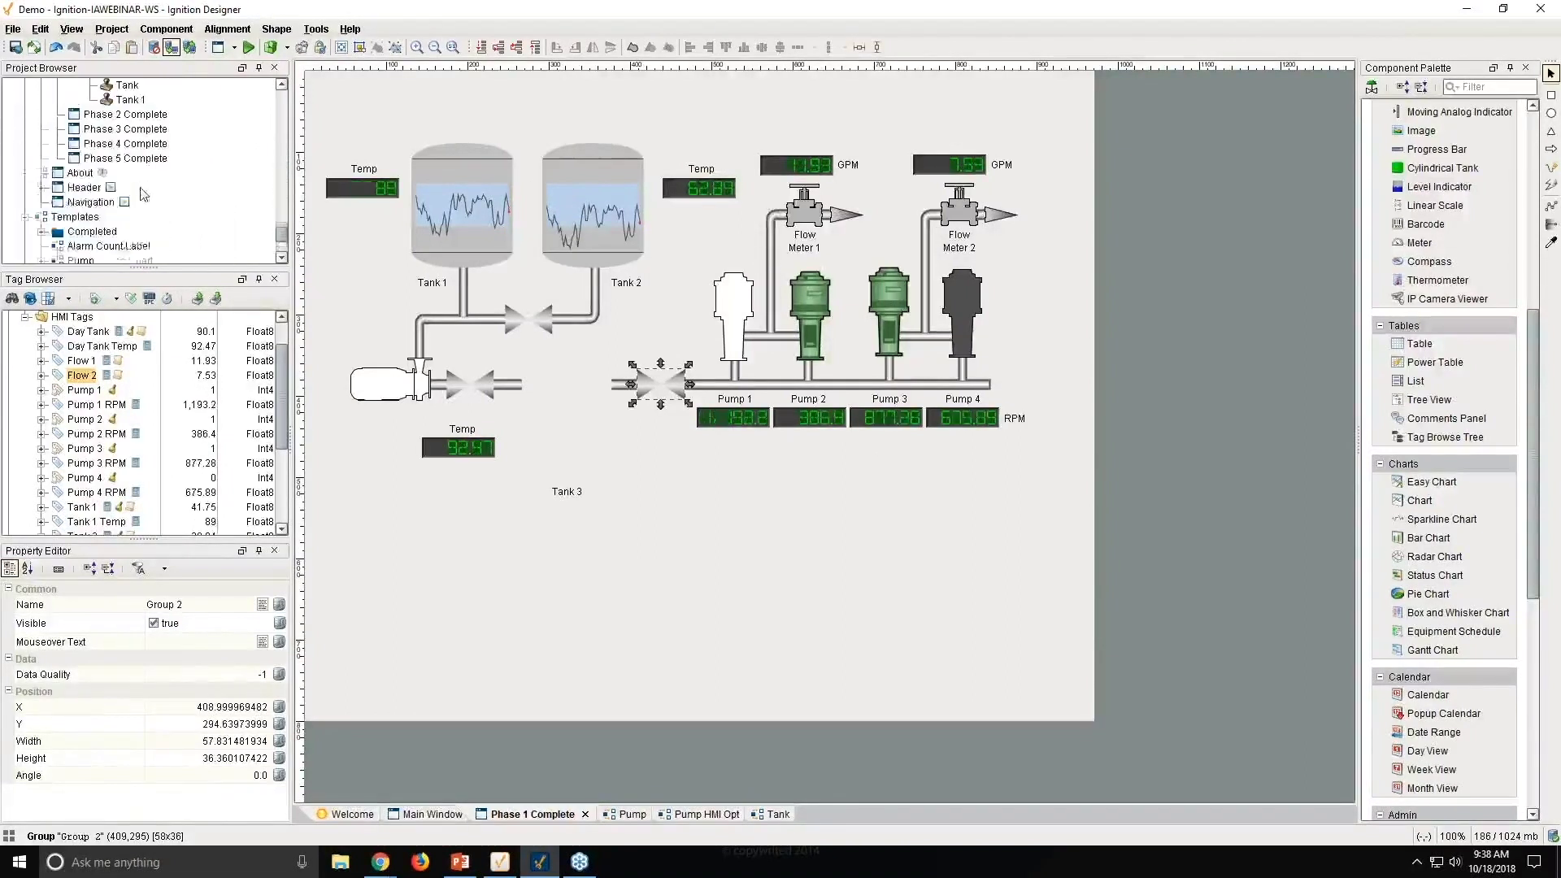
click(114, 145)
double_click(114, 146)
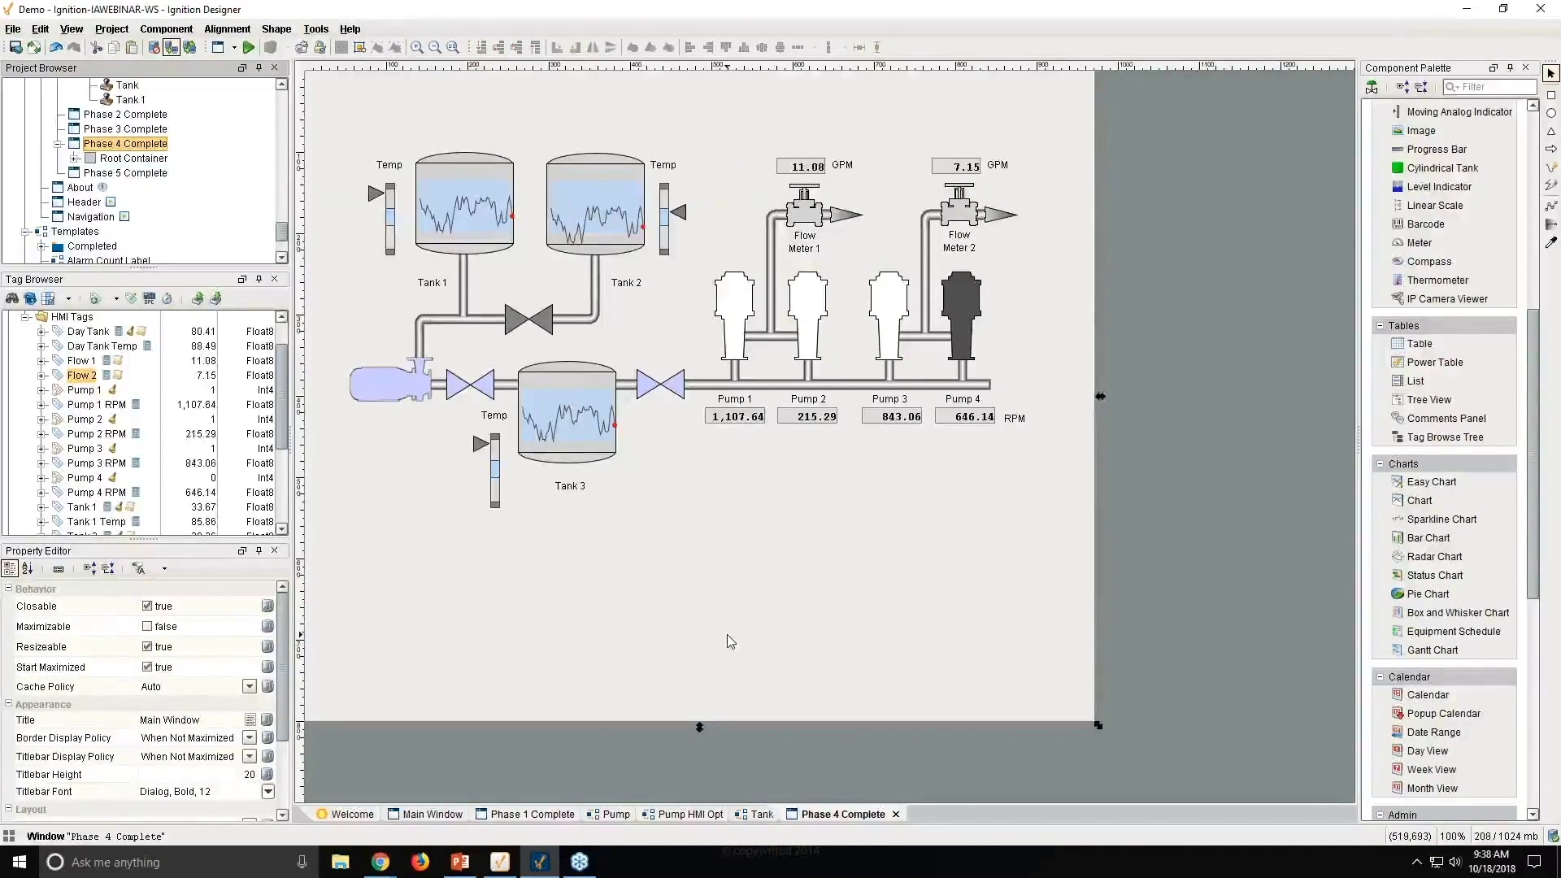
click(391, 236)
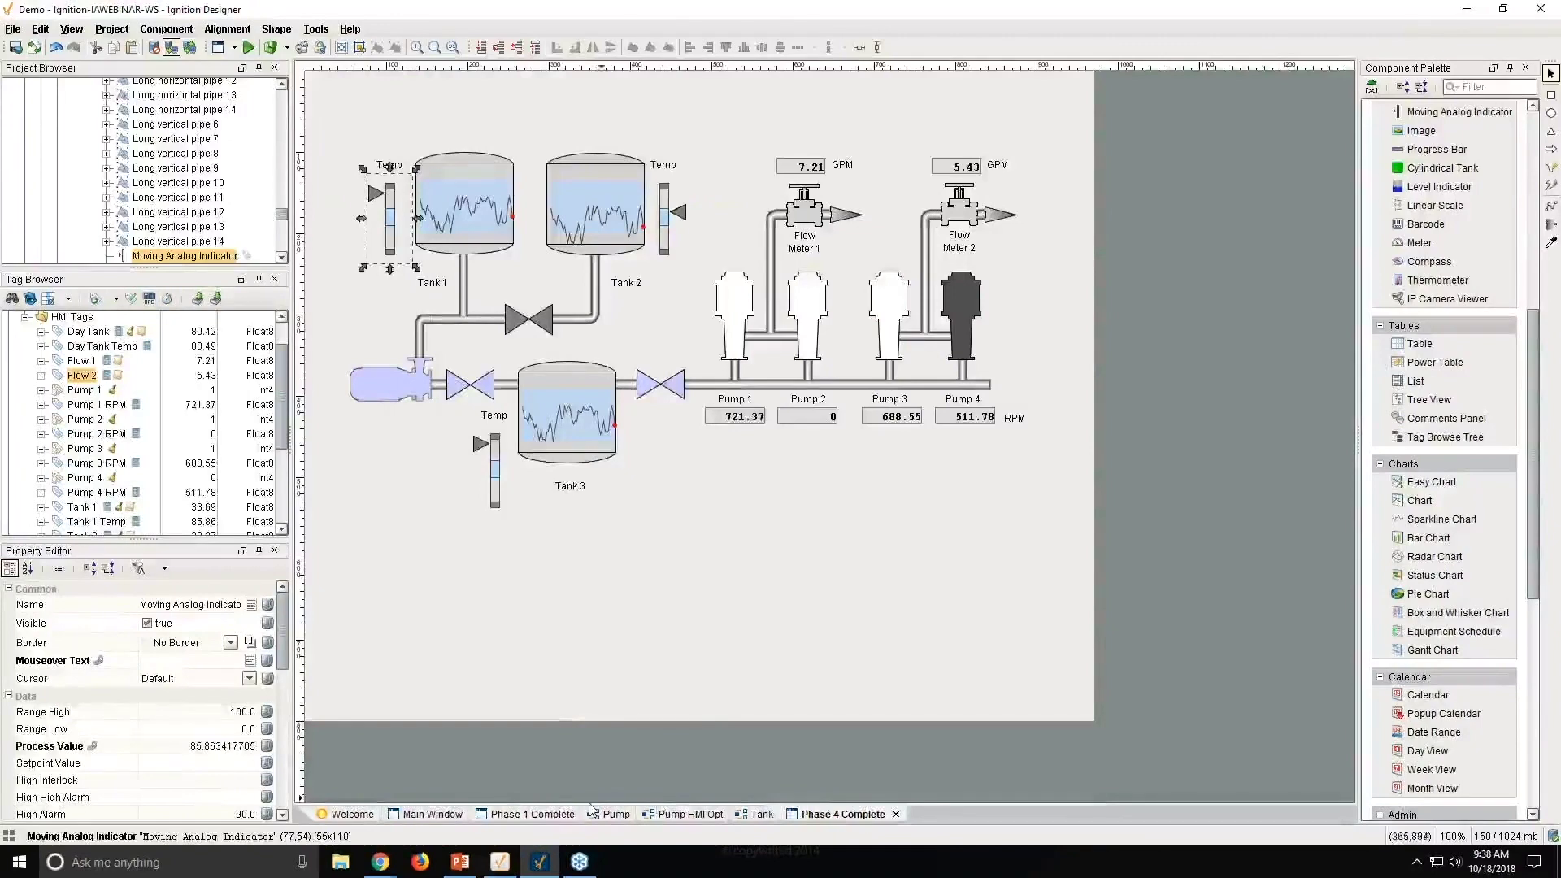
Step: Delete Tank 1's Temp LED display in Phase 1 Complete
click(532, 813)
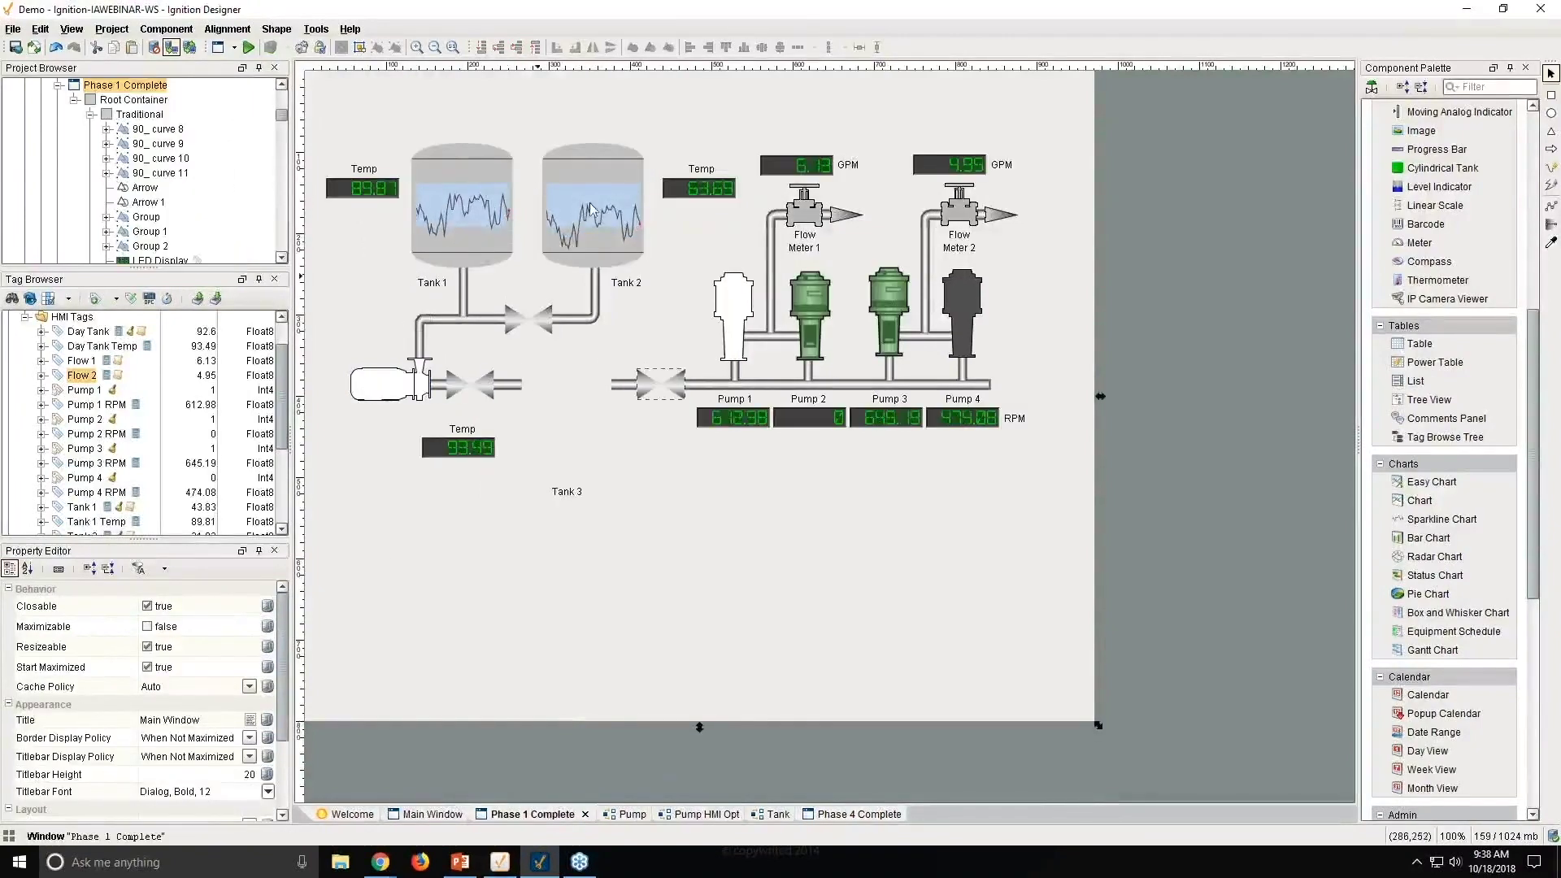
click(361, 191)
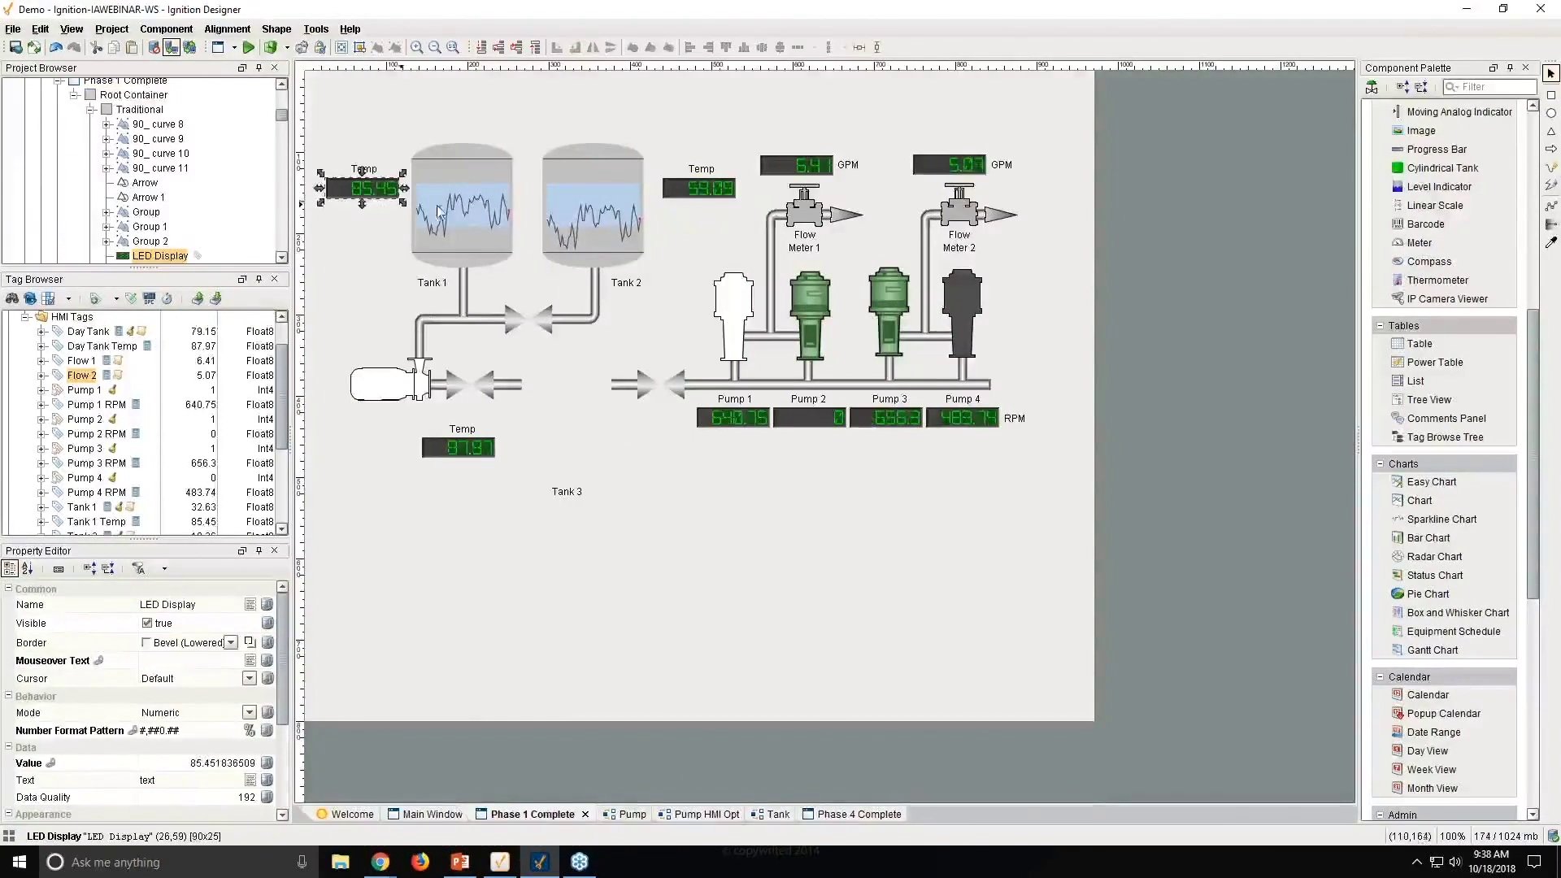
click(493, 224)
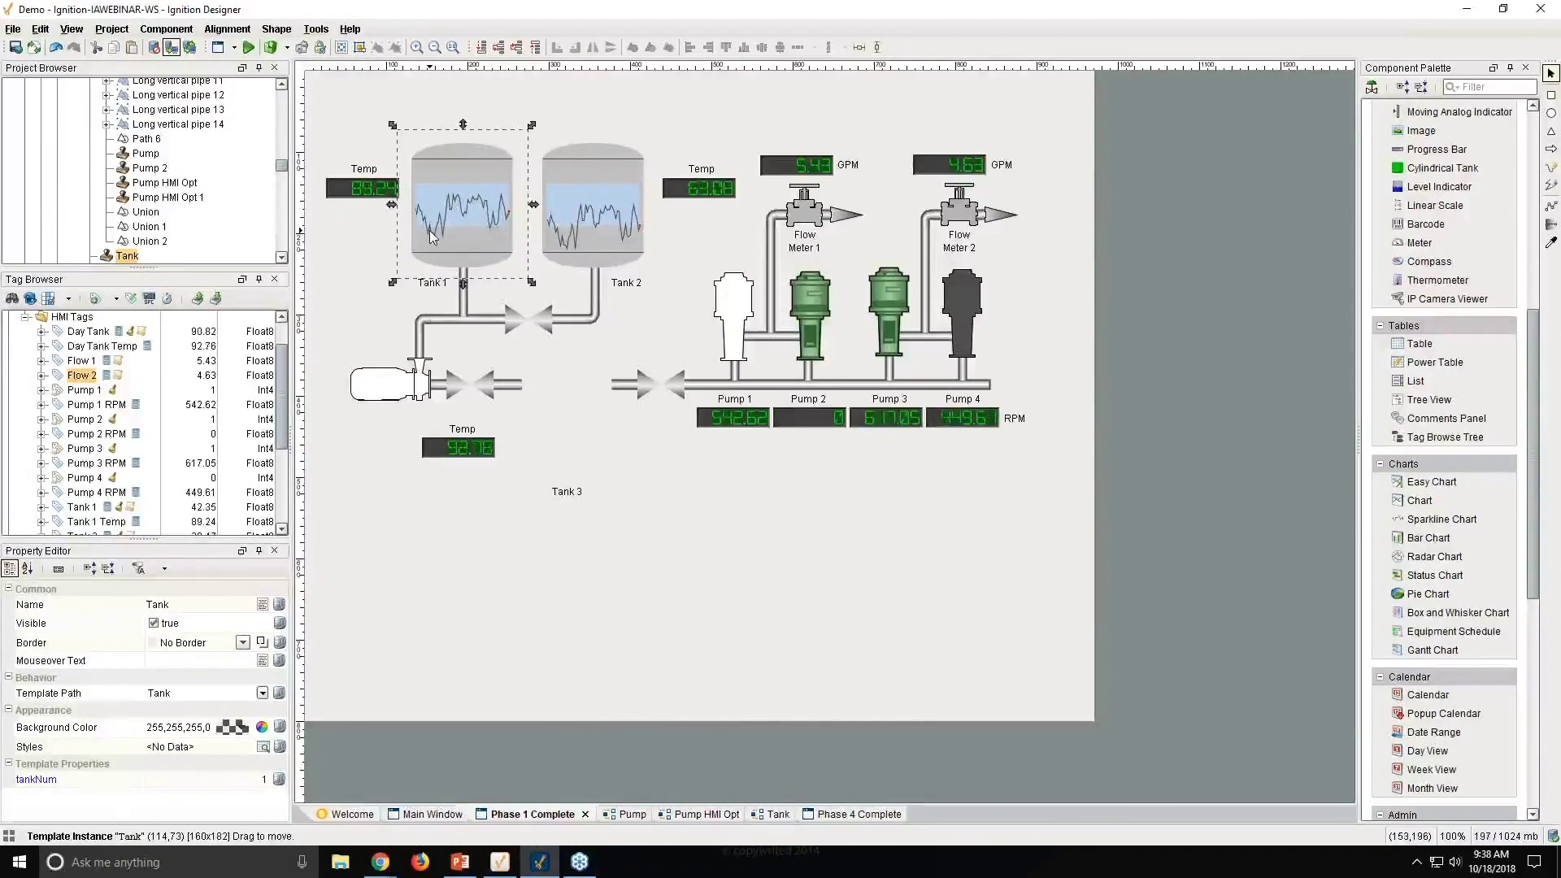
click(371, 197)
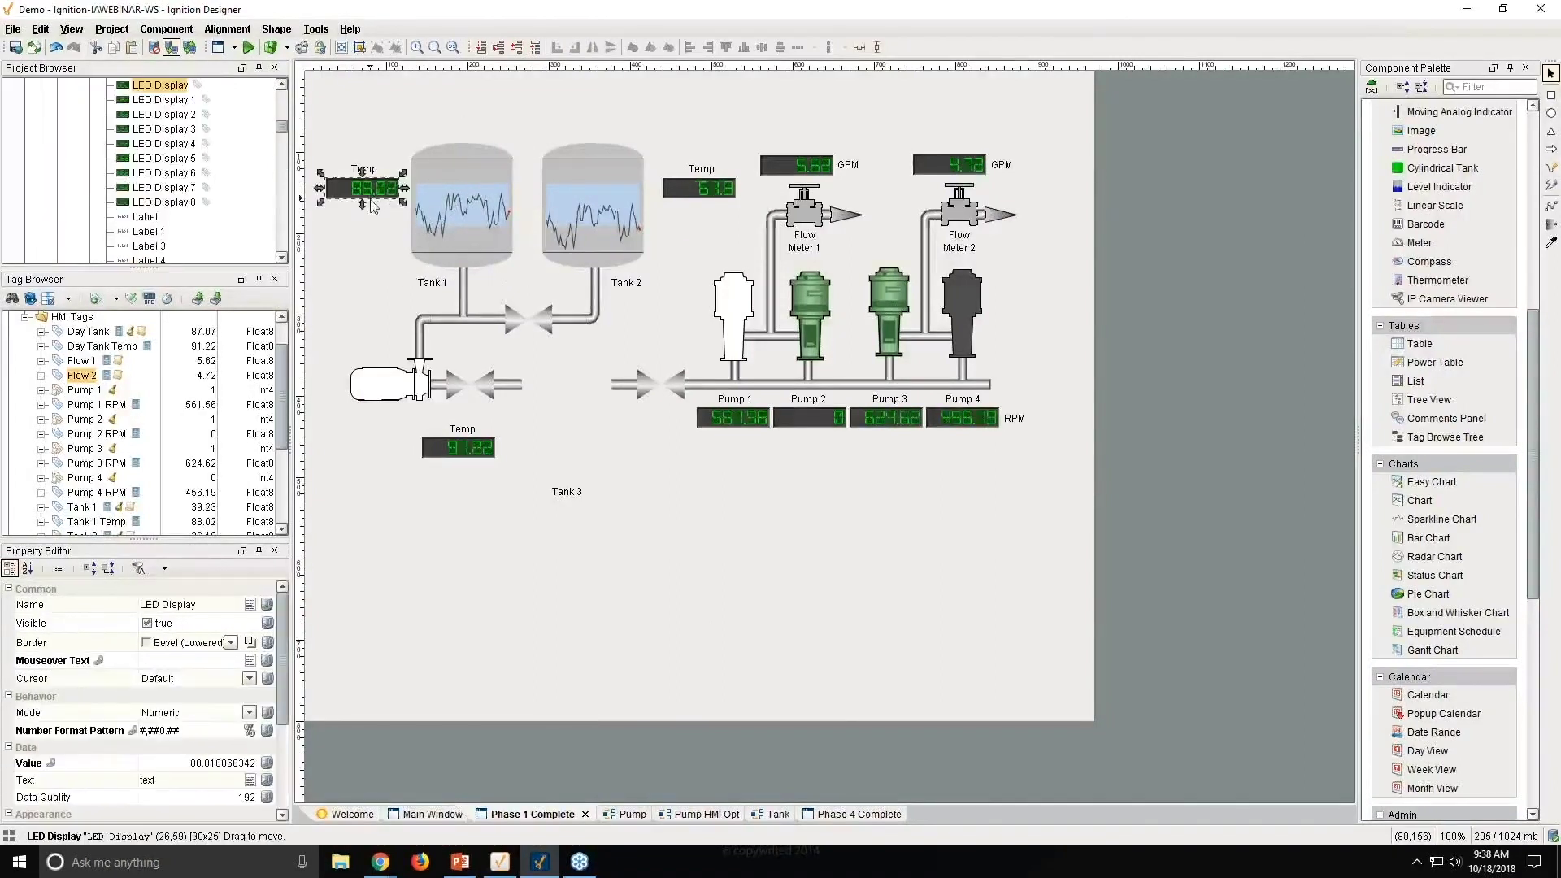
key(Delete)
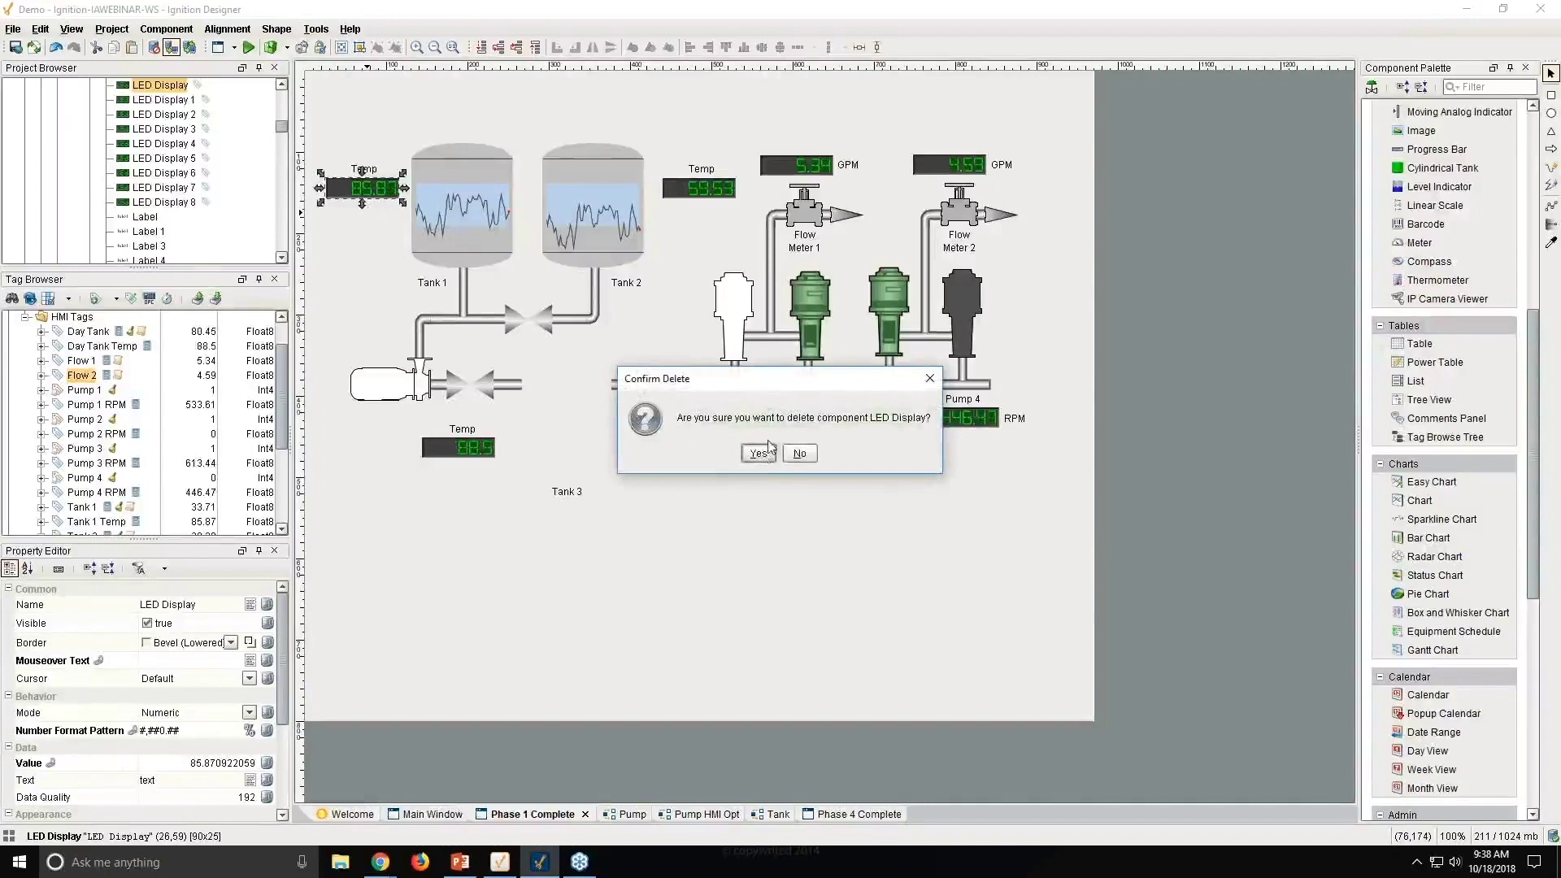
key(Return)
Step: Place a Moving Analog Indicator beside Tank 1 and shorten it
scroll(1471, 357, down, 10)
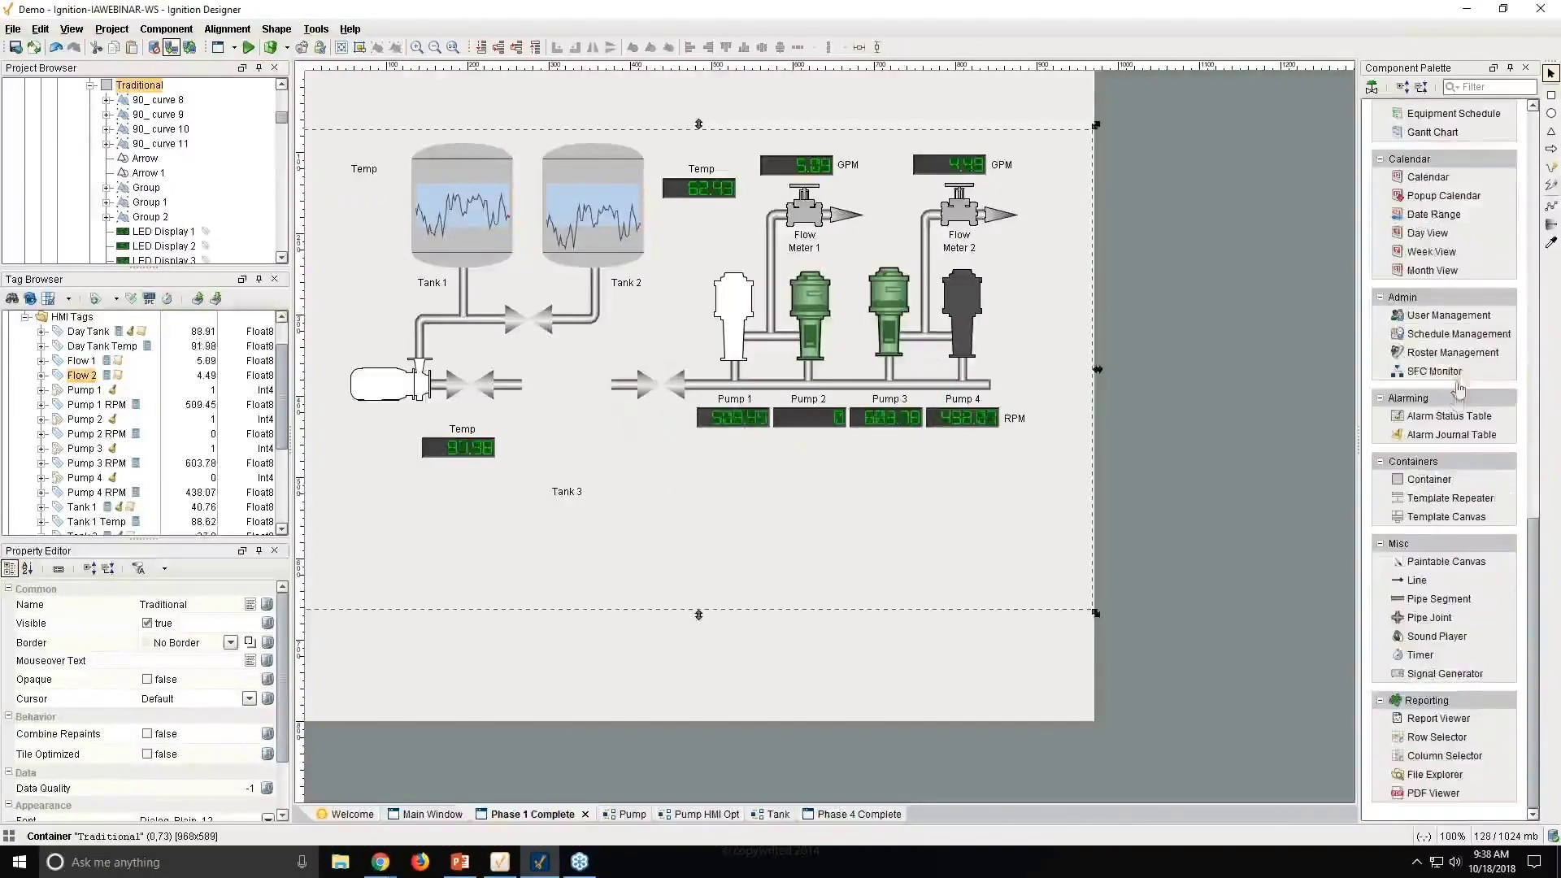
scroll(1451, 388, up, 3)
scroll(1451, 382, up, 5)
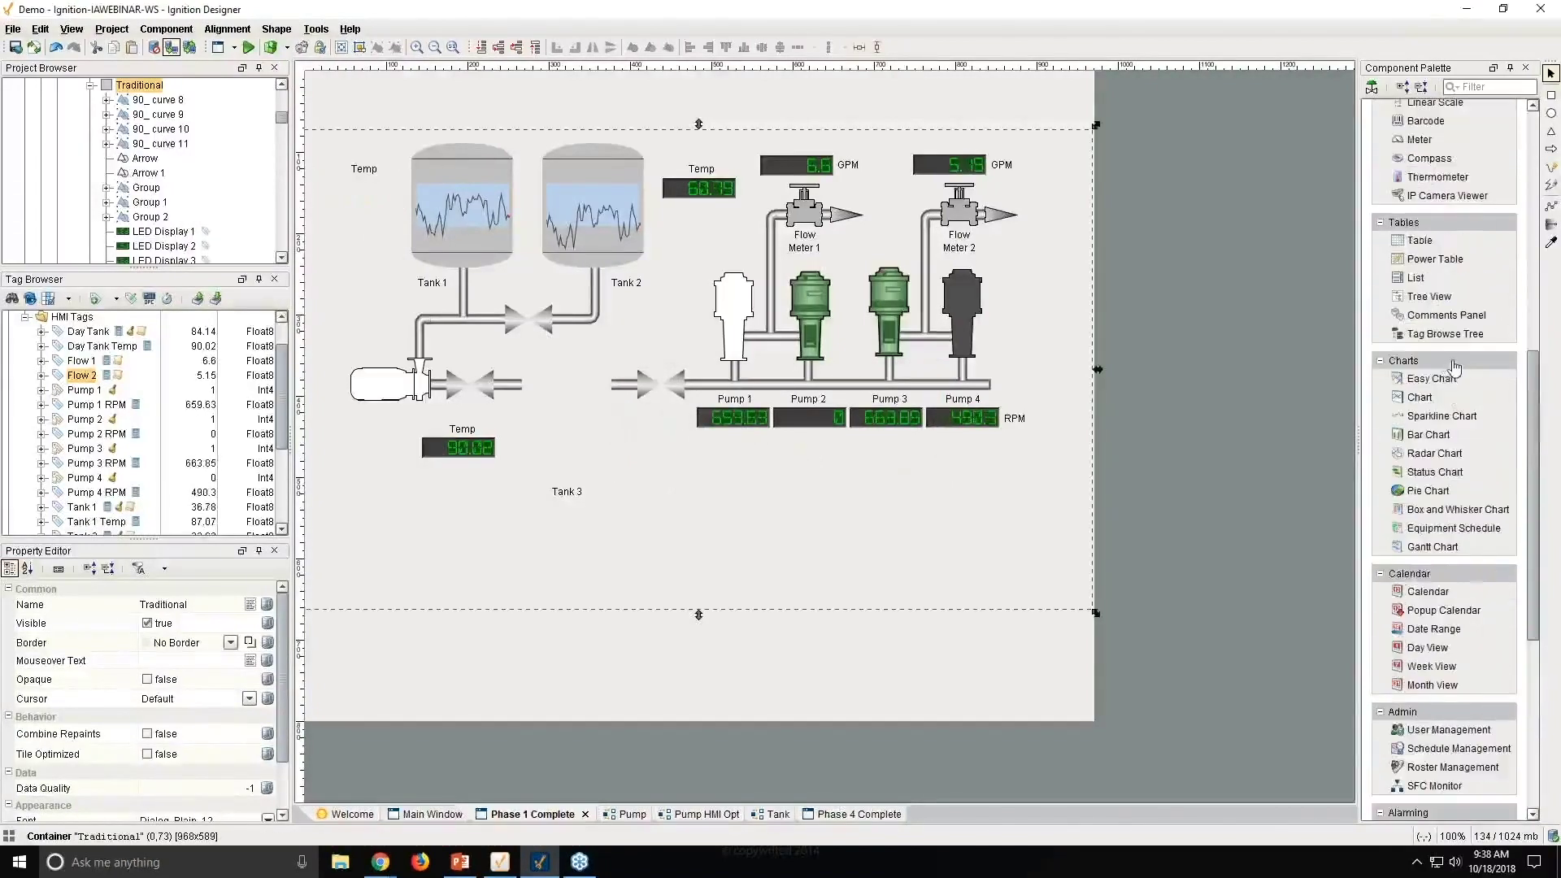
scroll(1455, 367, up, 3)
drag(1432, 180, 382, 213)
drag(382, 347, 382, 301)
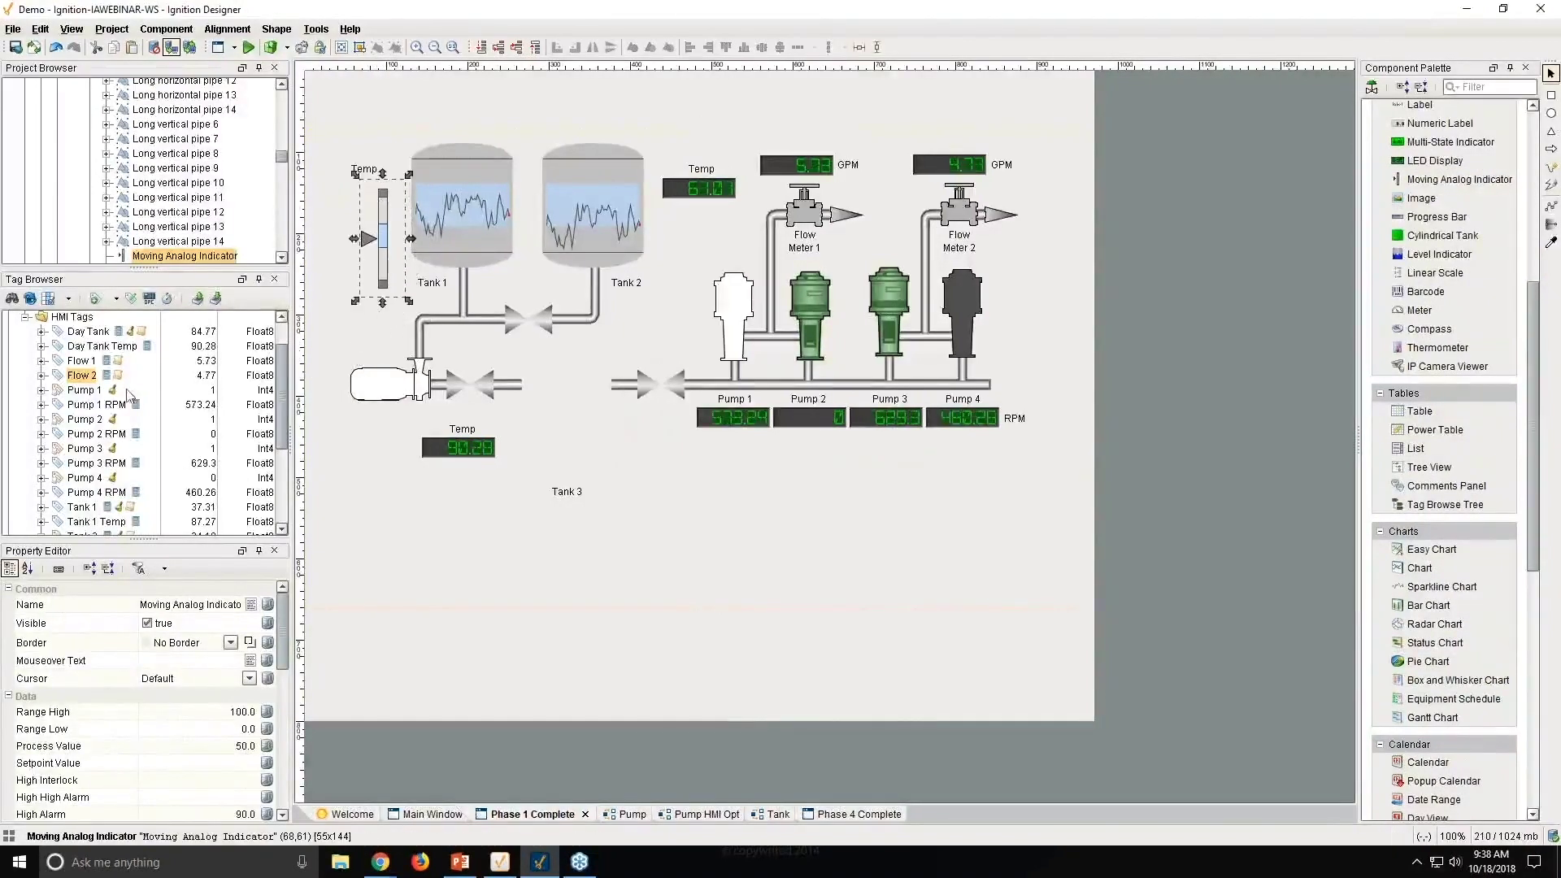
Step: Drop the Tank 1 Temp tag onto the indicator and nudge it up-left beside Tank 1
scroll(117, 430, down, 2)
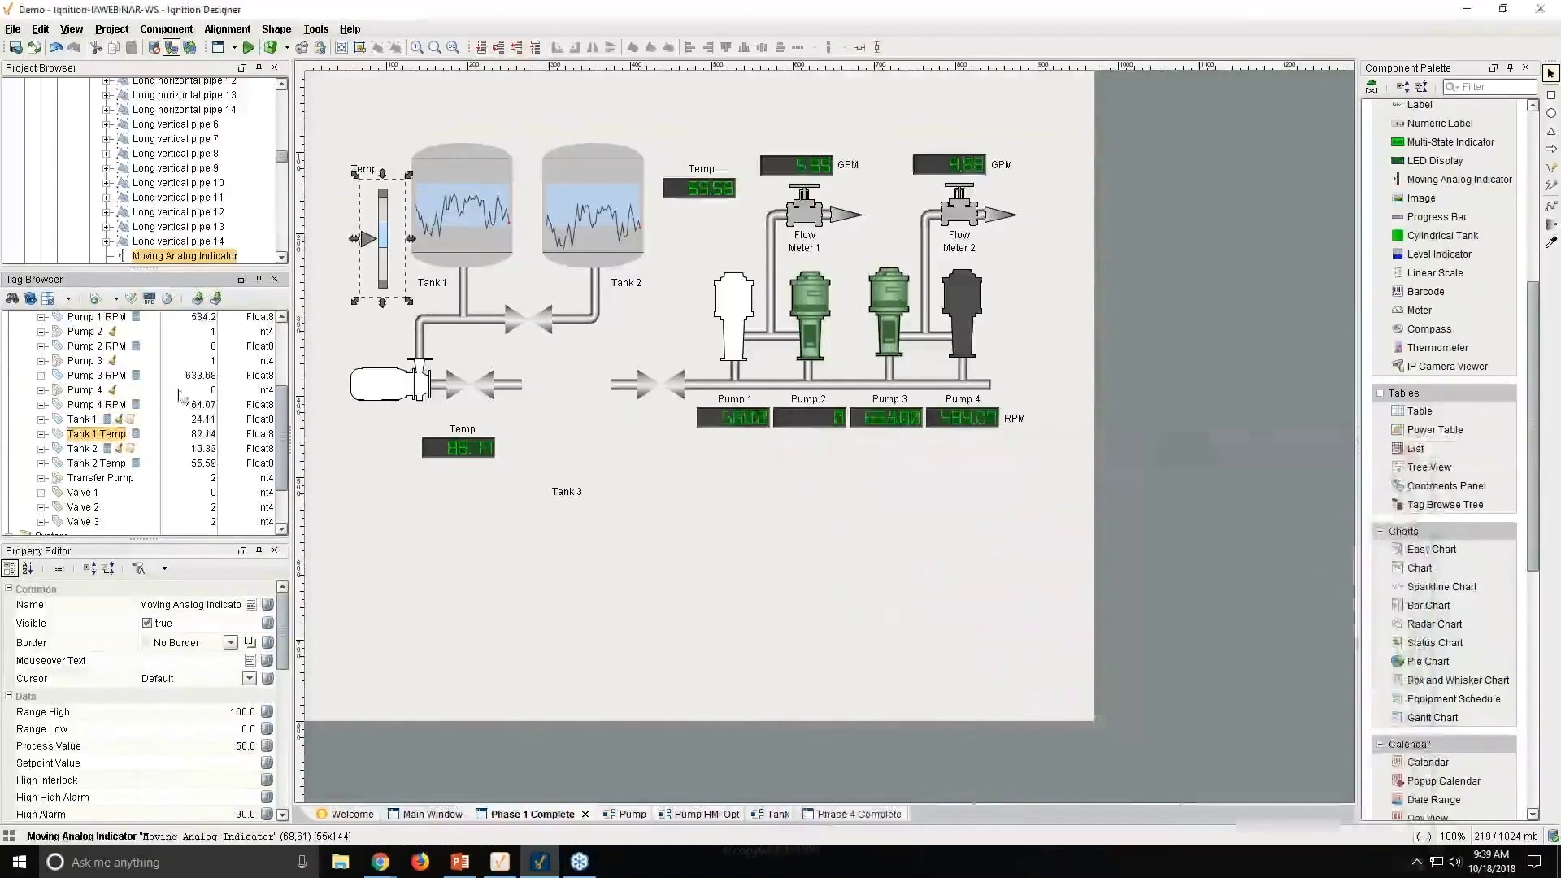
drag(89, 434, 386, 229)
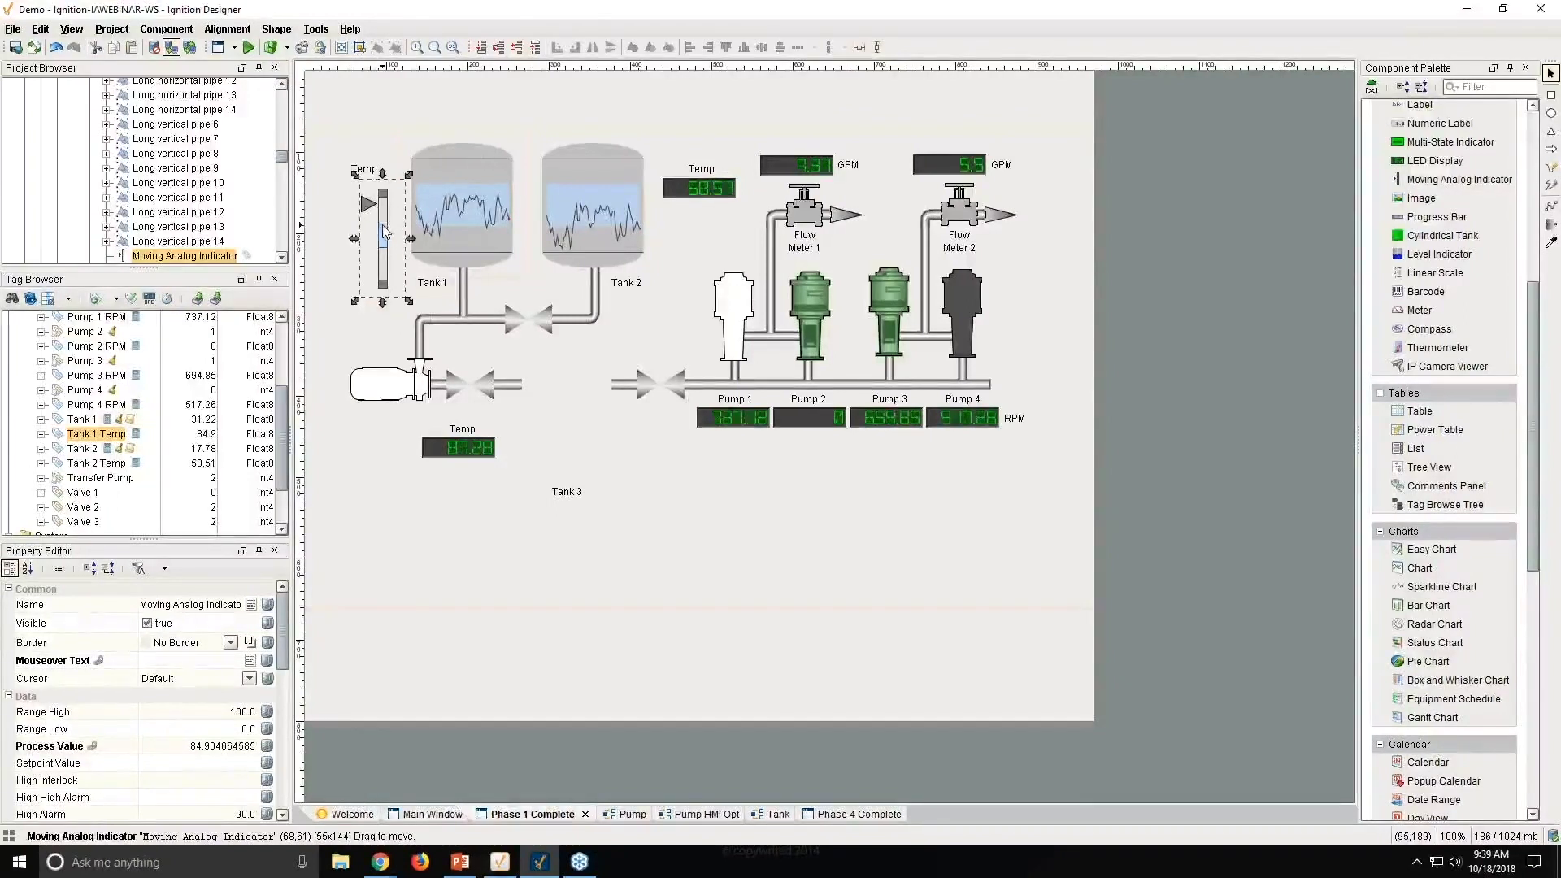
drag(384, 232, 372, 216)
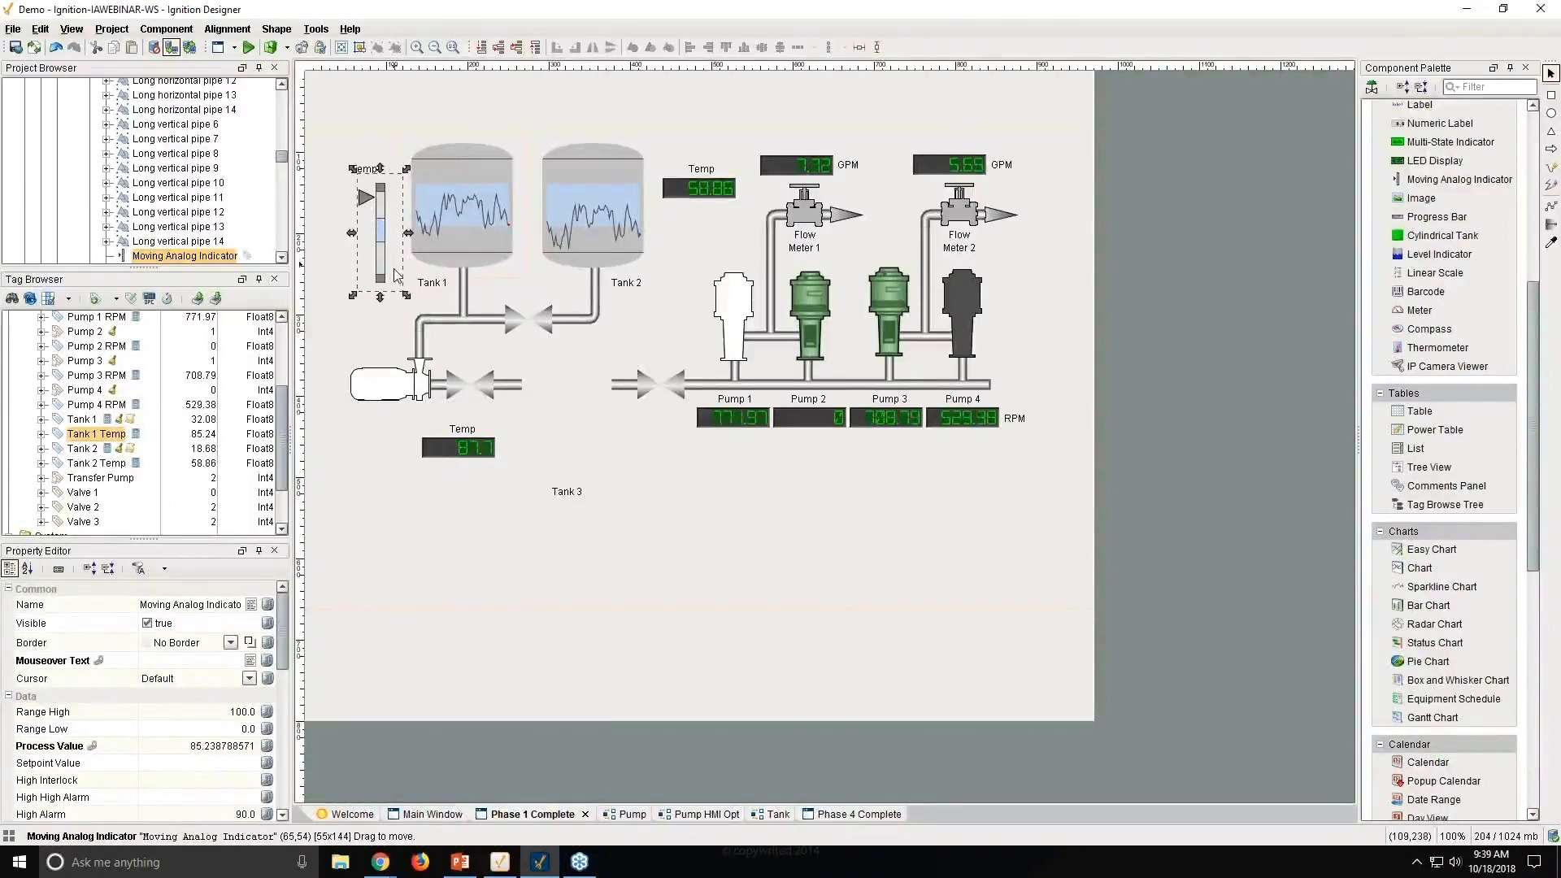
scroll(145, 685, down, 3)
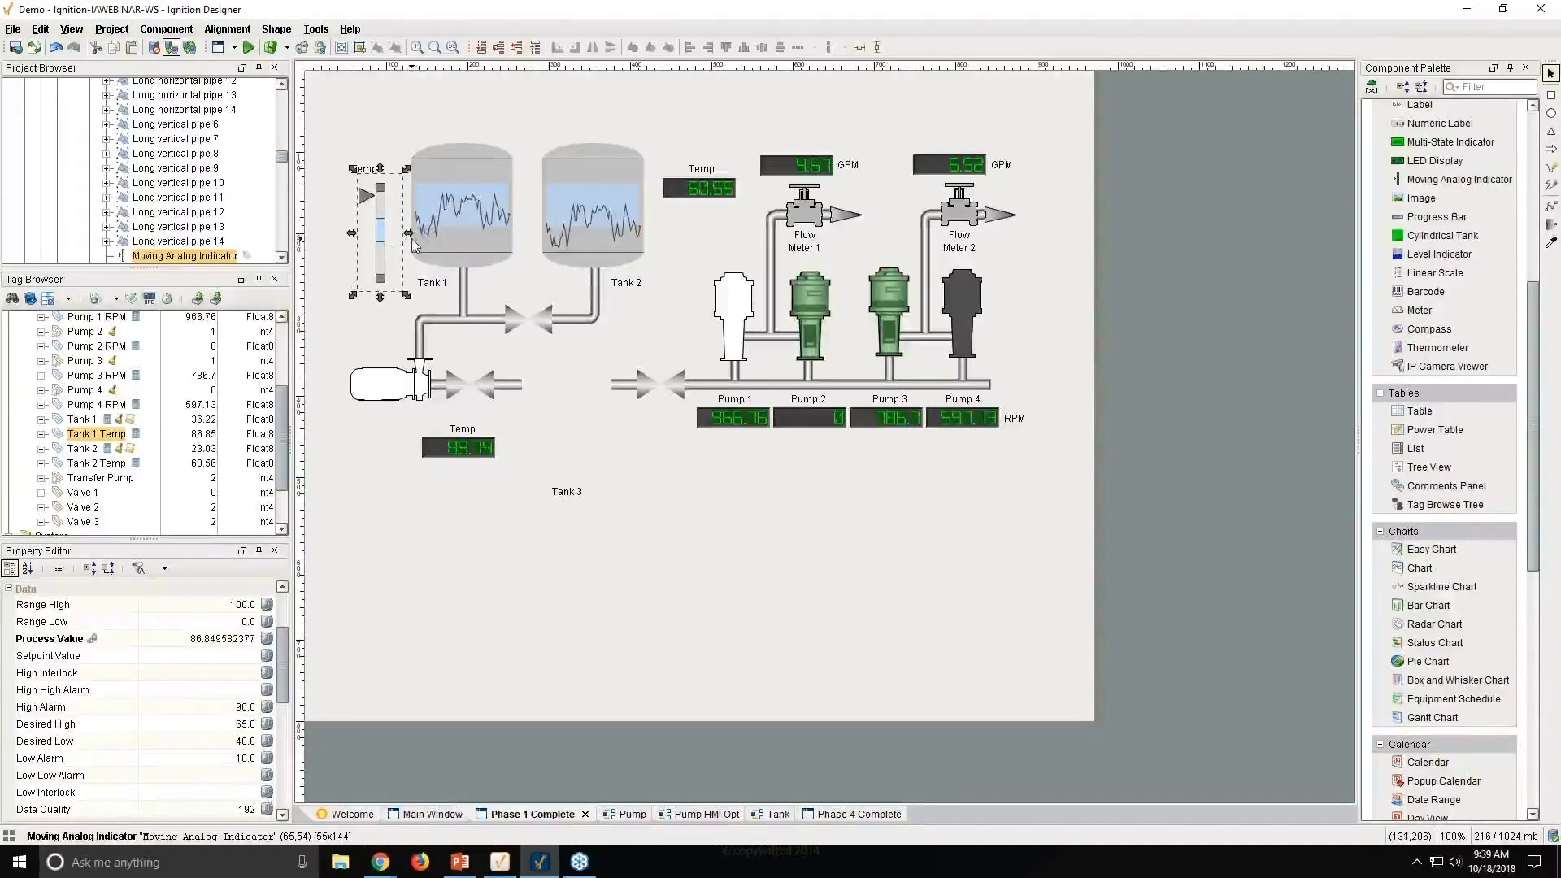
Step: Duplicate the moving analog indicator beside Tank 2, replacing Tank 2's Temp LED display
key(ctrl+d)
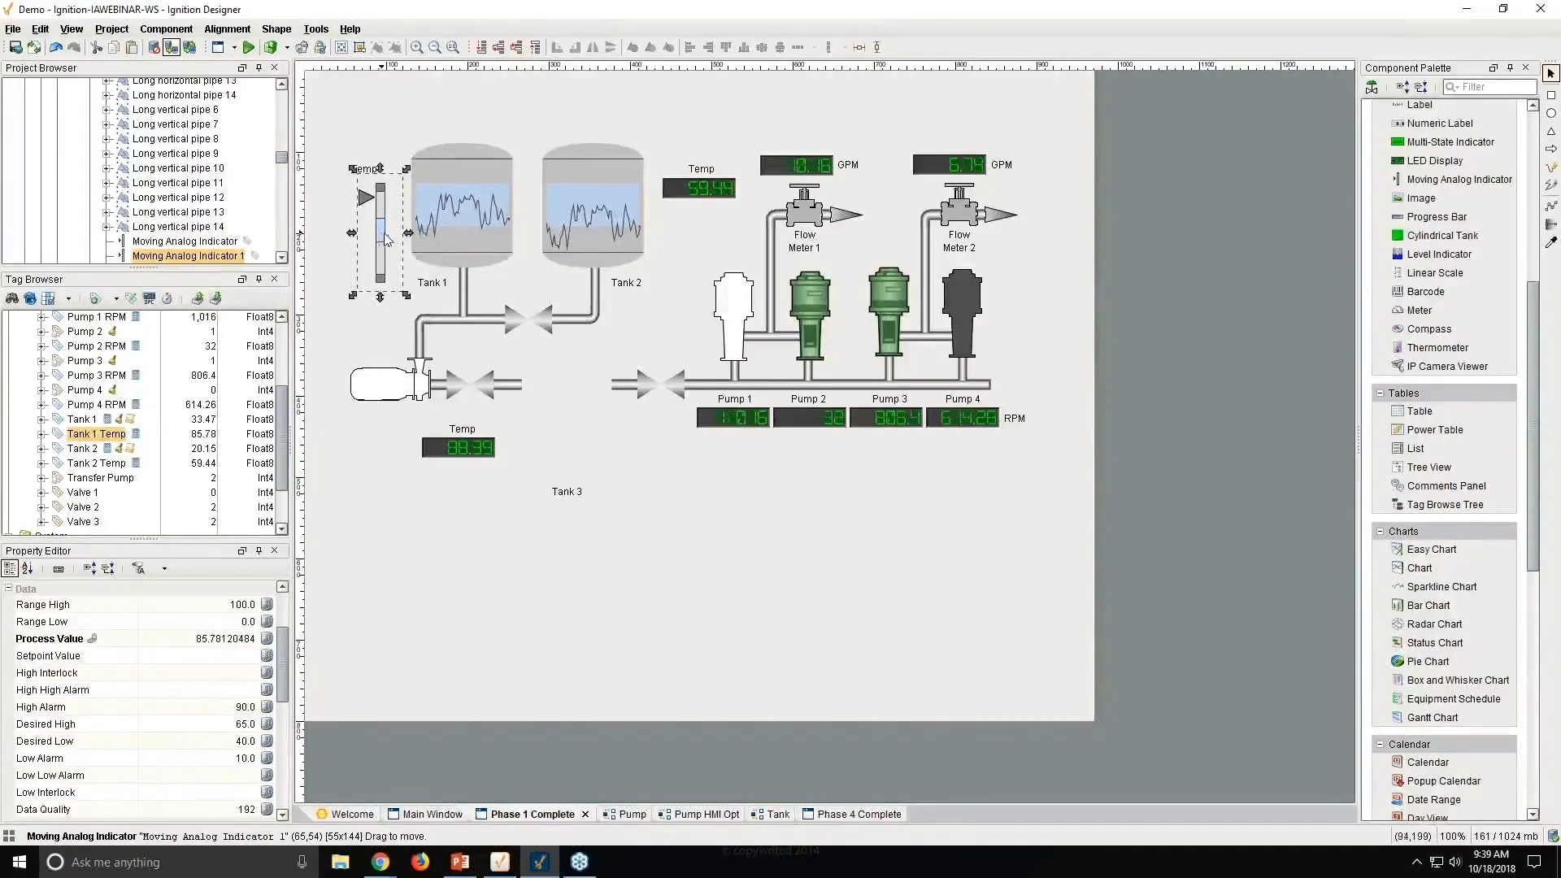
drag(387, 238, 674, 238)
click(710, 196)
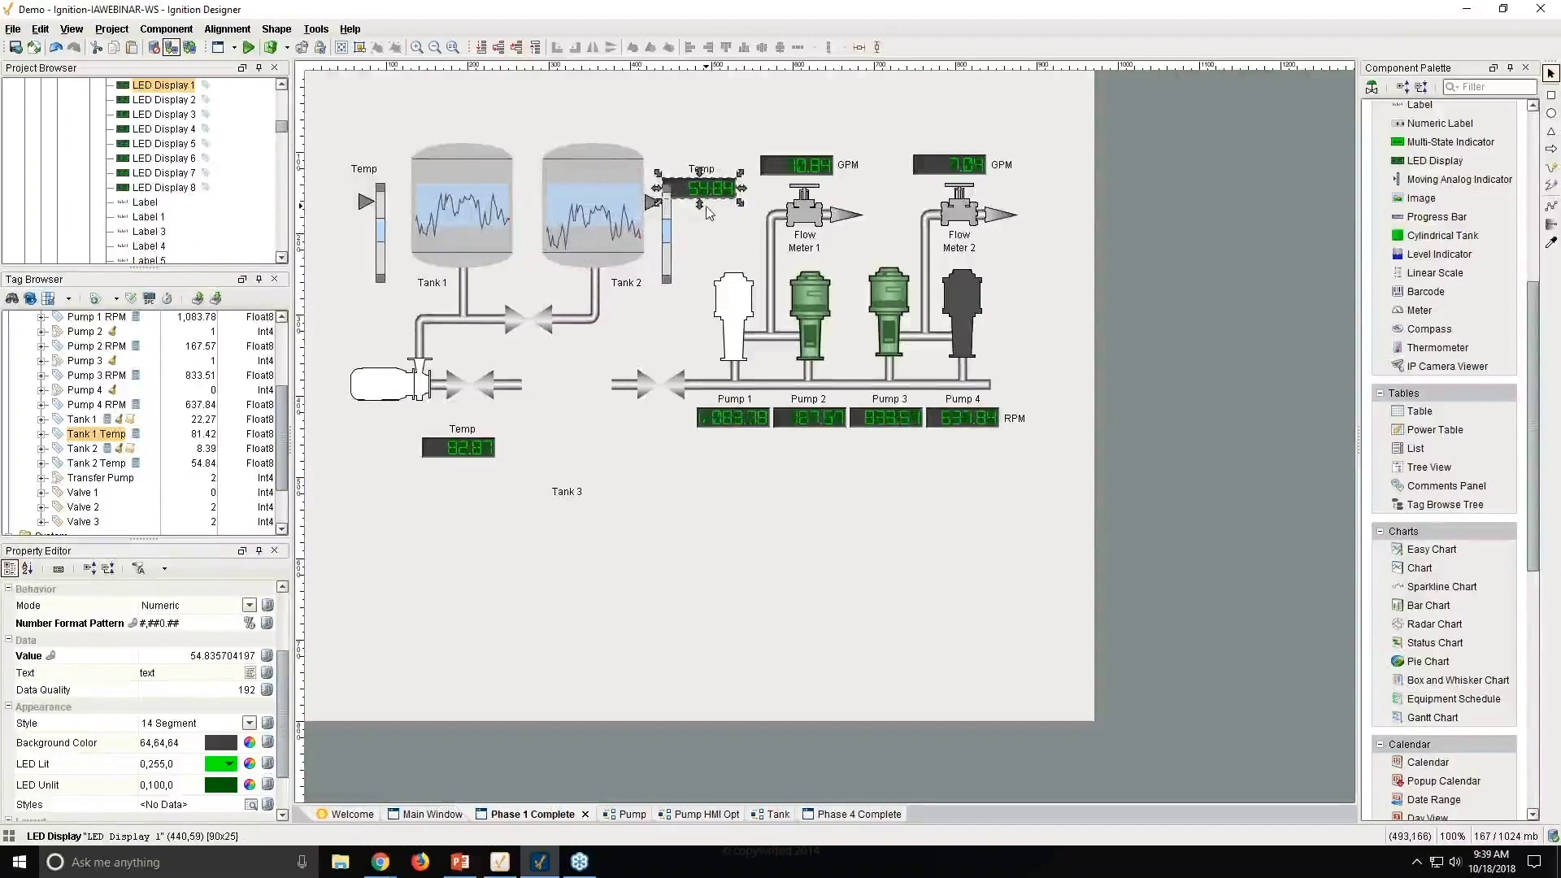
key(Delete)
key(Return)
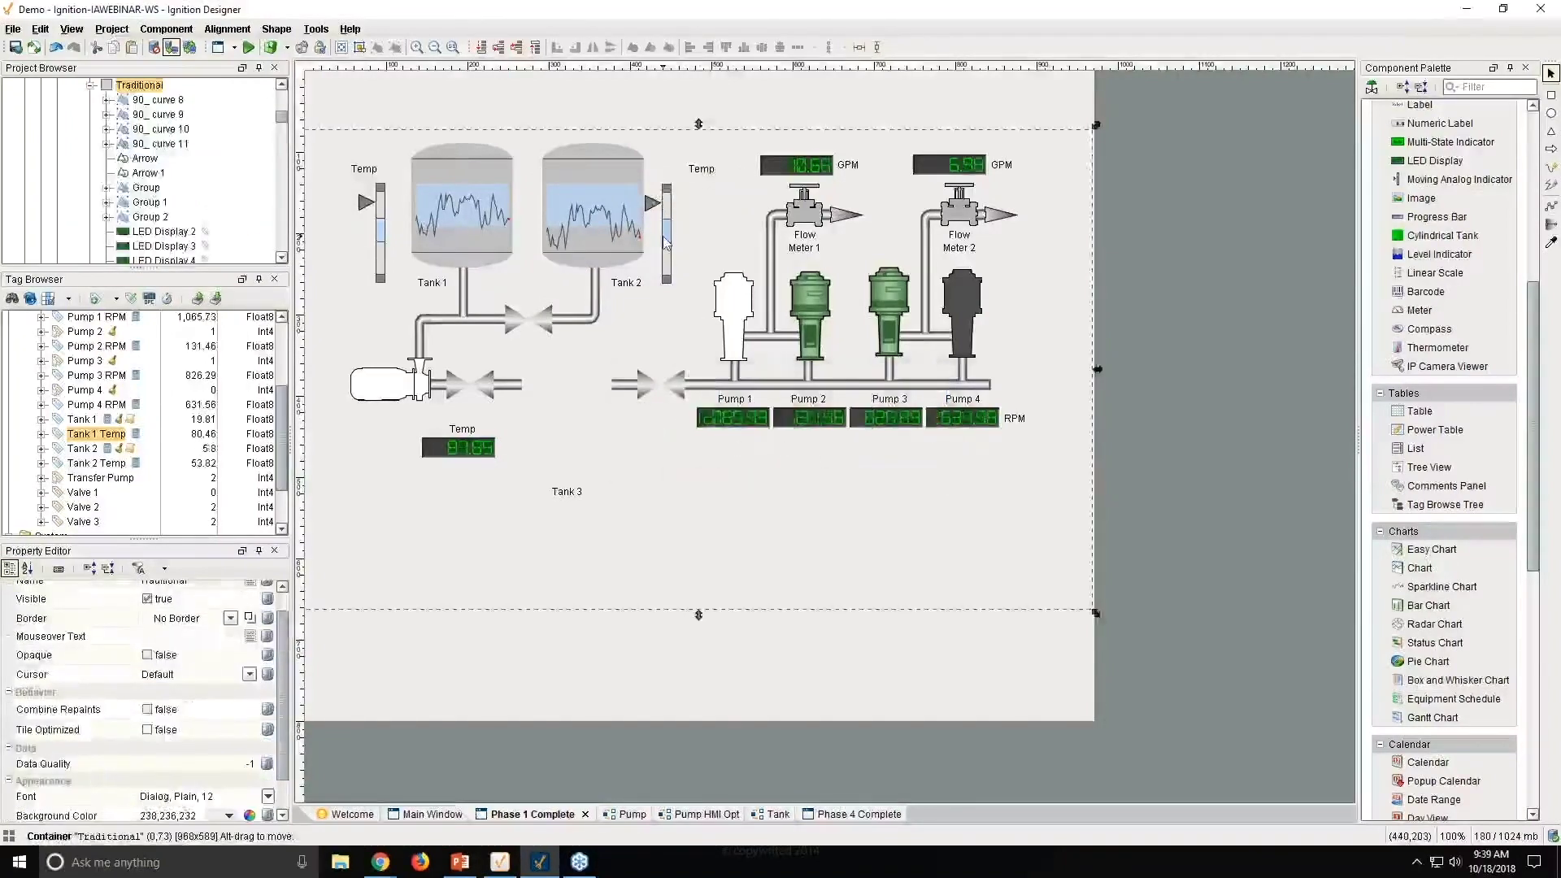
drag(665, 242, 672, 218)
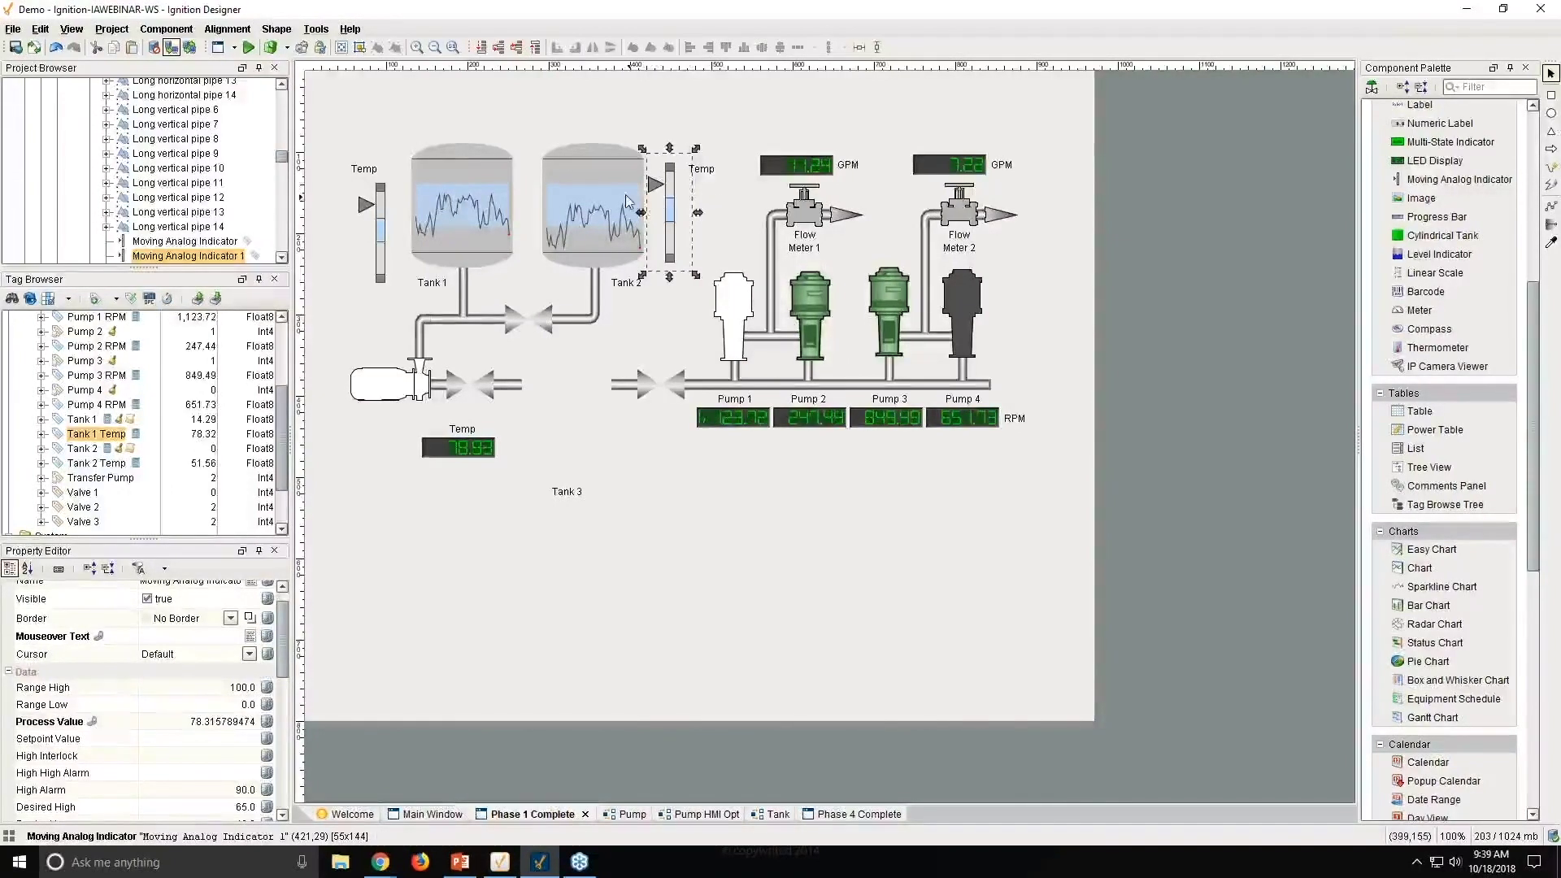
Step: Set Reverse Indicator to true on the copied indicator to flip its pointer
scroll(86, 748, down, 8)
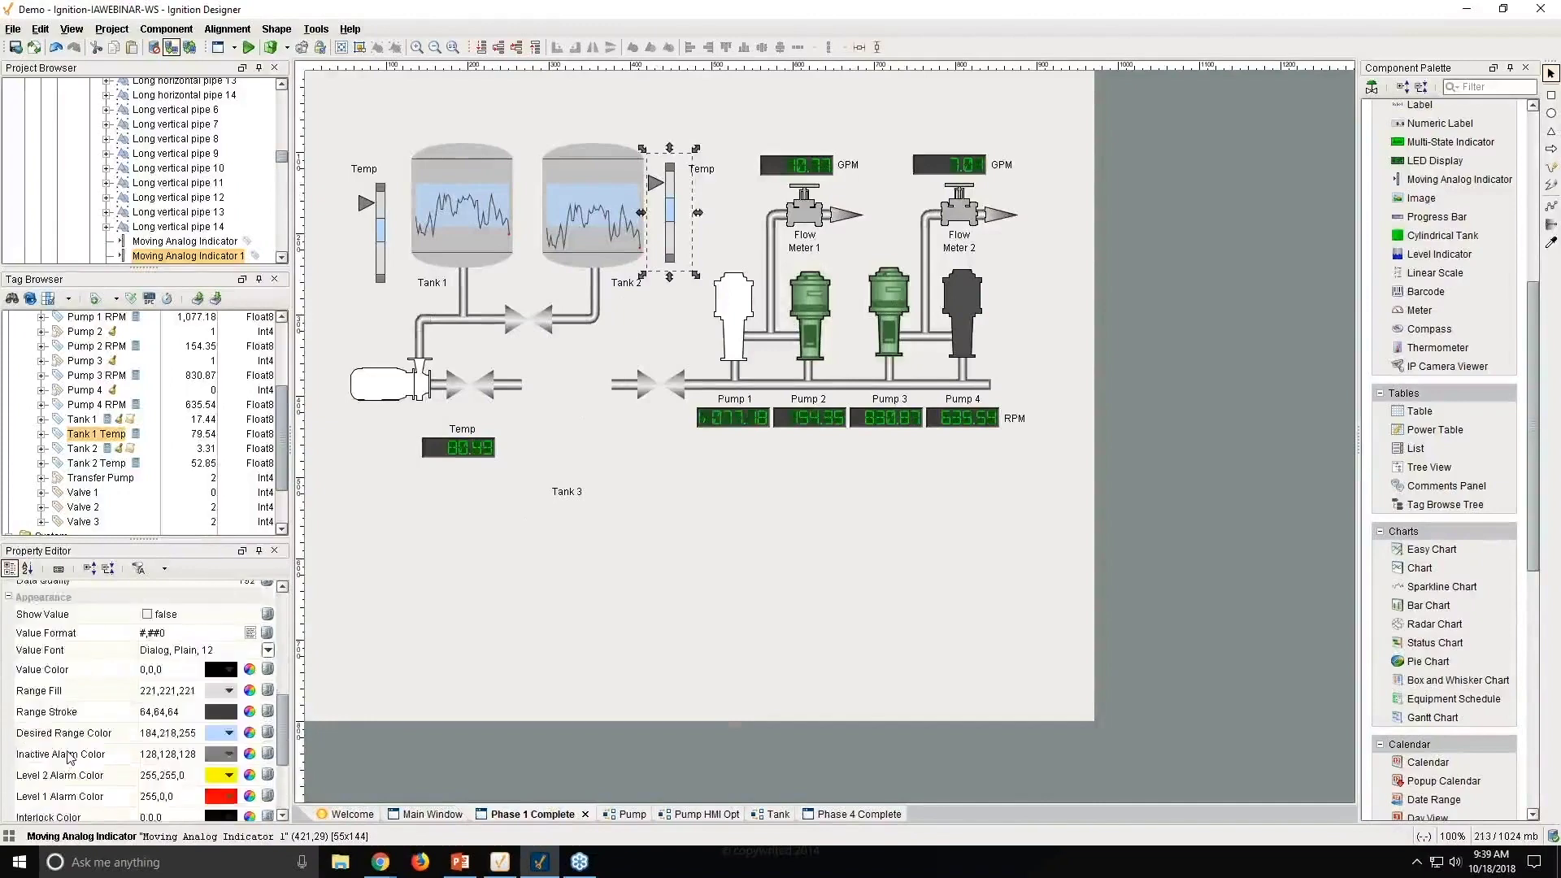
click(147, 773)
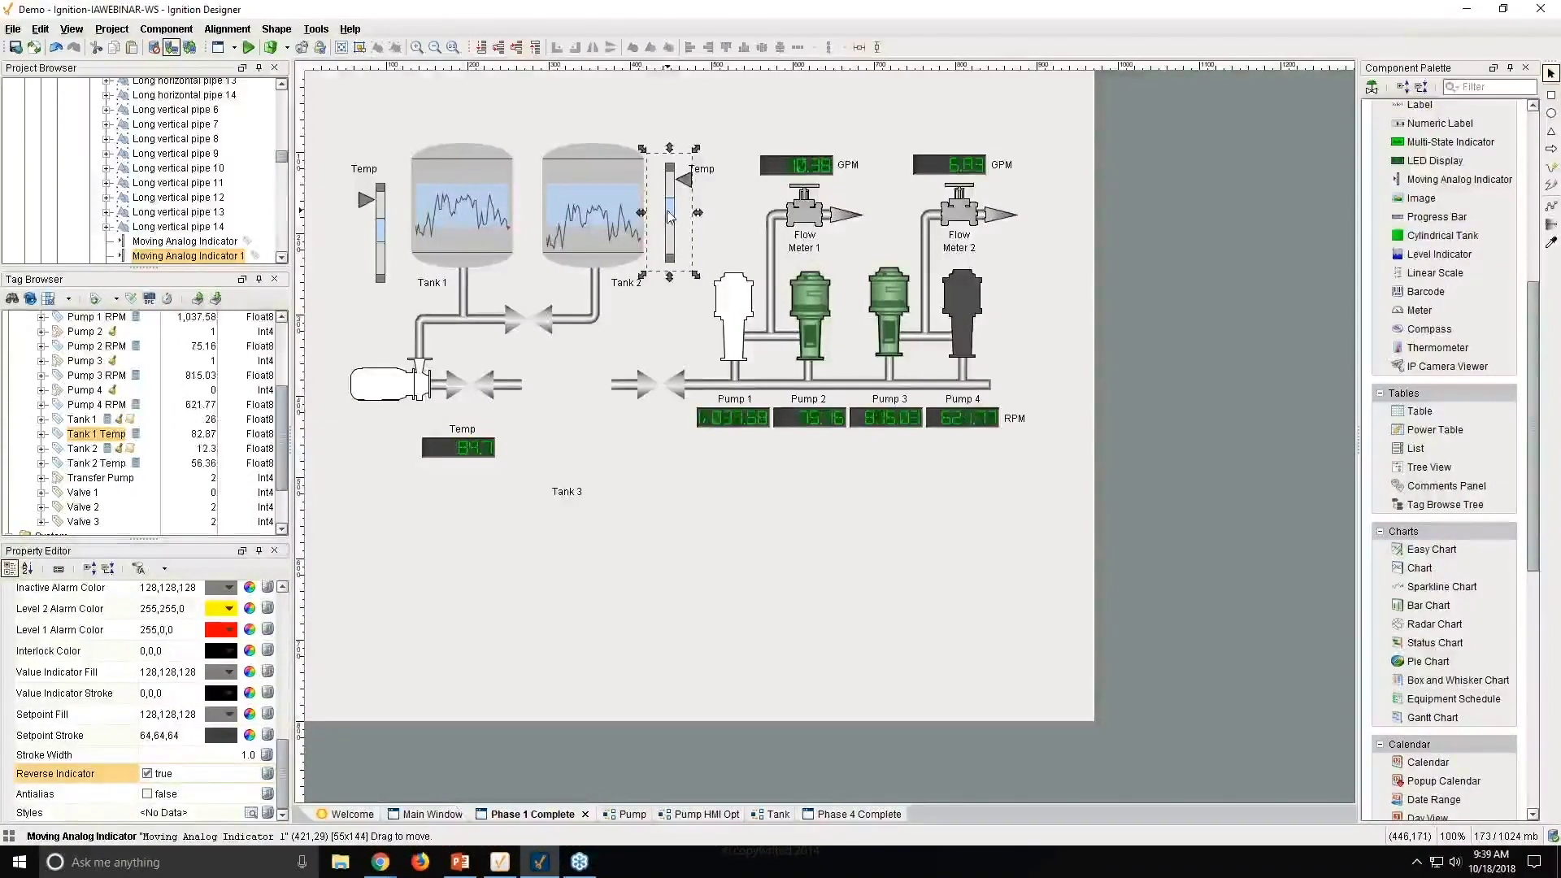
click(612, 408)
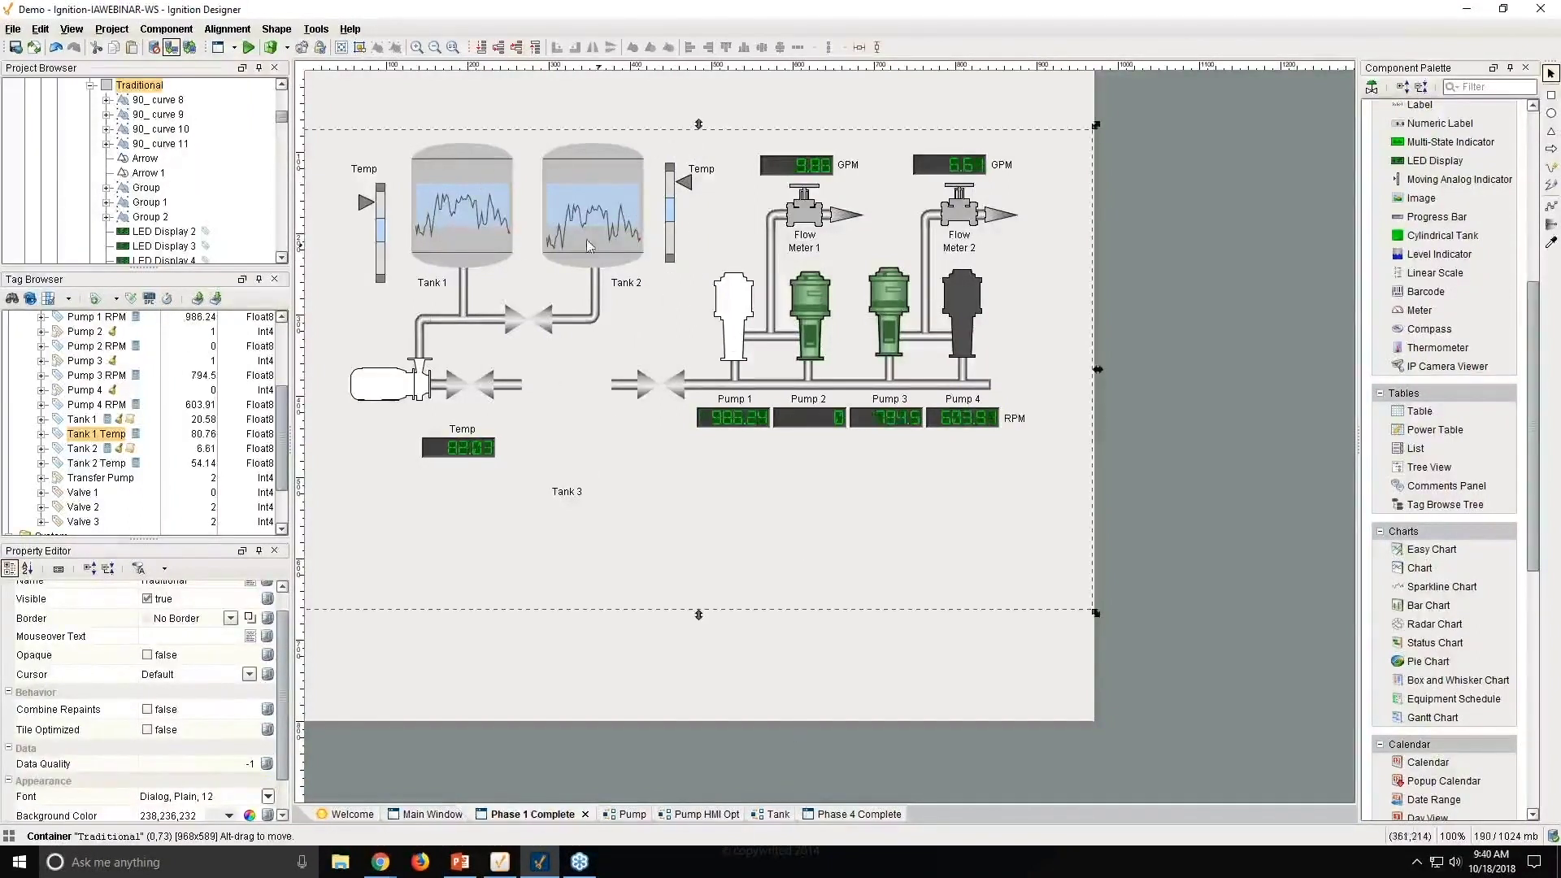
Step: Switch back to the Phase 4 Complete window with its three trending tanks
click(846, 813)
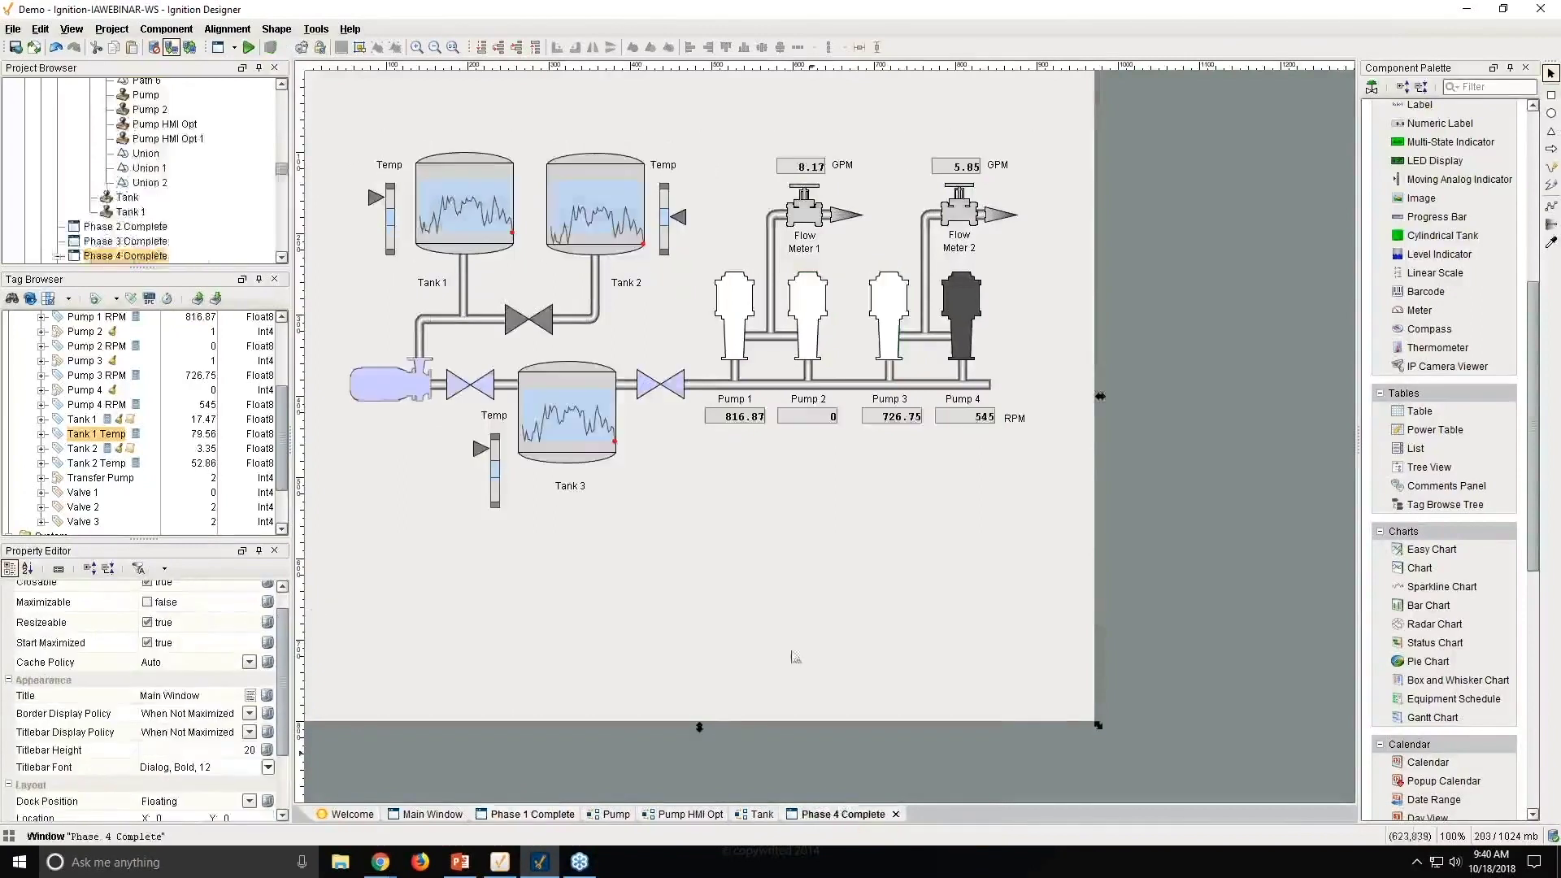
click(767, 629)
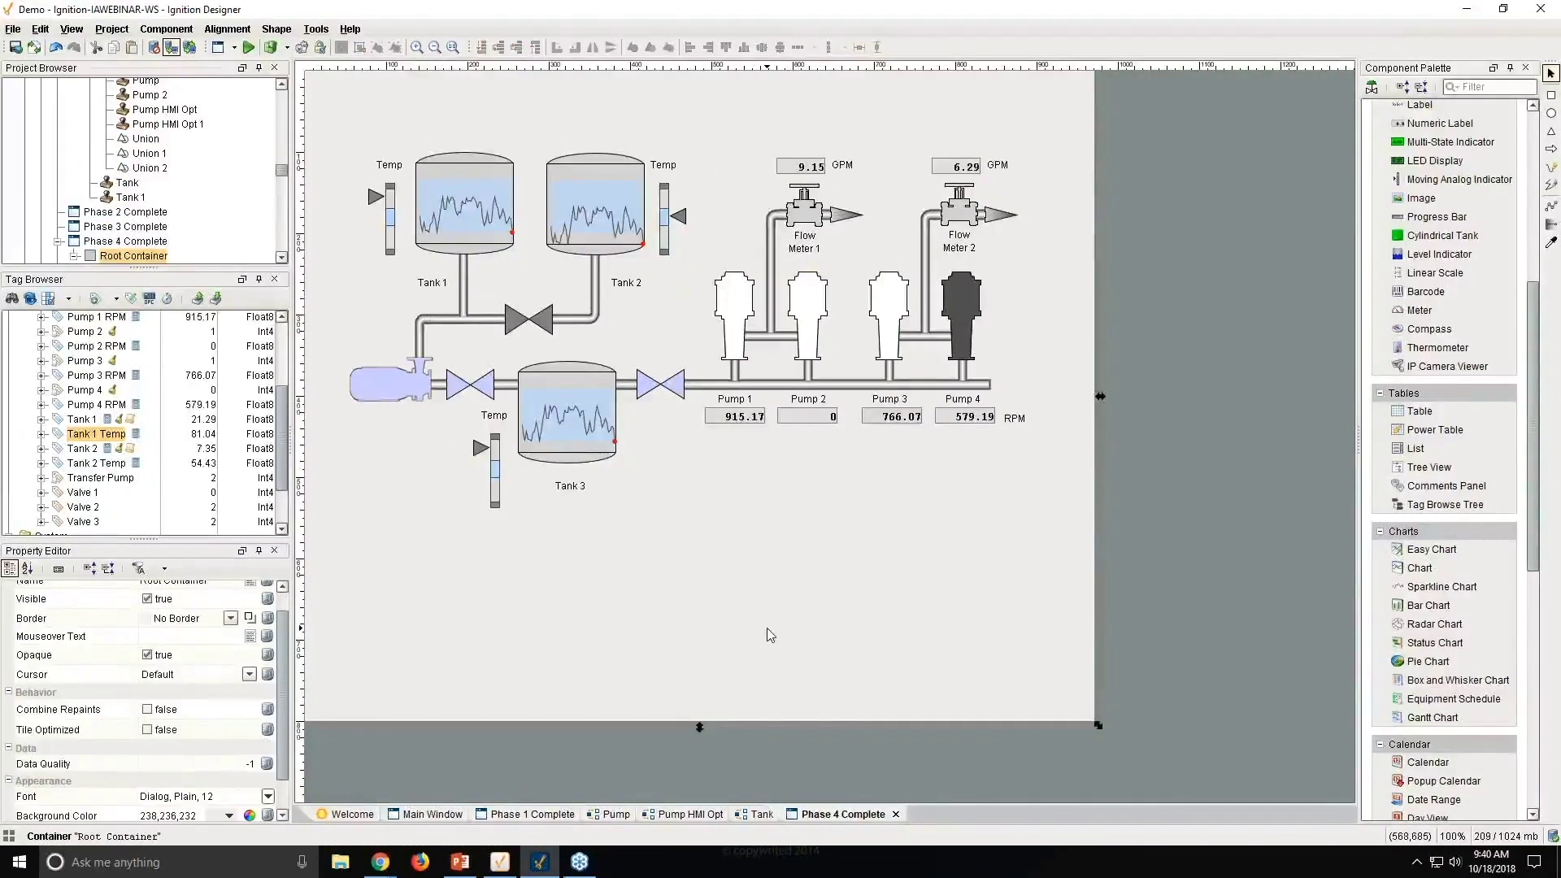